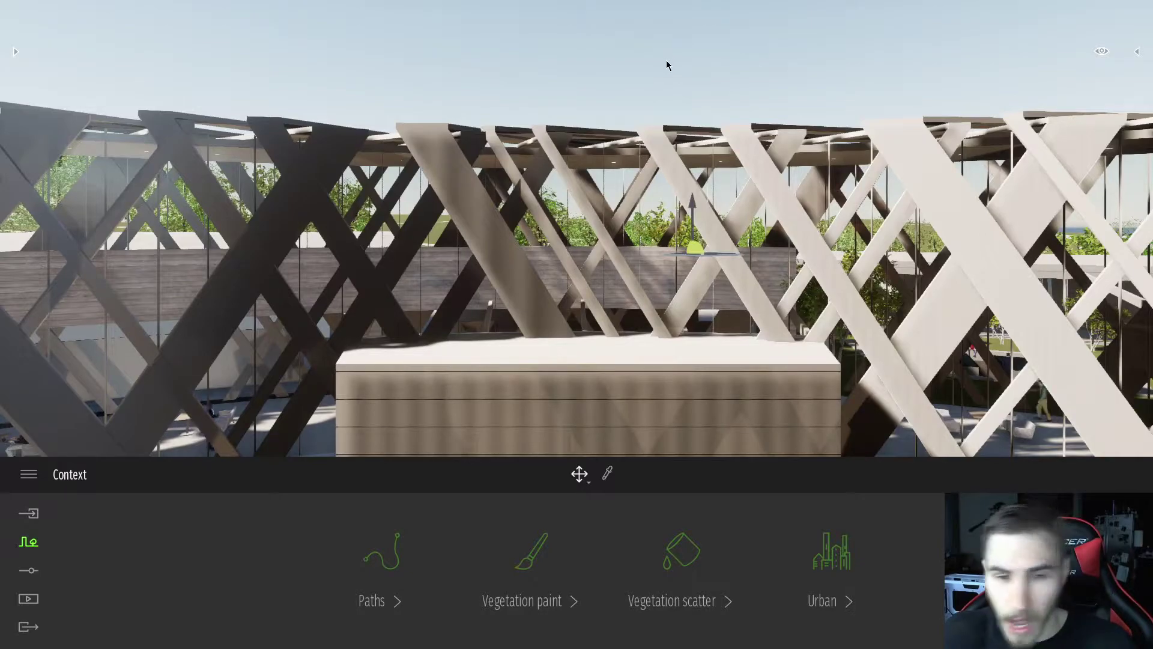
# Open the saved Panorama1 to review its sunset look and leave media mode.
pyautogui.click(28, 598)
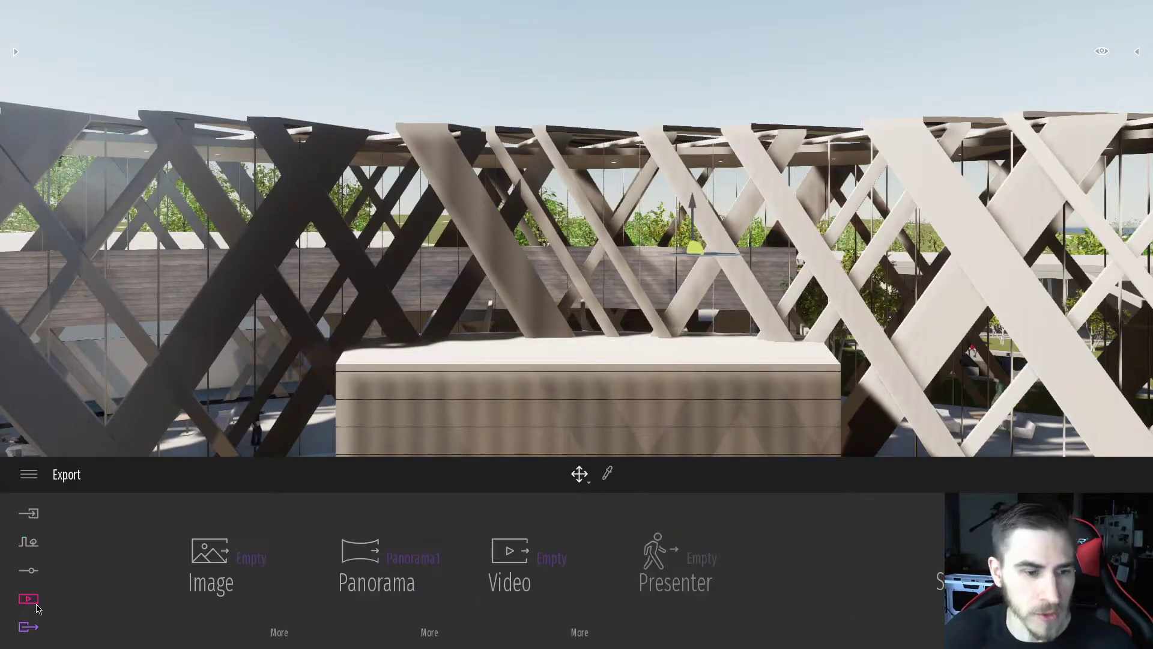
pyautogui.click(455, 551)
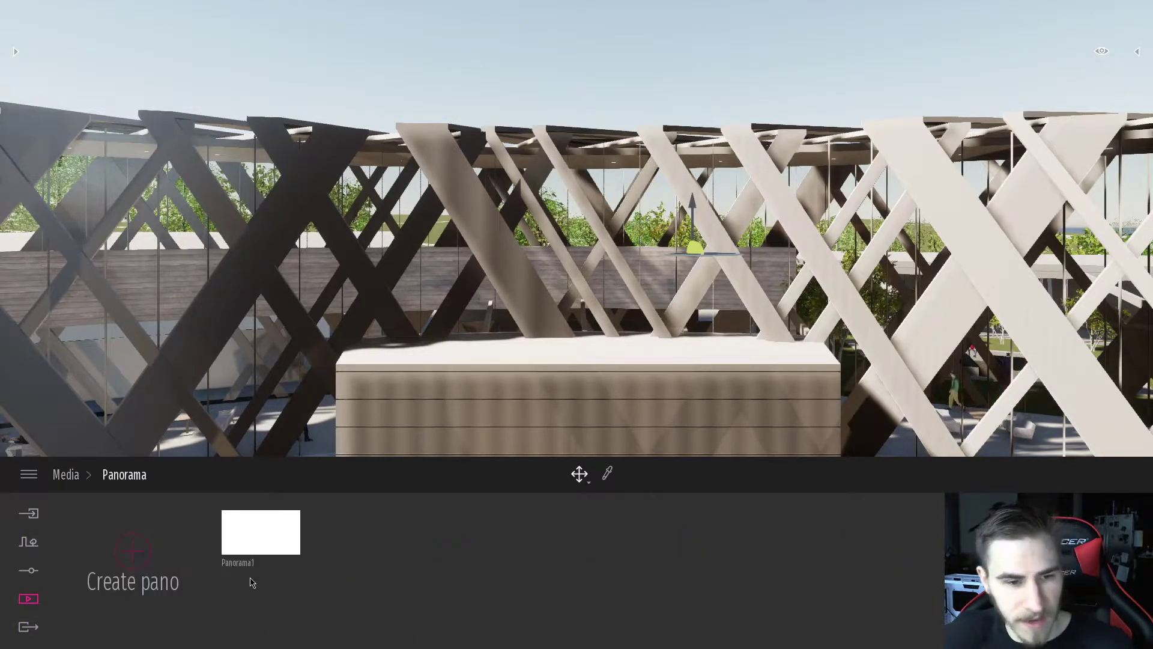
pyautogui.click(269, 549)
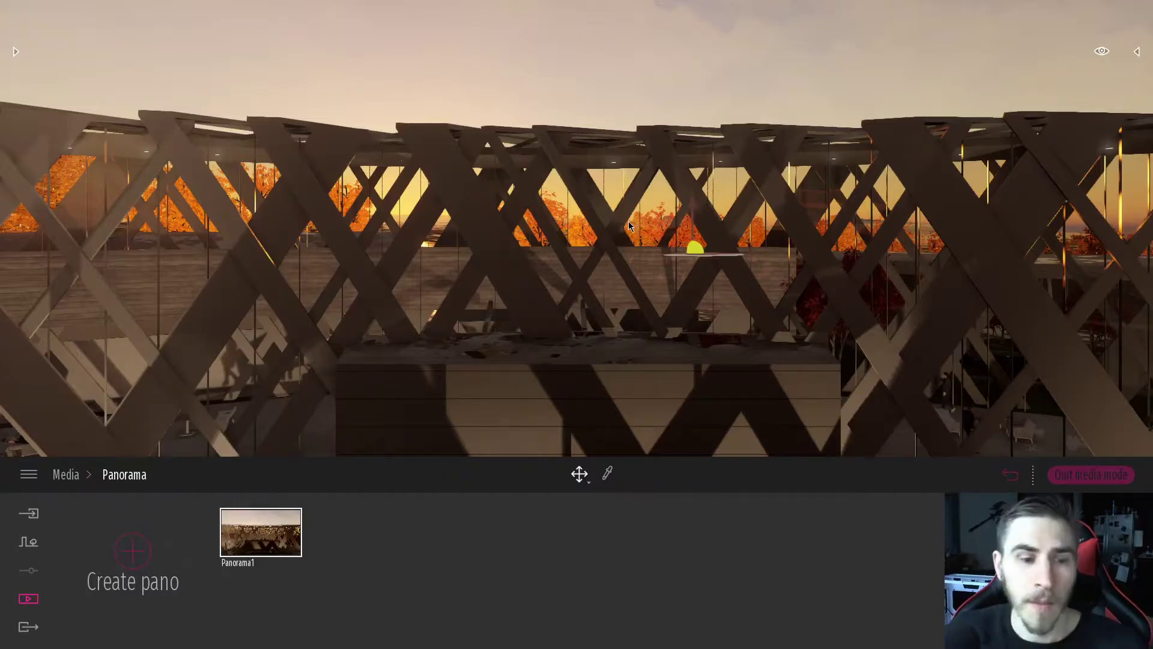
pyautogui.click(1066, 481)
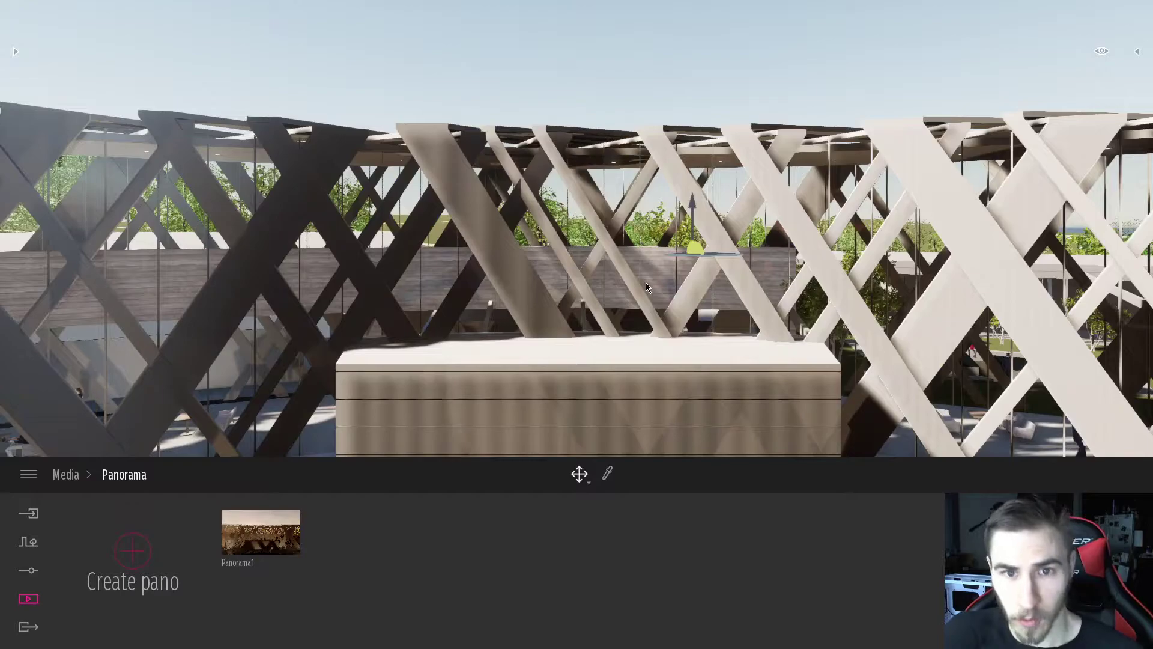
# Place a Sphere cut 10m primitive from the library in the courtyard pond beside the round building.
pyautogui.moveTo(647, 287); pyautogui.dragTo(234, 417, button='right')
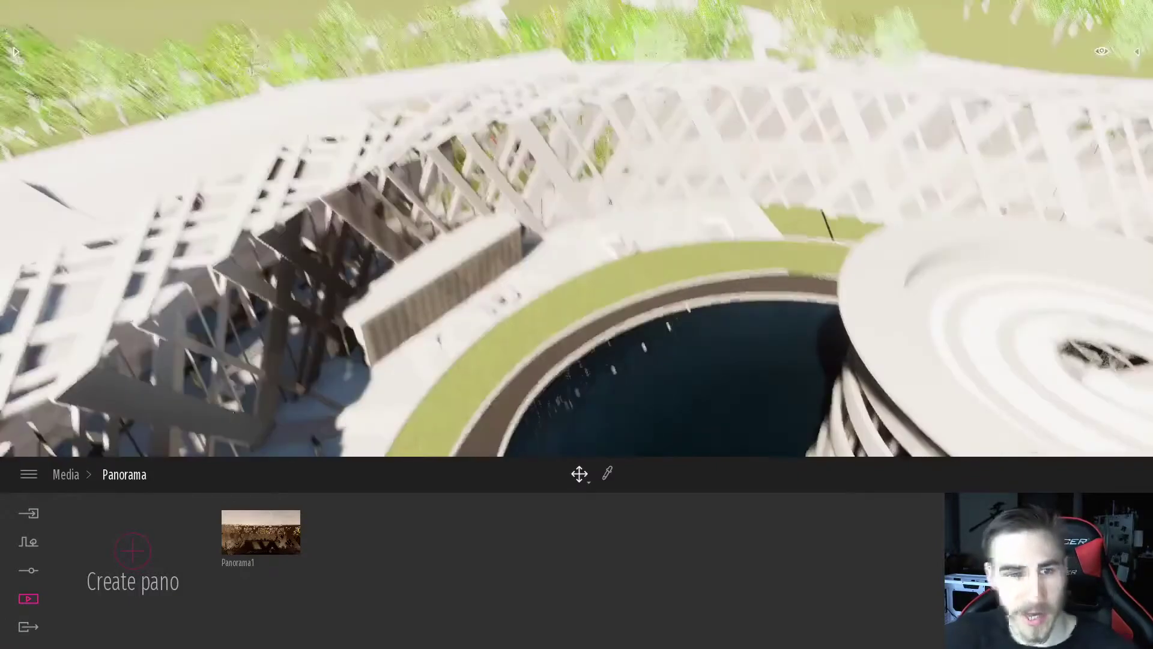
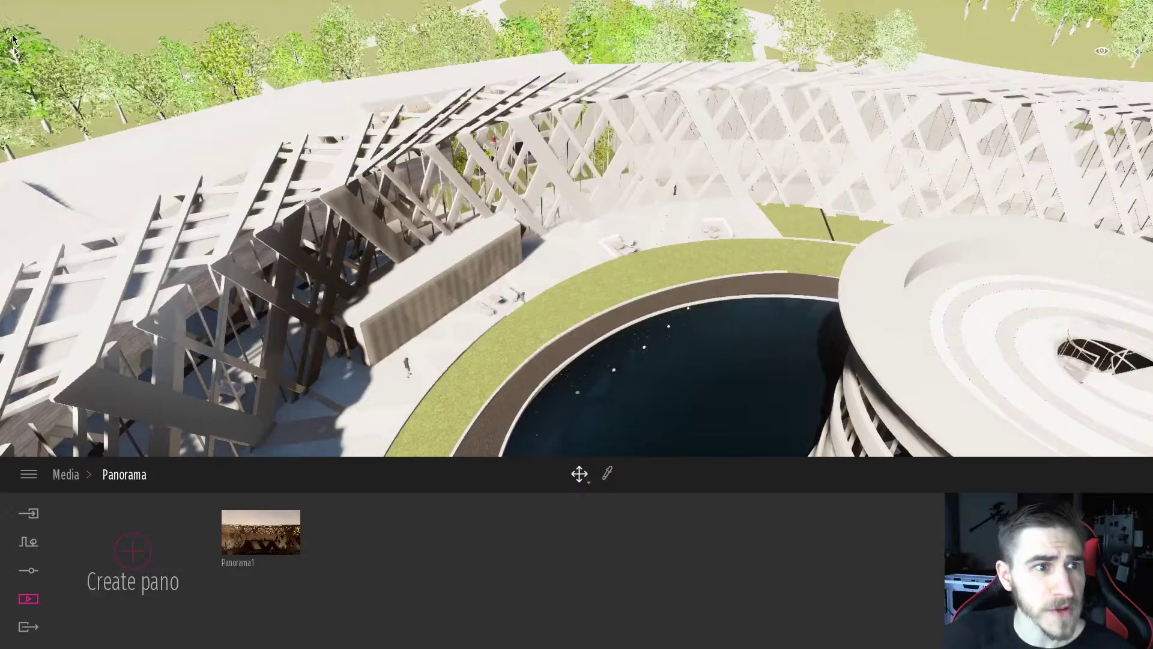
pyautogui.click(16, 50)
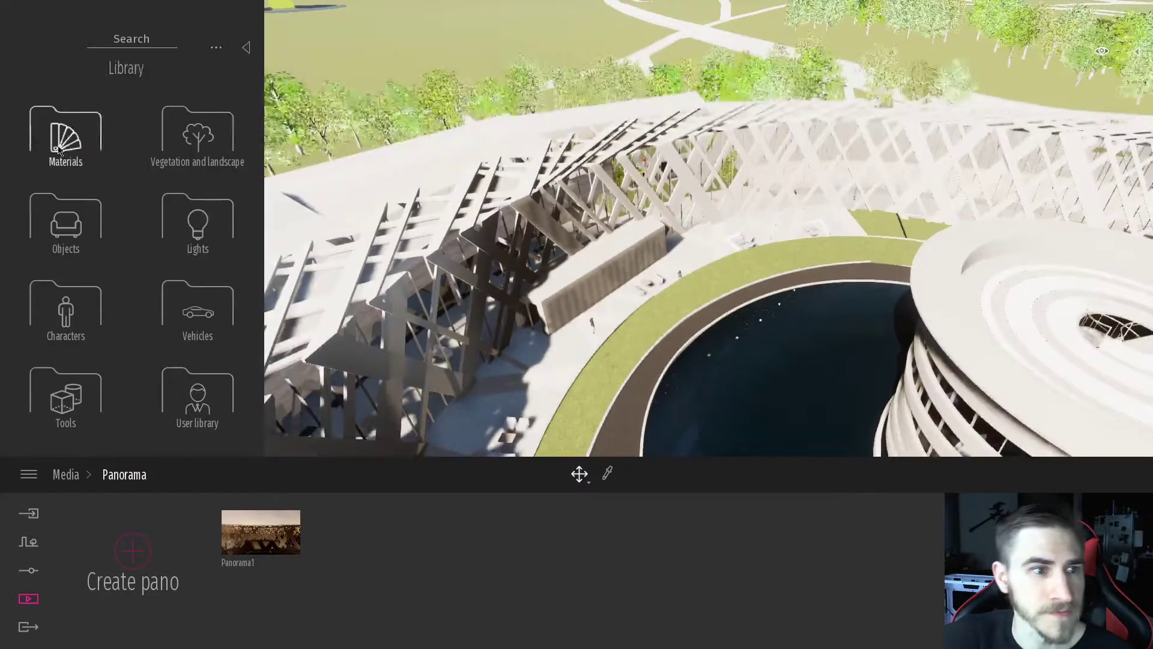
pyautogui.click(114, 227)
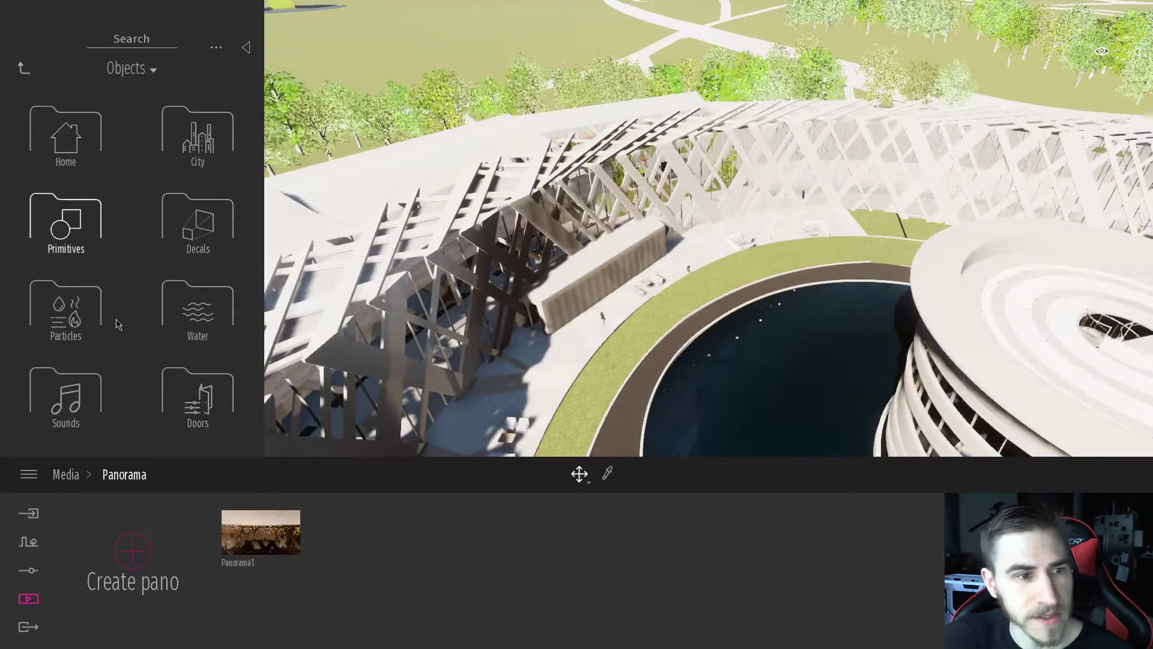
pyautogui.click(93, 231)
pyautogui.scroll(-3, 161, 308)
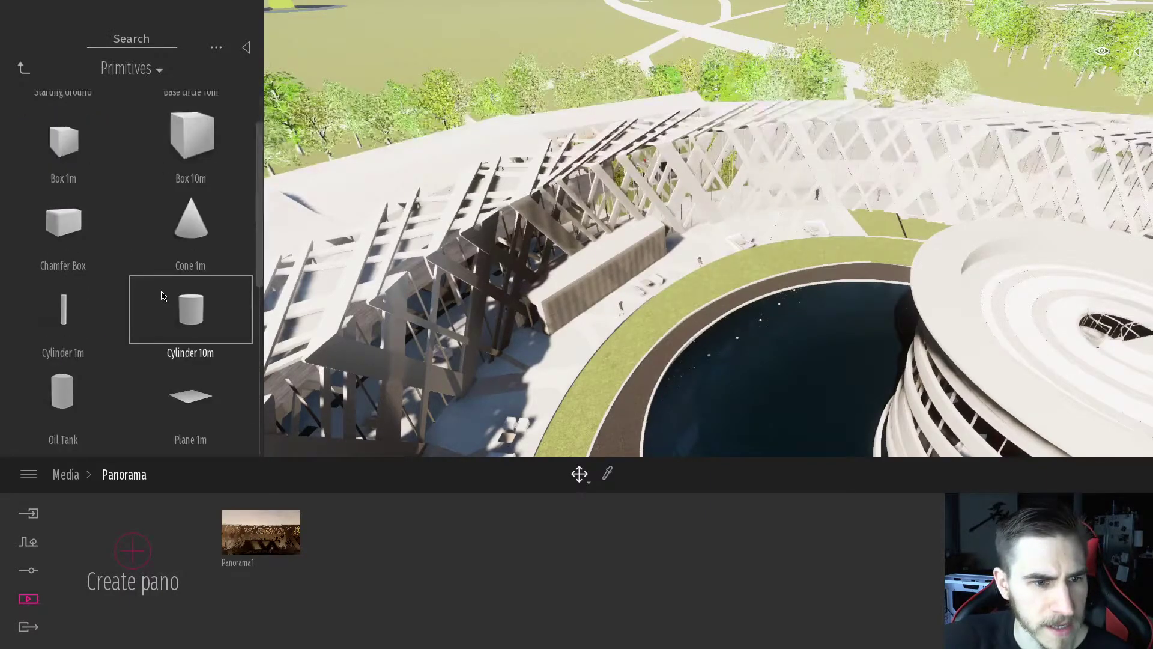
pyautogui.scroll(-6, 154, 219)
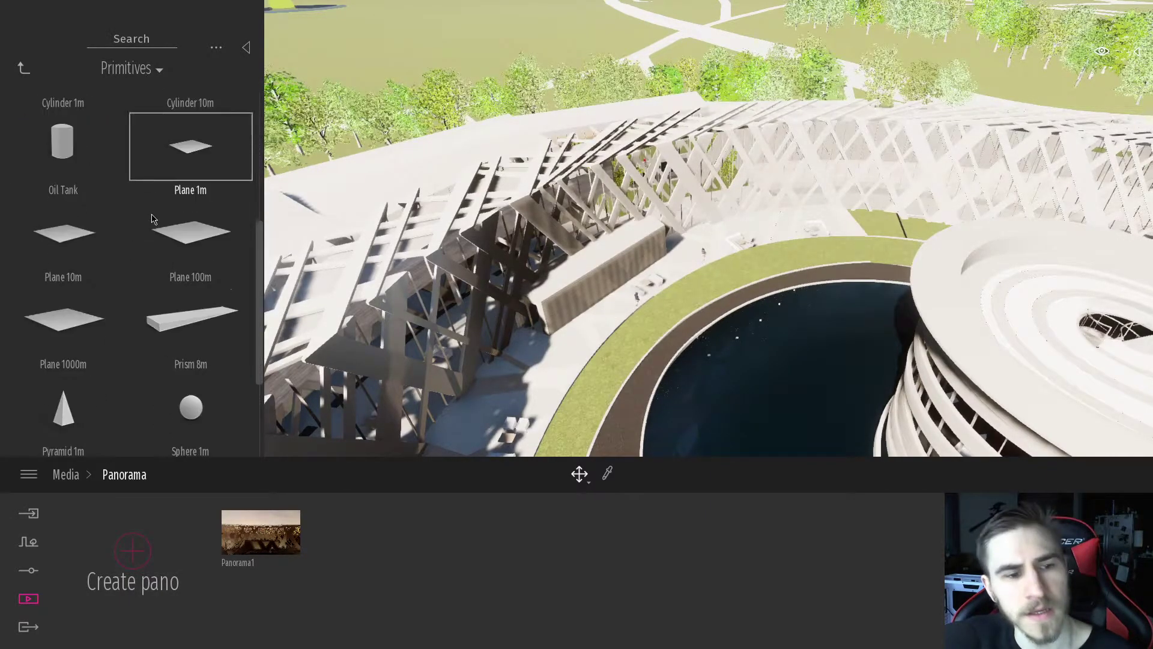
pyautogui.click(184, 359)
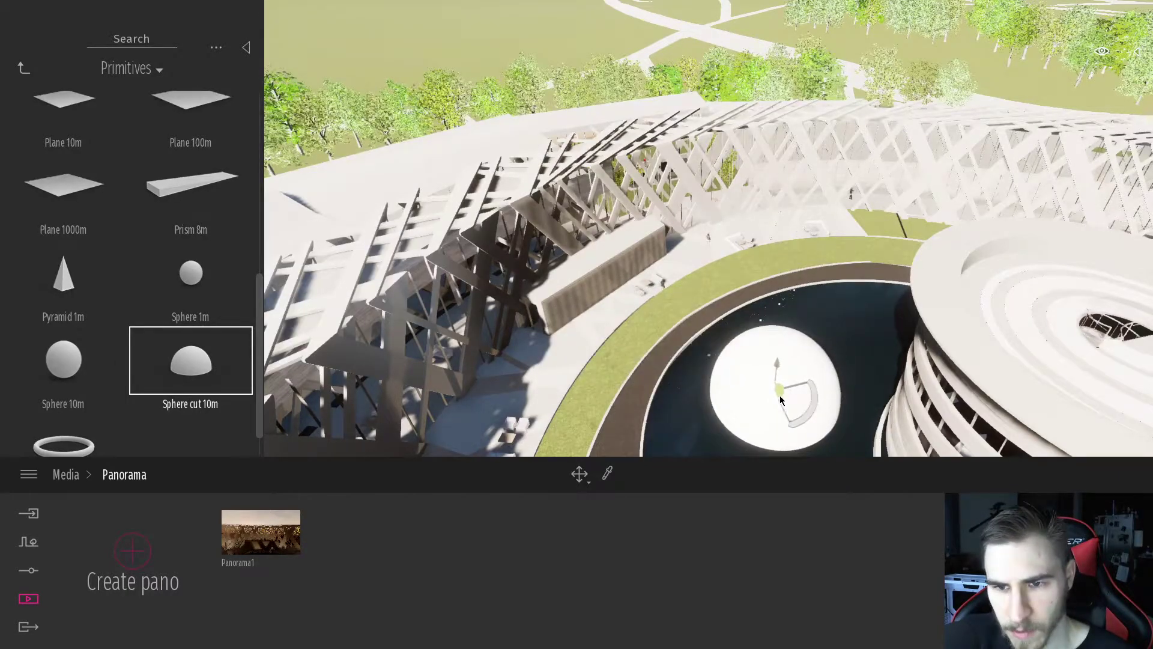
pyautogui.click(780, 406)
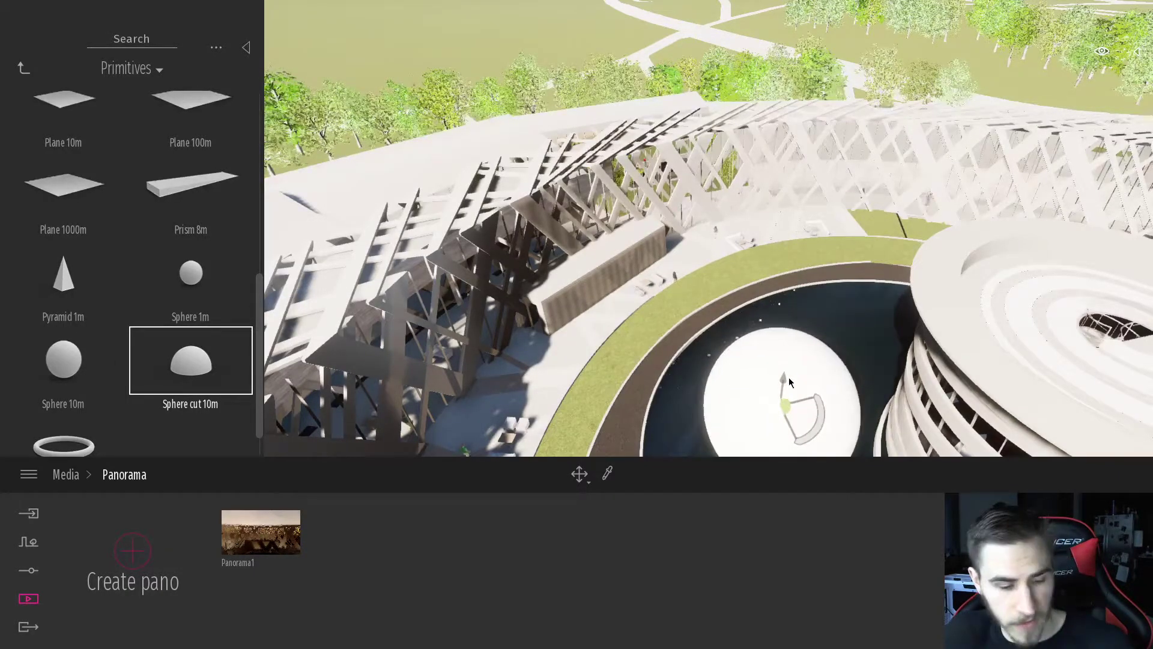
# Sample the half sphere's white material and set its color to green with hex value 009933.
pyautogui.moveTo(581, 343); pyautogui.dragTo(610, 386, button='right')
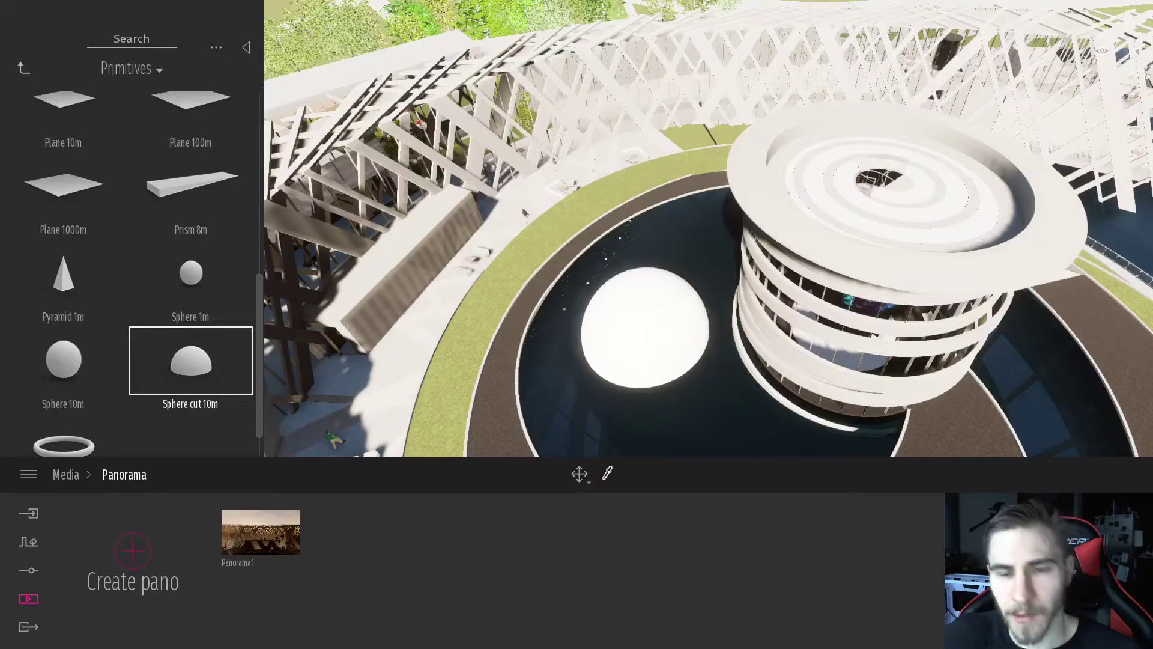
pyautogui.click(646, 325)
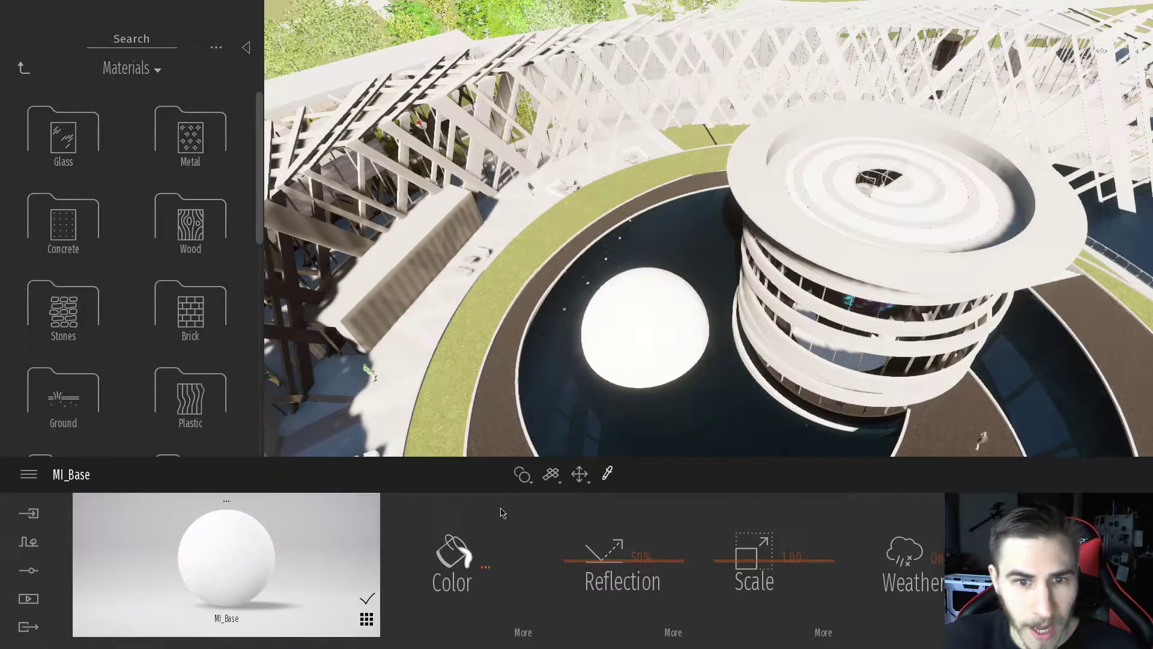
pyautogui.click(454, 553)
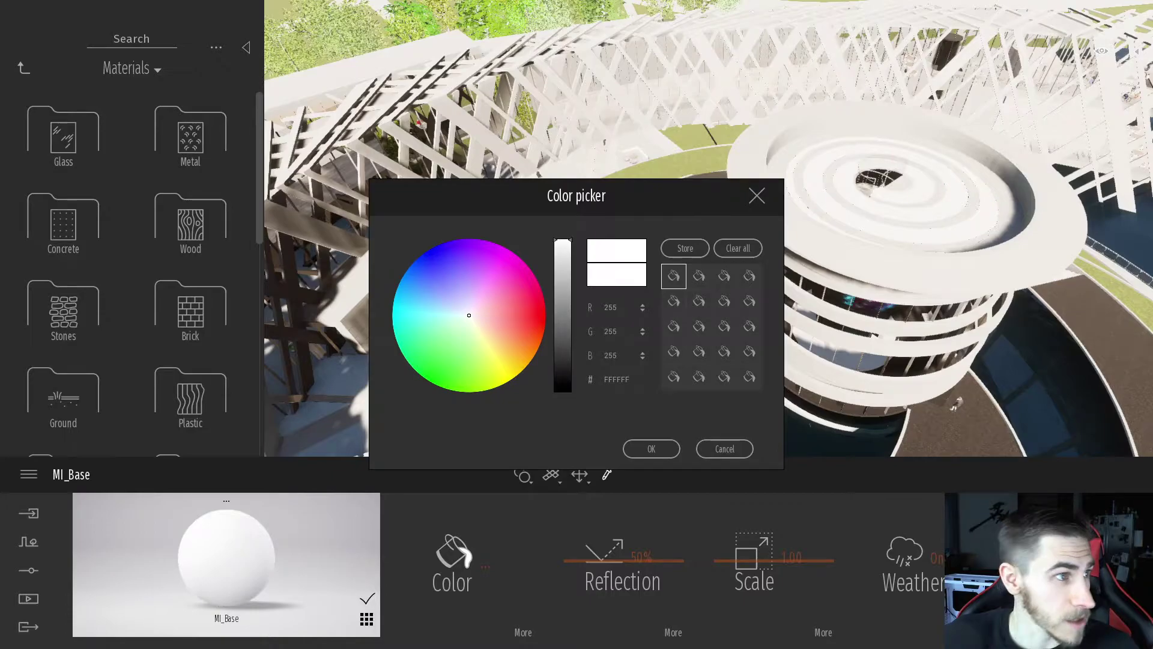
pyautogui.click(636, 379)
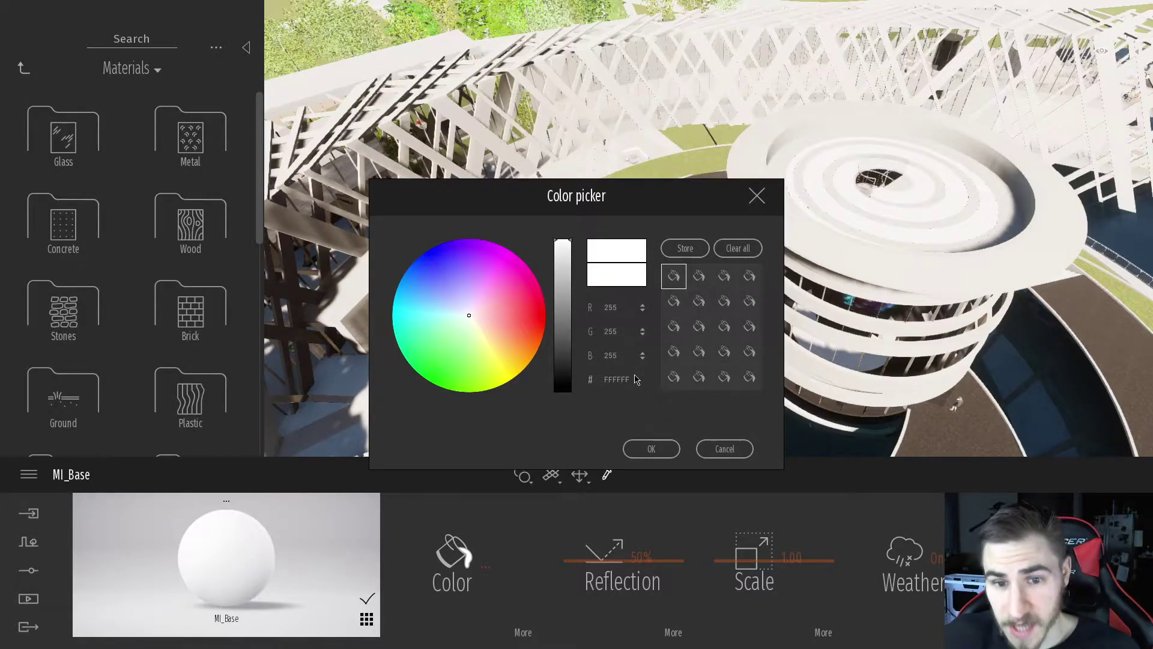
pyautogui.doubleClick(595, 377)
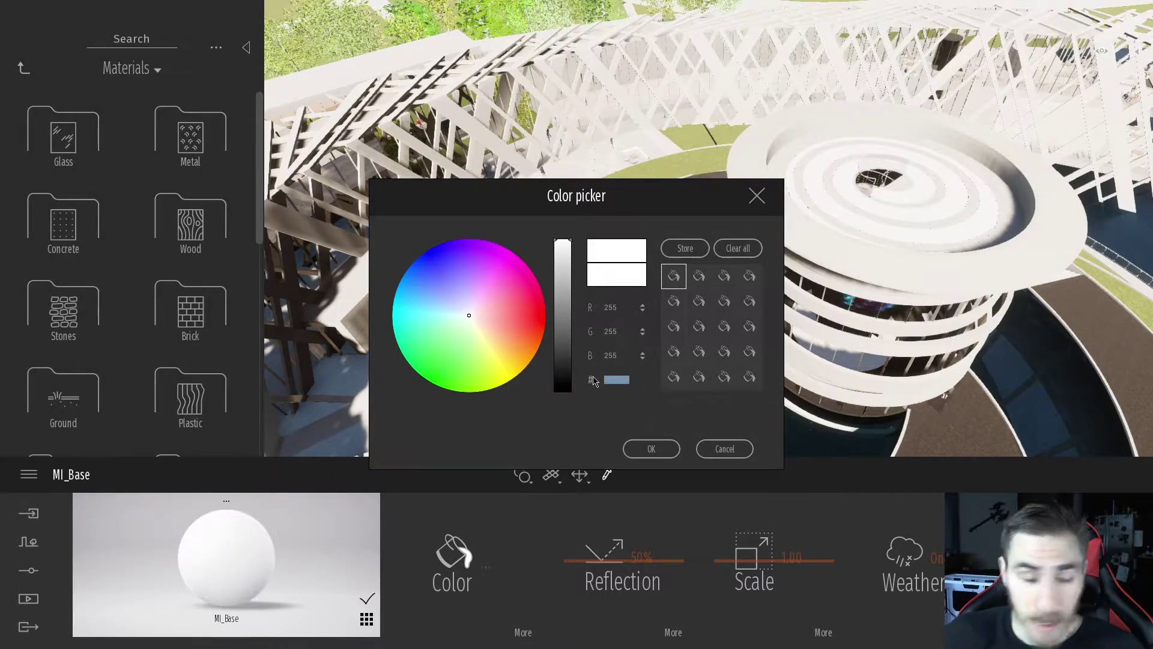
pyautogui.write('0')
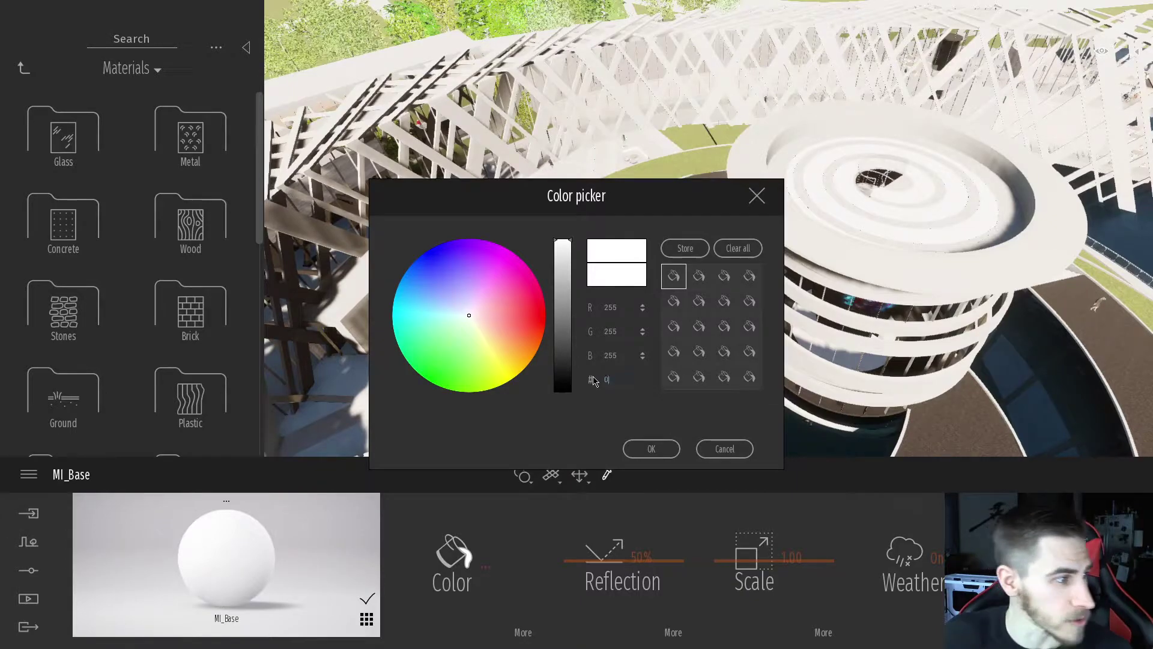
pyautogui.write('0993')
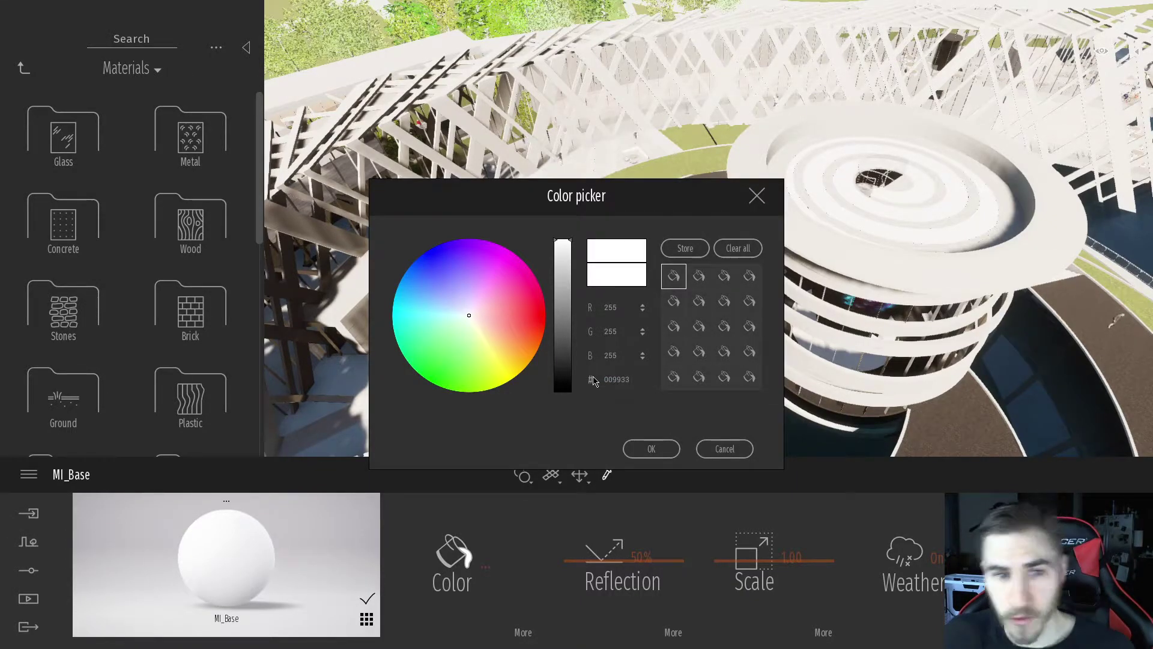
pyautogui.write('3')
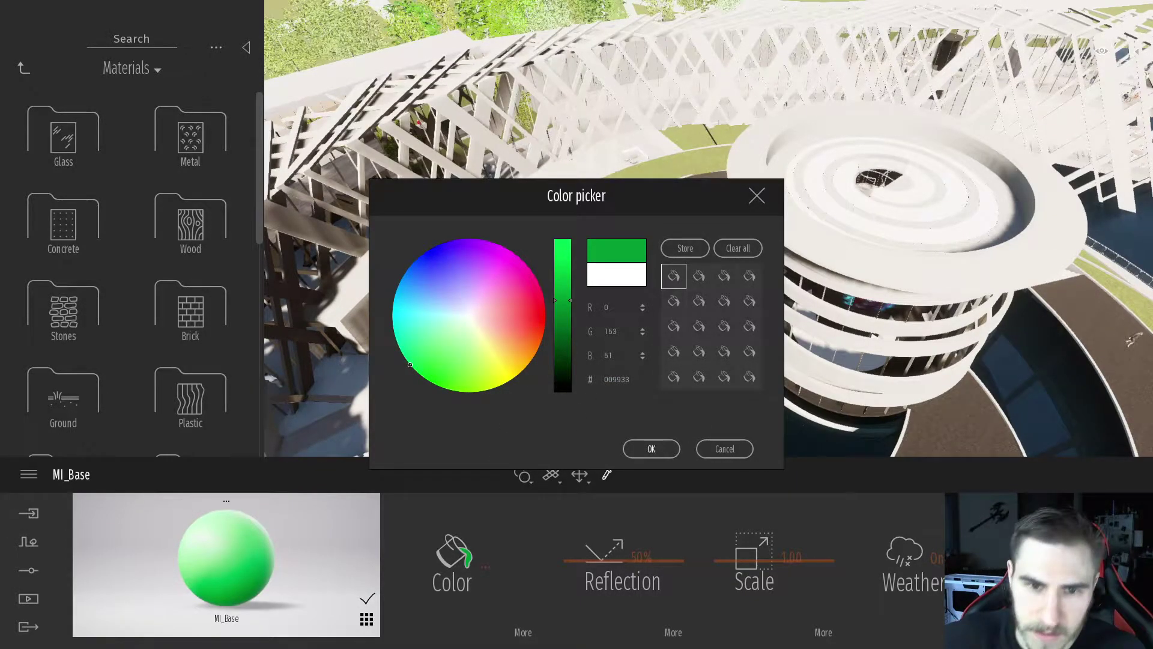
pyautogui.click(673, 448)
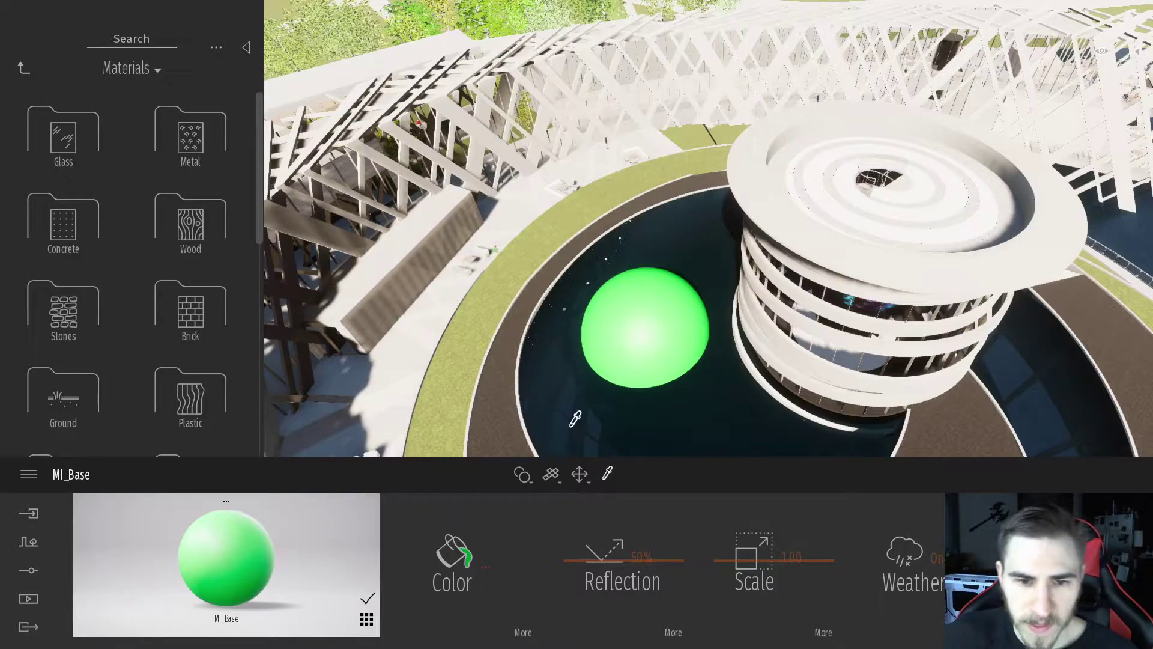
# Scale the green half sphere up uniformly until it encloses the entire building site and surrounding map.
pyautogui.click(246, 47)
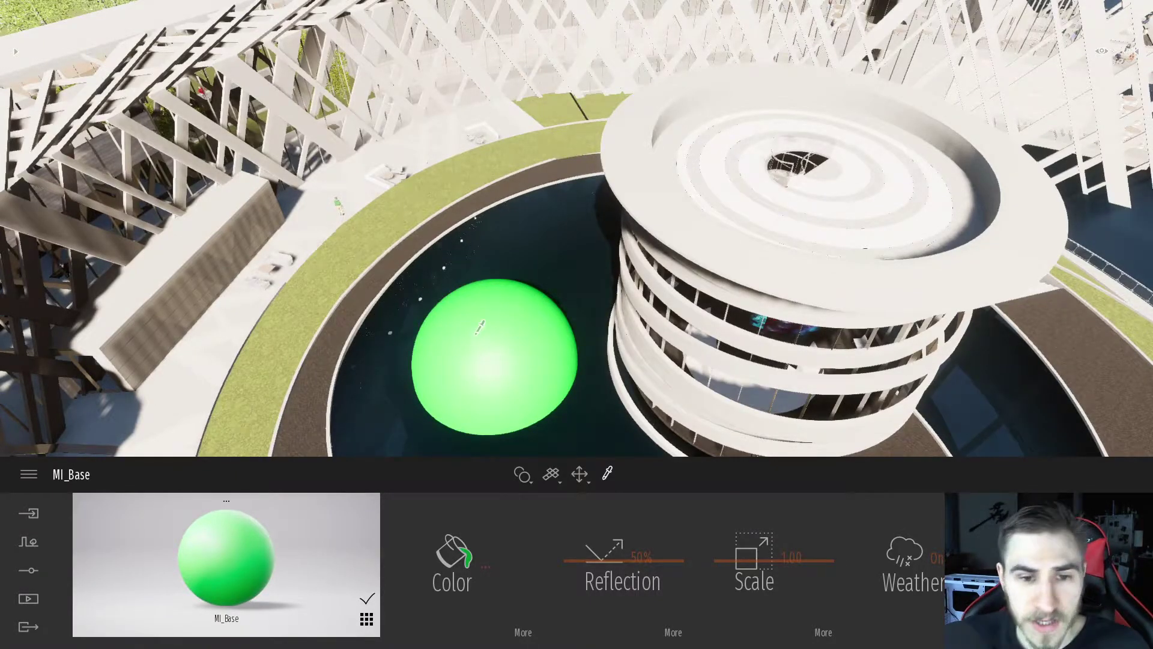
pyautogui.moveTo(481, 326); pyautogui.dragTo(533, 488, button='right')
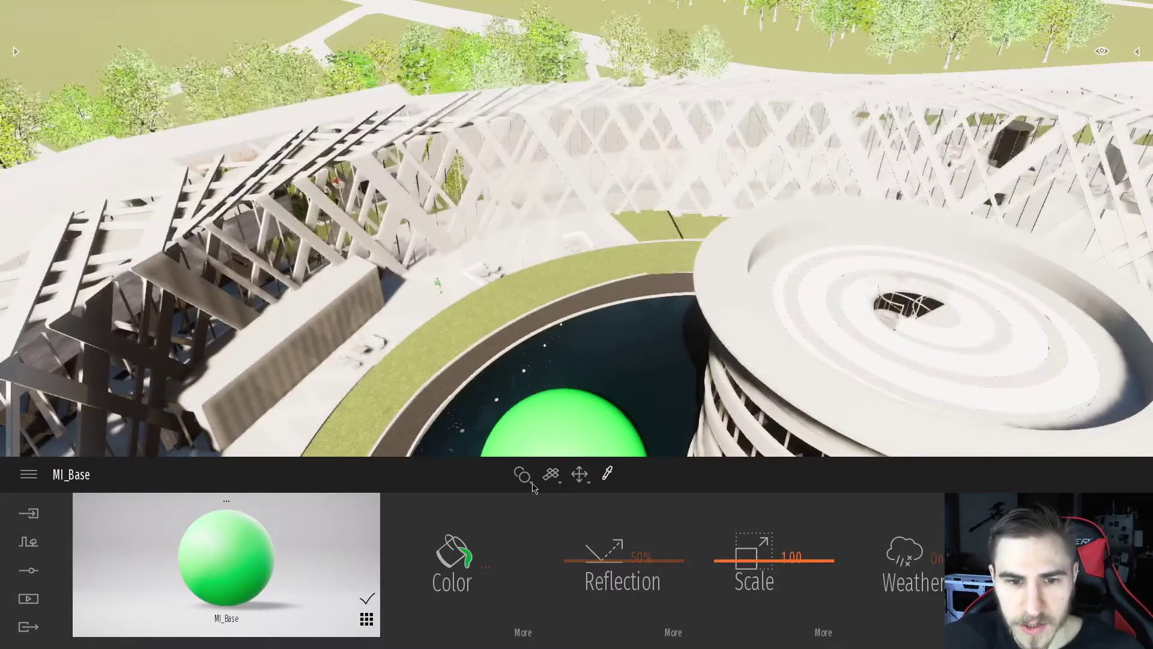
pyautogui.click(576, 435)
pyautogui.moveTo(576, 434); pyautogui.dragTo(578, 286, button='right')
pyautogui.press('r')
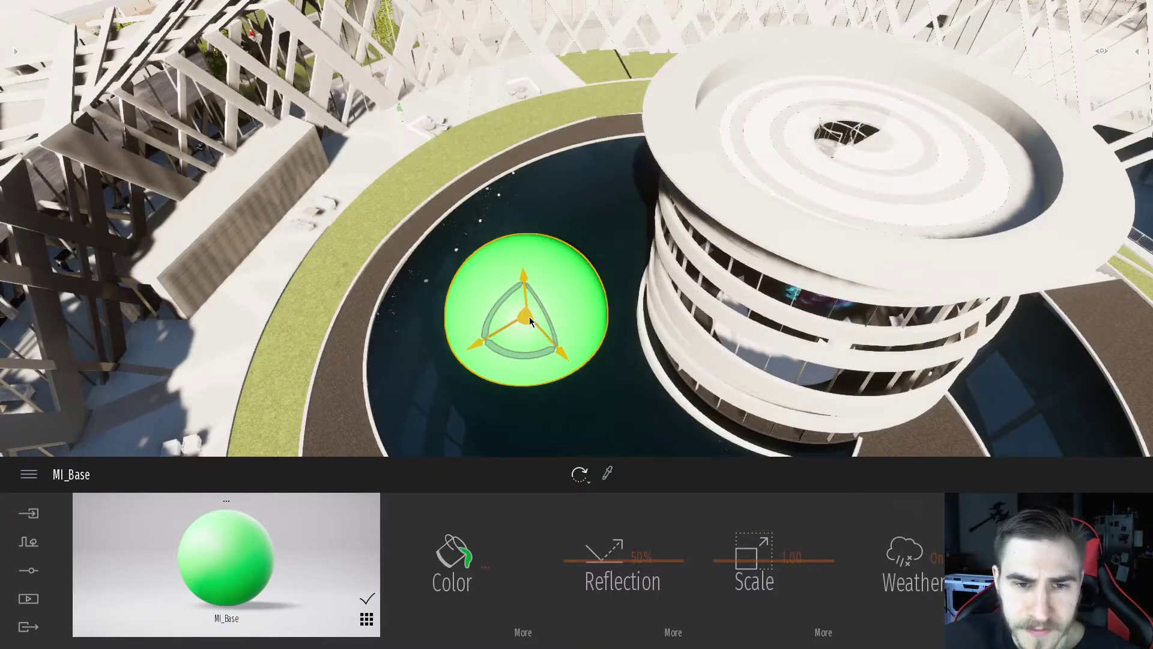
pyautogui.press('l')
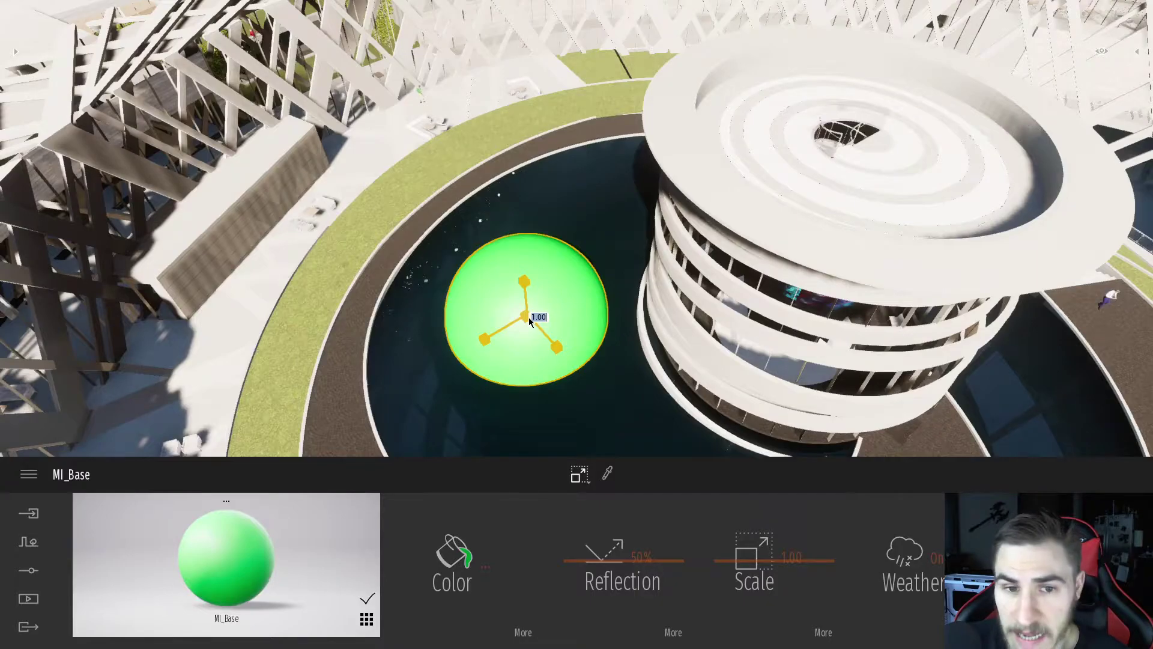
pyautogui.press('Delete')
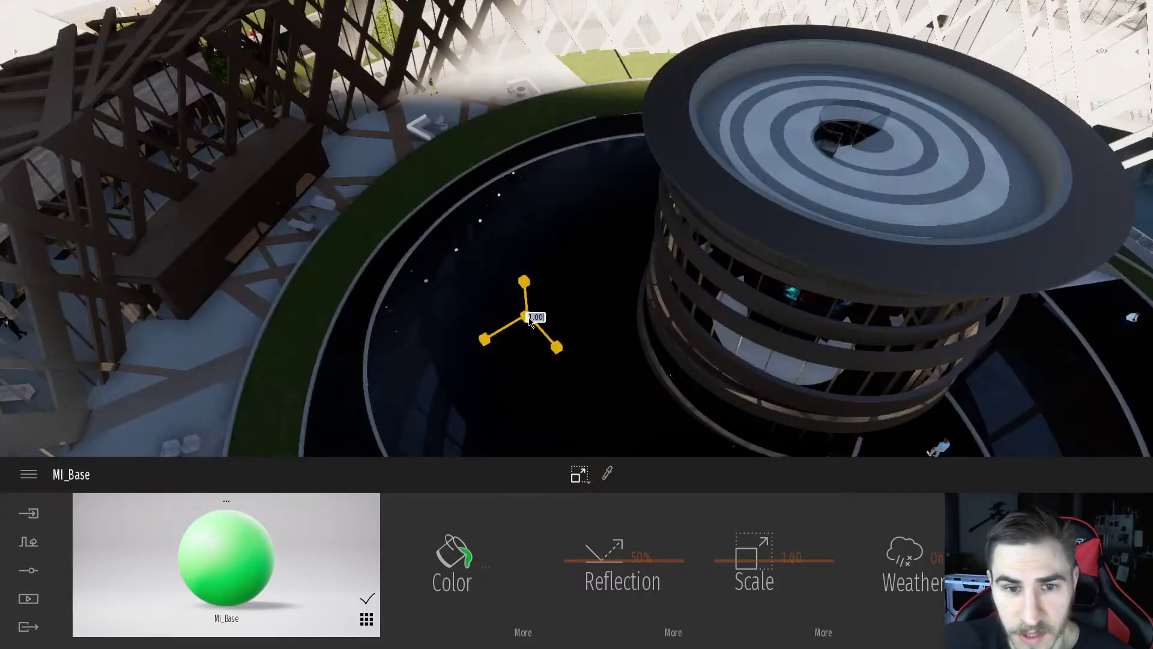
pyautogui.moveTo(471, 252); pyautogui.dragTo(541, 252, button='right')
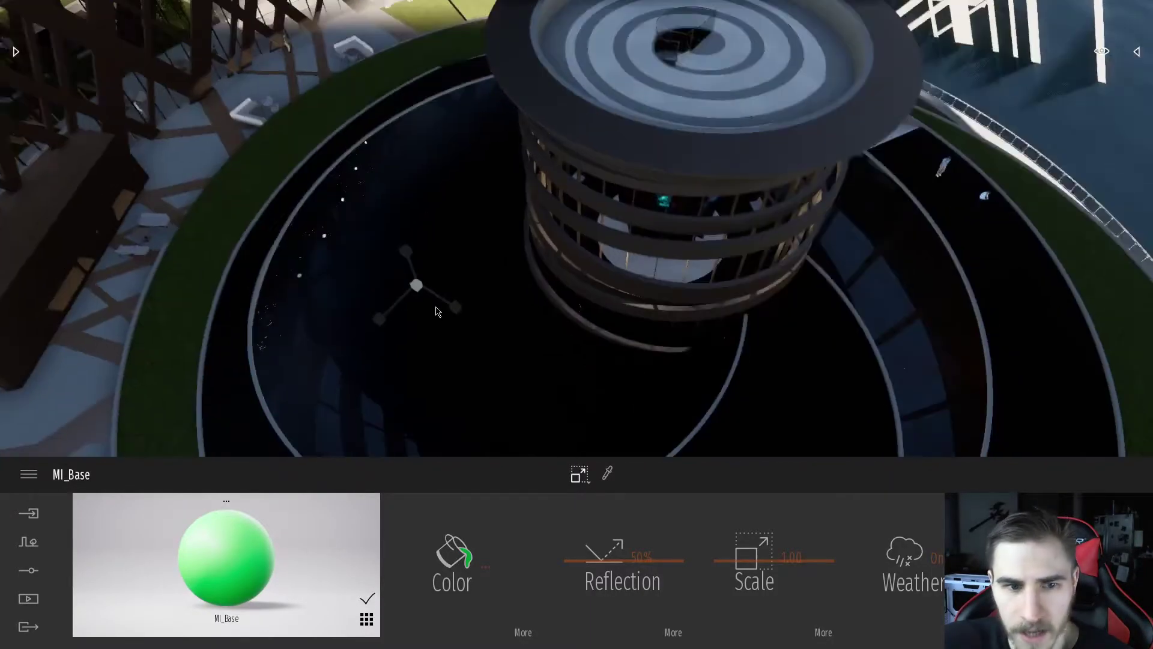
pyautogui.click(423, 303)
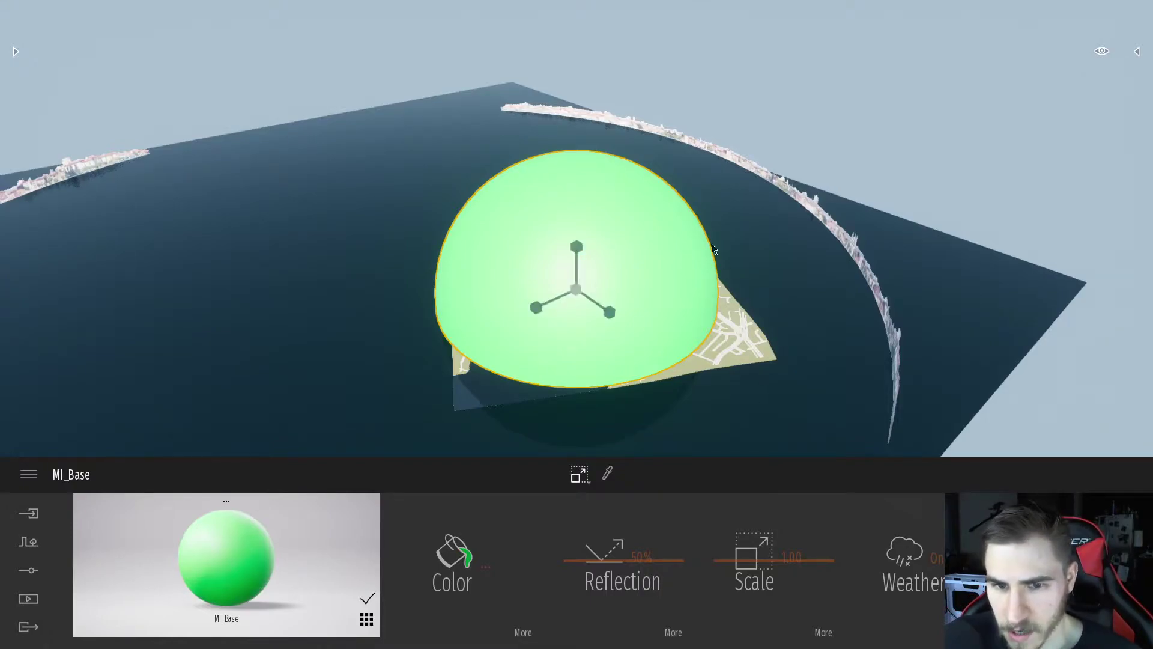
pyautogui.click(577, 287)
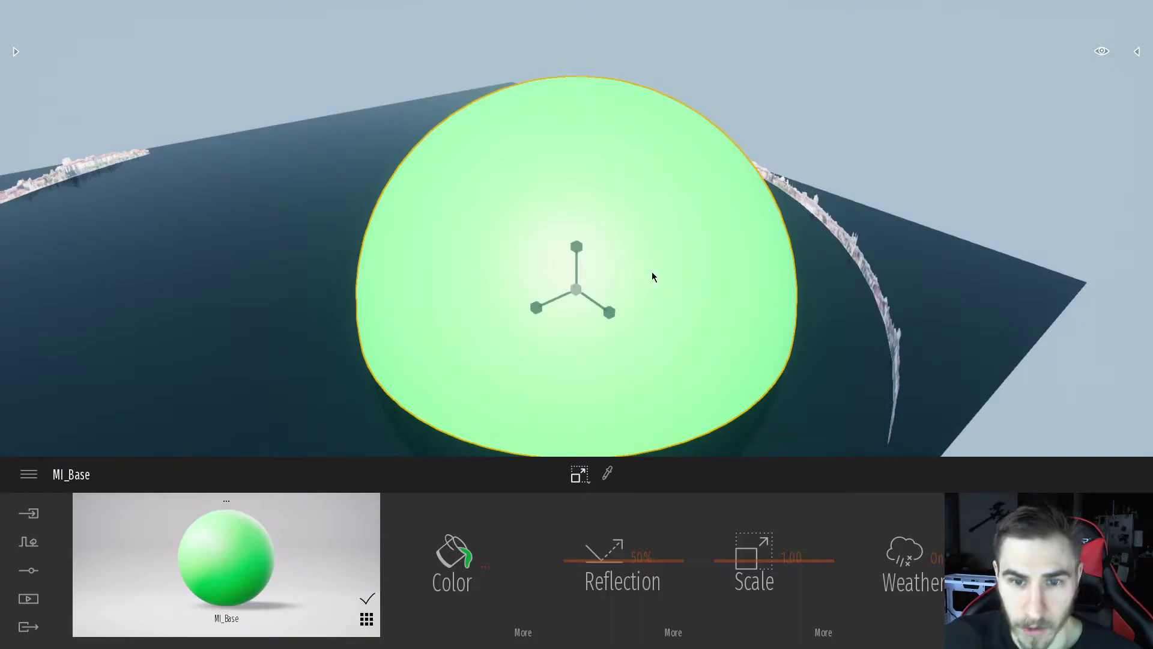
# Focus the view on the _Rubber object from the scene list and examine the courtyard and sky from inside the dome.
pyautogui.click(1137, 52)
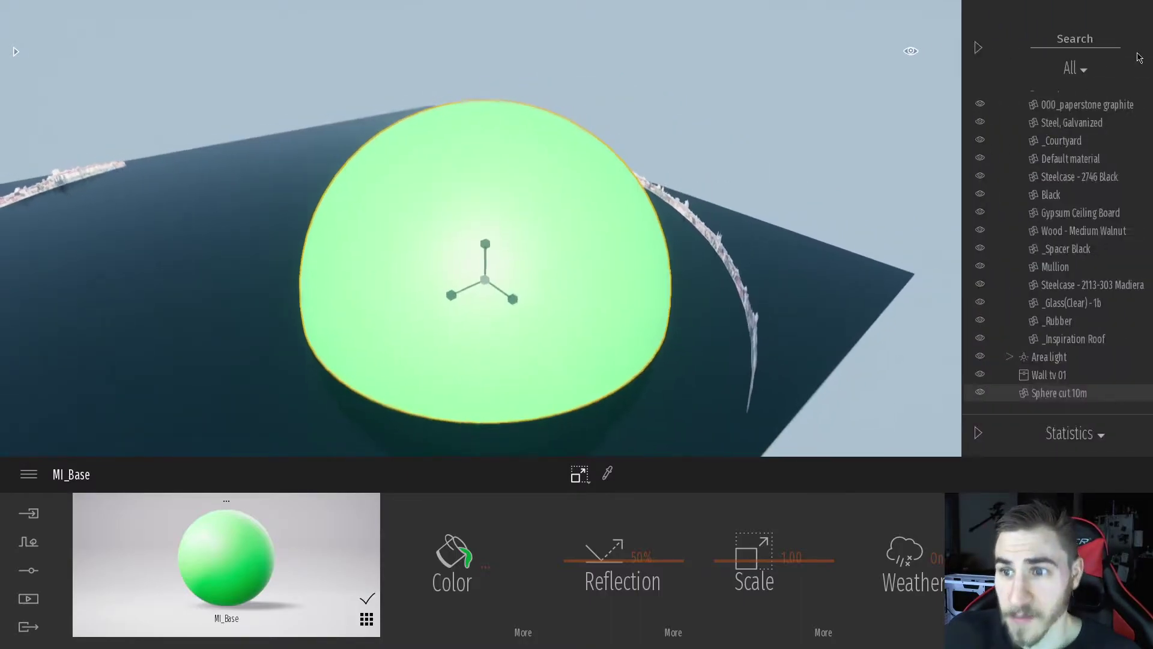
pyautogui.click(1037, 324)
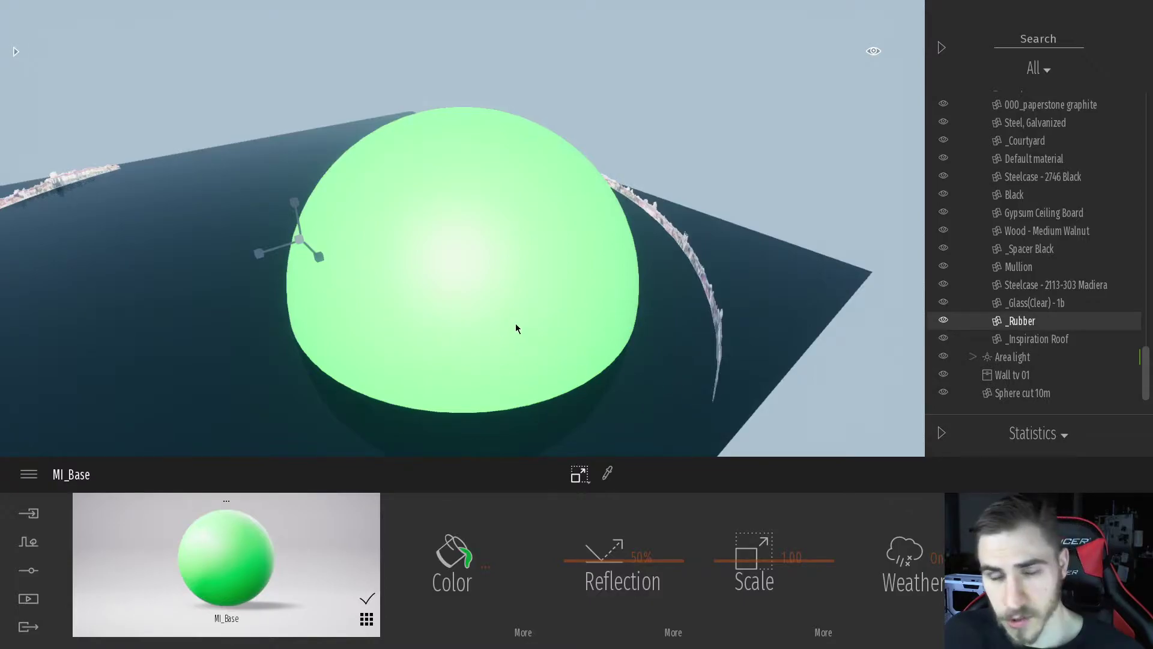
pyautogui.press('f')
pyautogui.press('s')
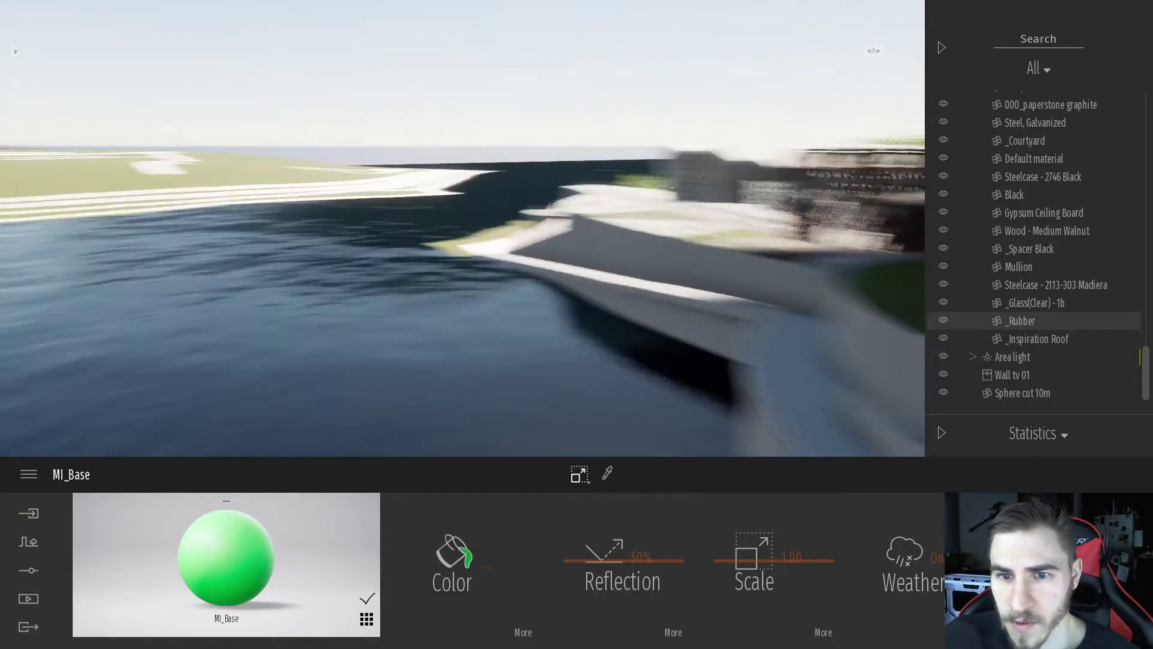
pyautogui.moveTo(582, 274); pyautogui.dragTo(505, 314, button='right')
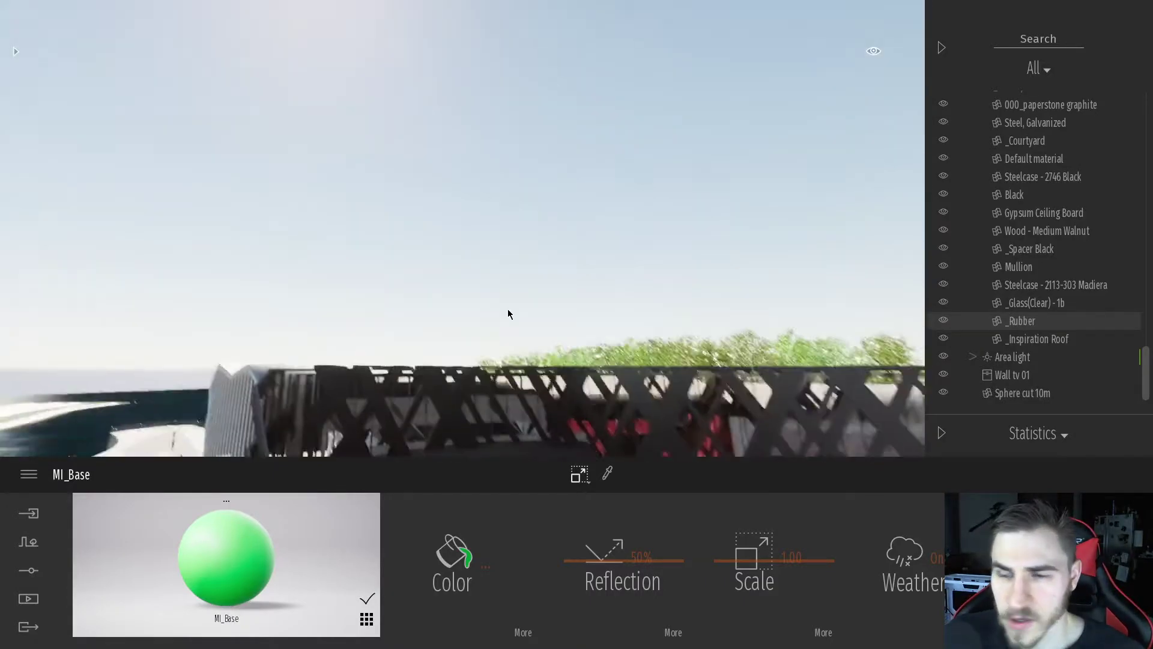
pyautogui.click(941, 48)
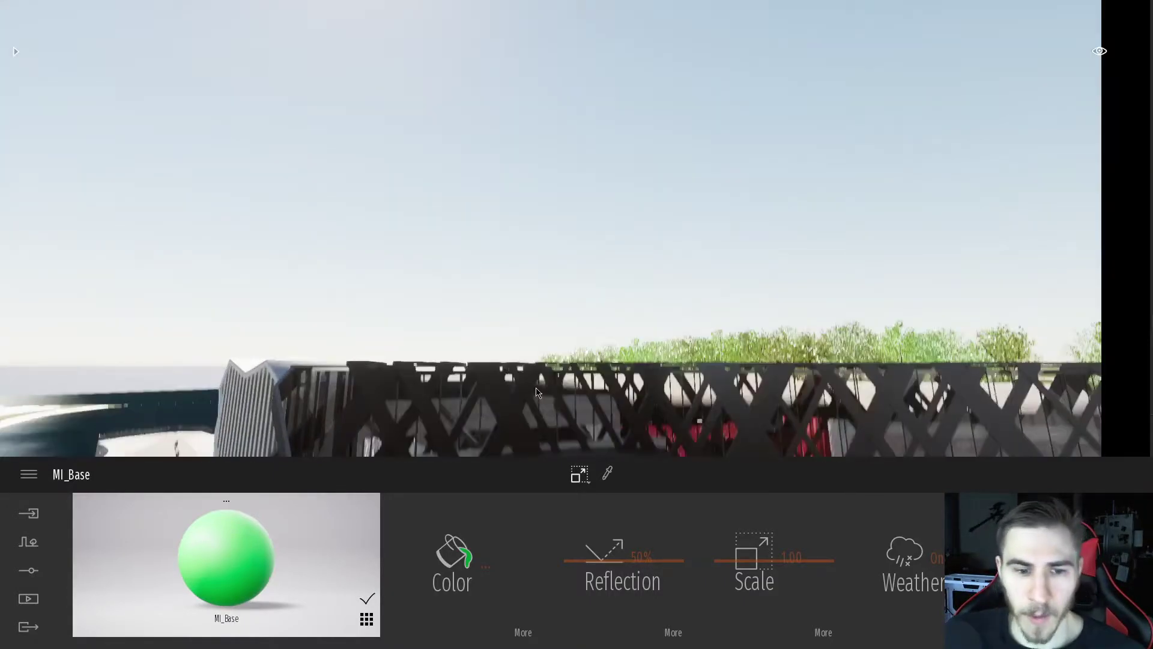
pyautogui.moveTo(522, 306); pyautogui.dragTo(457, 341, button='right')
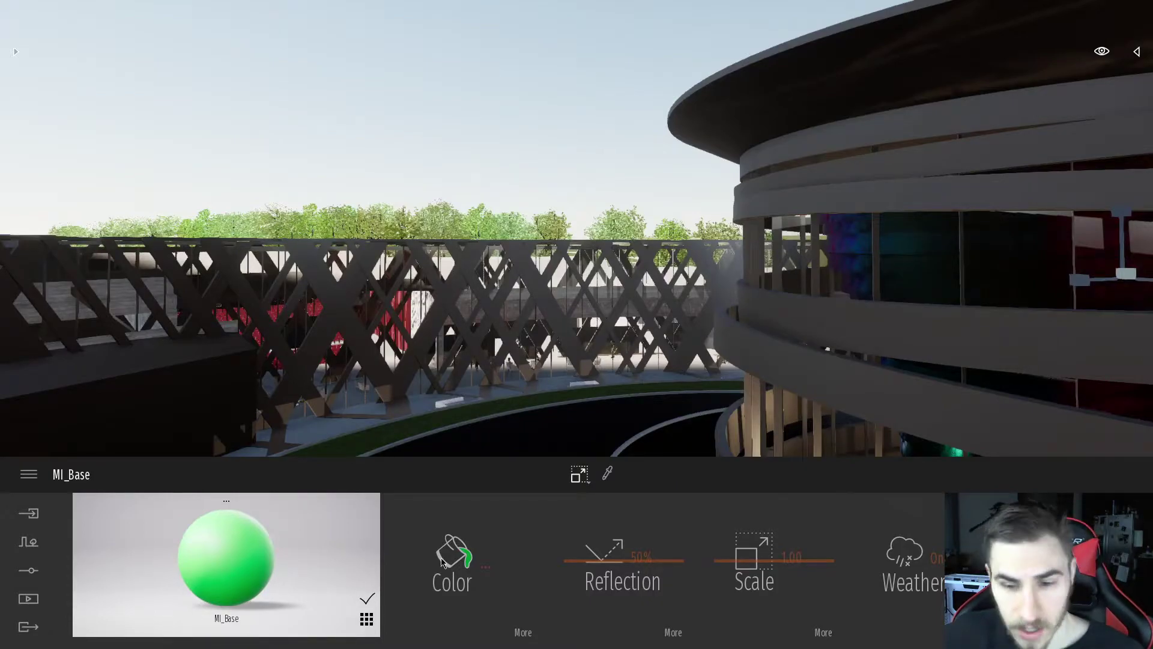
# Turn on the Two-sided option for the green dome material and bring the view inside the building's bar area.
pyautogui.click(928, 552)
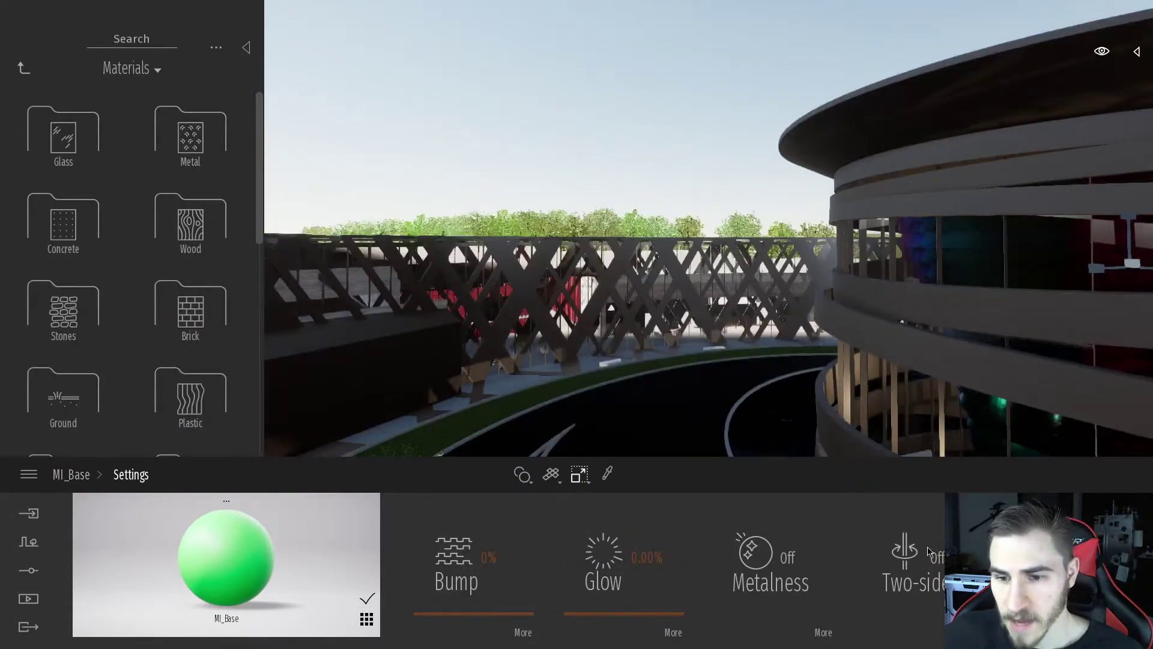
pyautogui.click(853, 623)
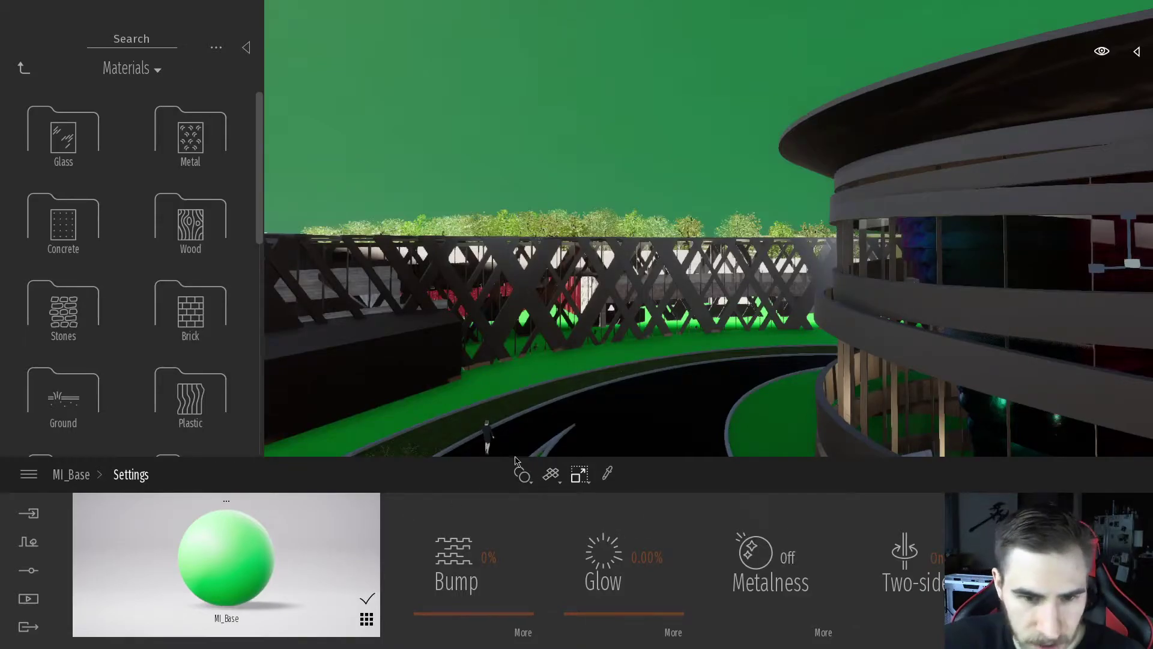
pyautogui.moveTo(708, 240); pyautogui.dragTo(799, 314, button='right')
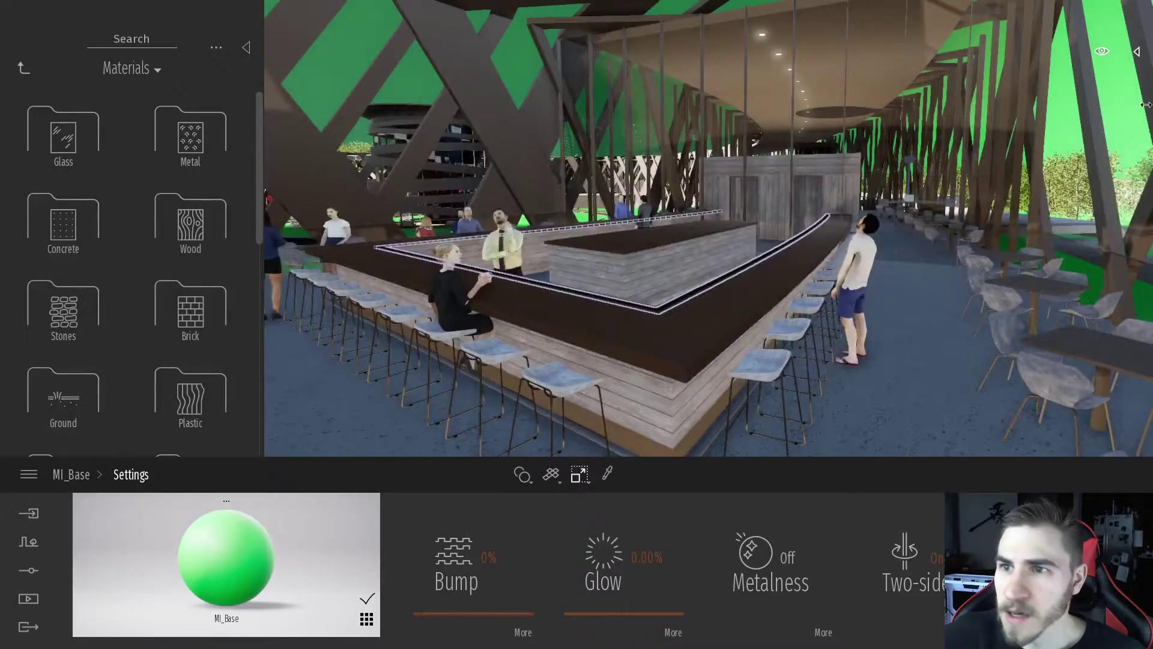
# Select the Sphere cut 10m object in the scene list and focus the view on the whole dome.
pyautogui.click(1137, 53)
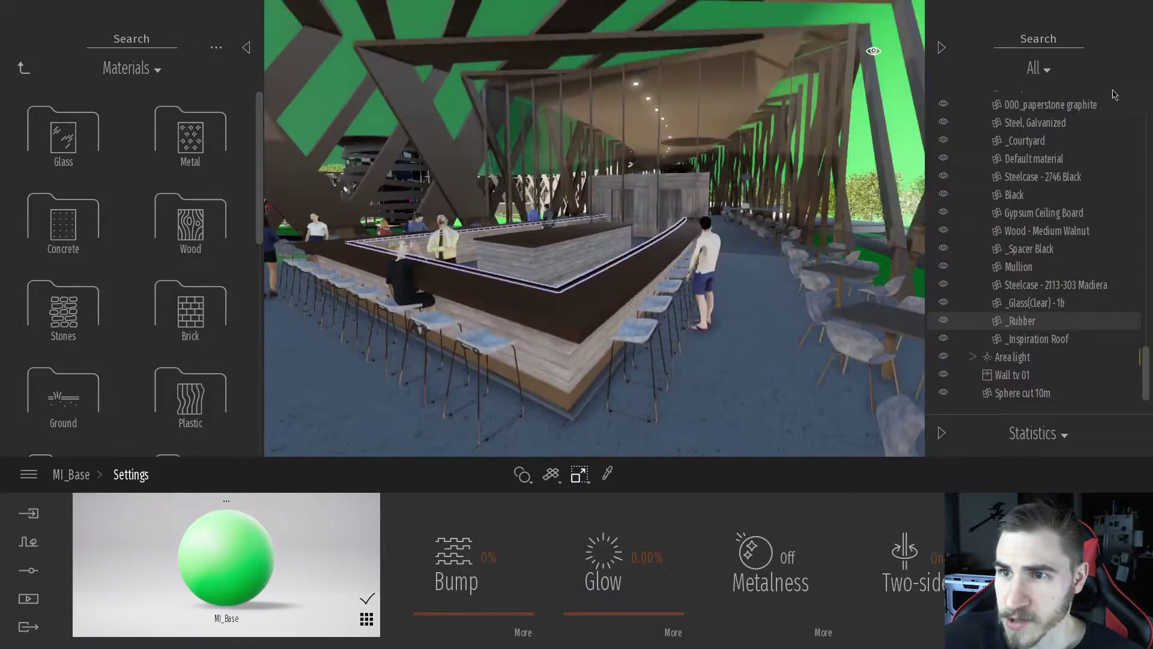
pyautogui.doubleClick(1022, 393)
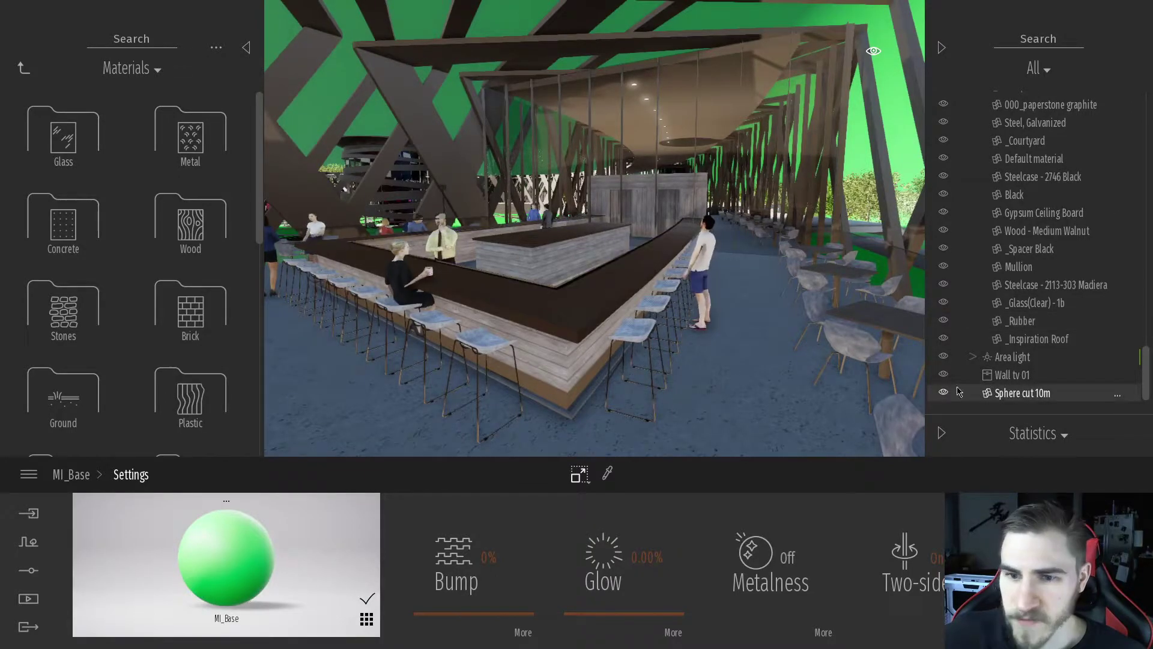
pyautogui.press('space')
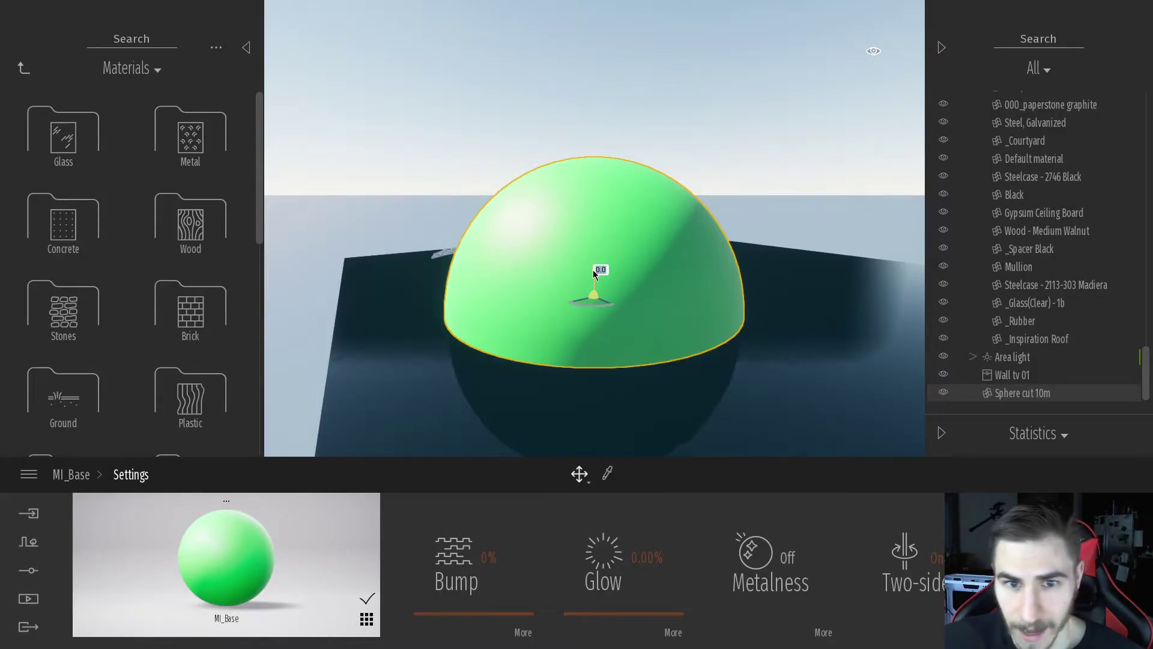
# Select the _Rubber object to return inside the dome and try to move it vertically by -30.
pyautogui.click(1031, 322)
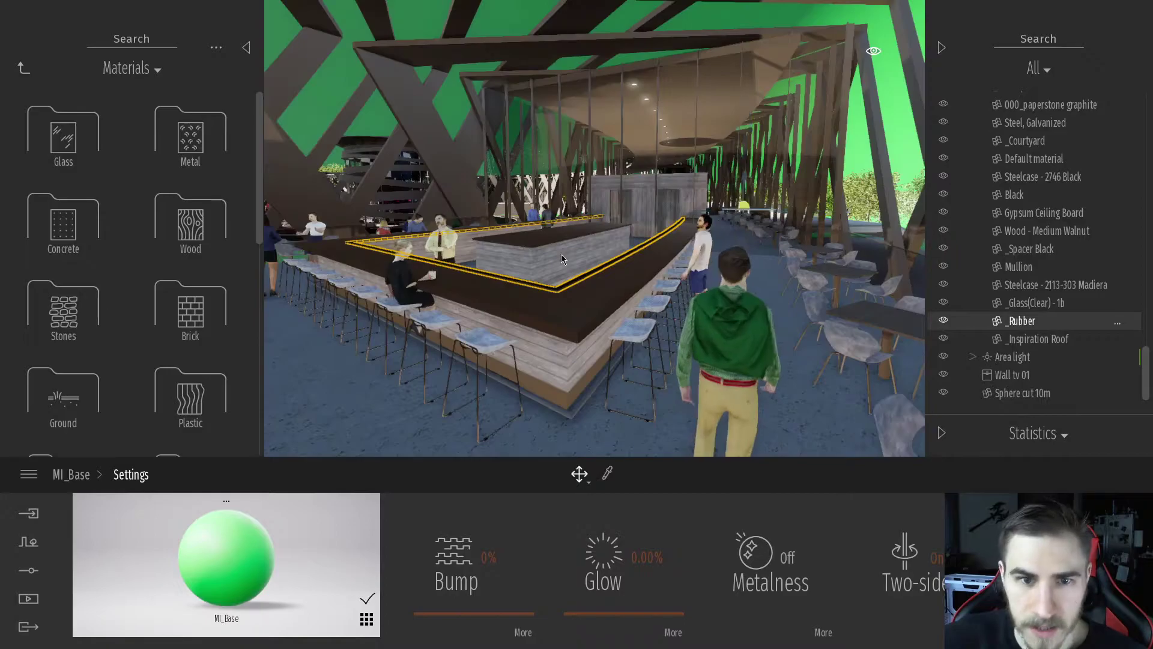
pyautogui.moveTo(561, 254); pyautogui.dragTo(711, 197)
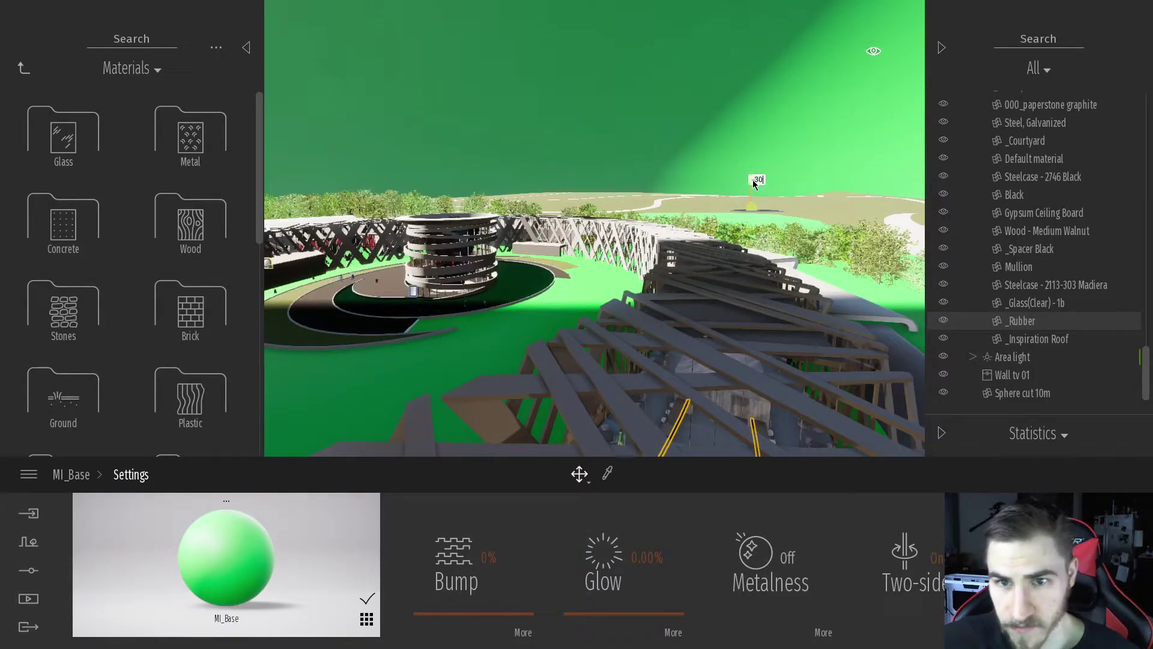
pyautogui.press('Return')
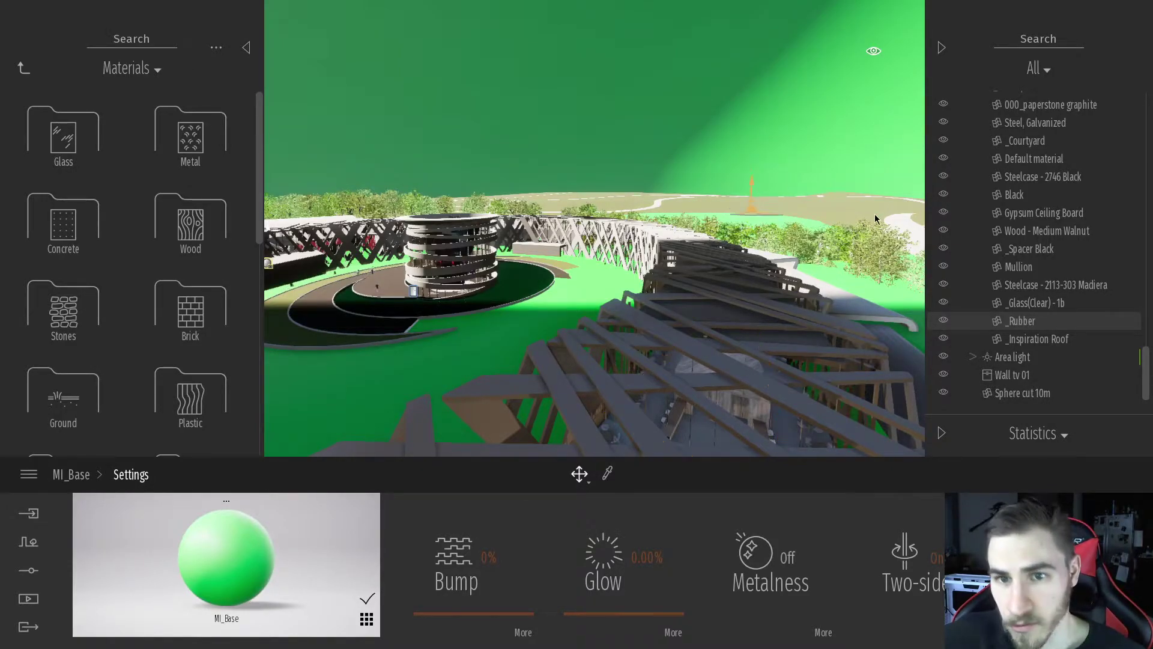
# Lower the Sphere cut 10m dome by 10 and by another 5 so its base sits below the courtyard ground.
pyautogui.click(1022, 393)
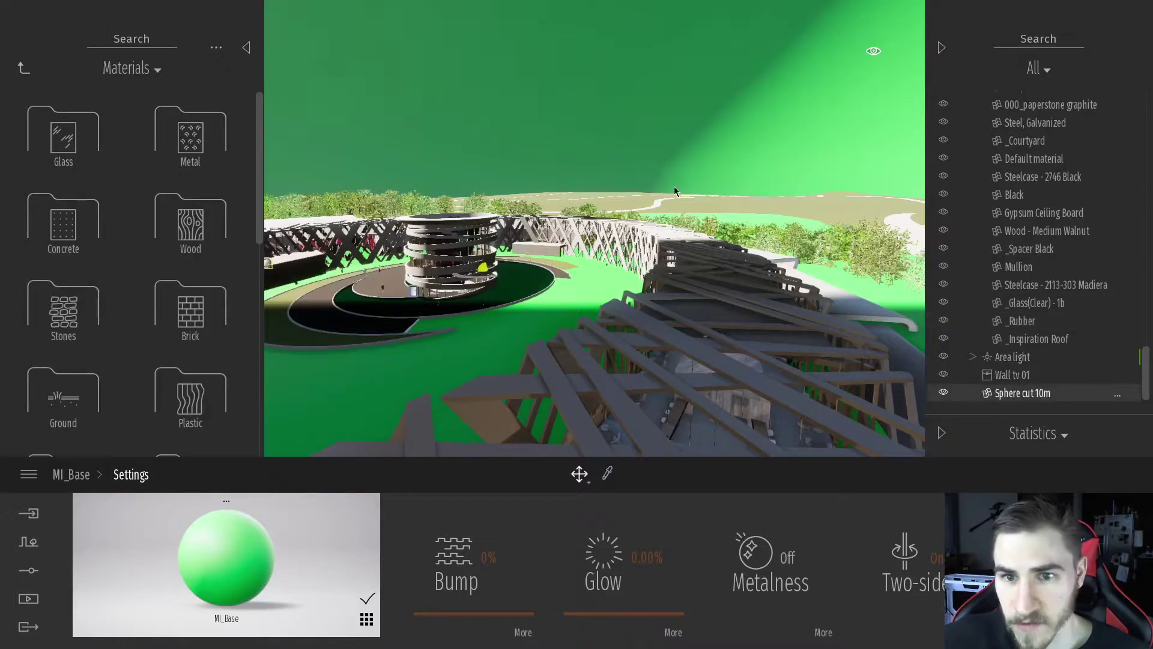
pyautogui.click(486, 250)
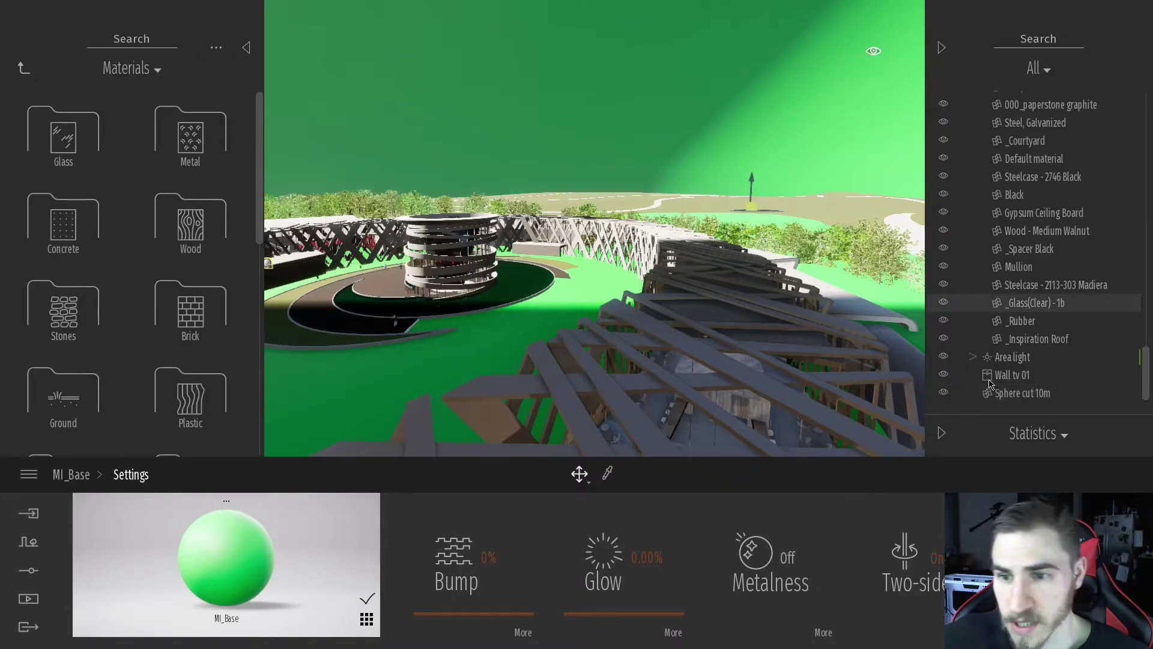
pyautogui.click(1014, 394)
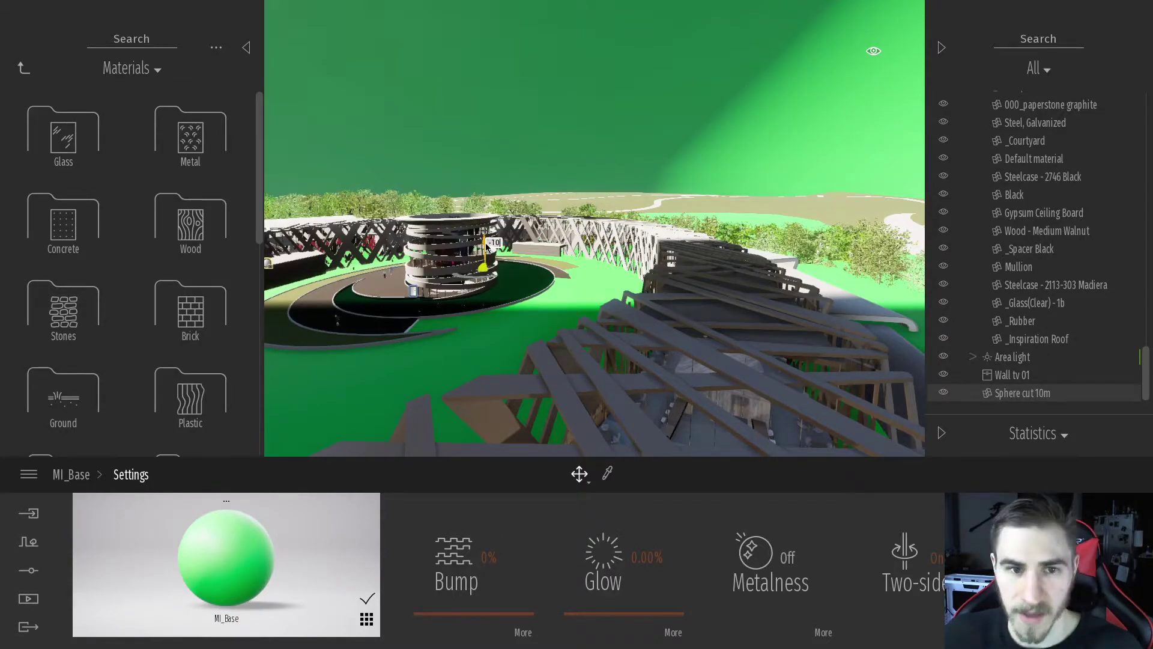
pyautogui.moveTo(487, 246); pyautogui.dragTo(486, 247)
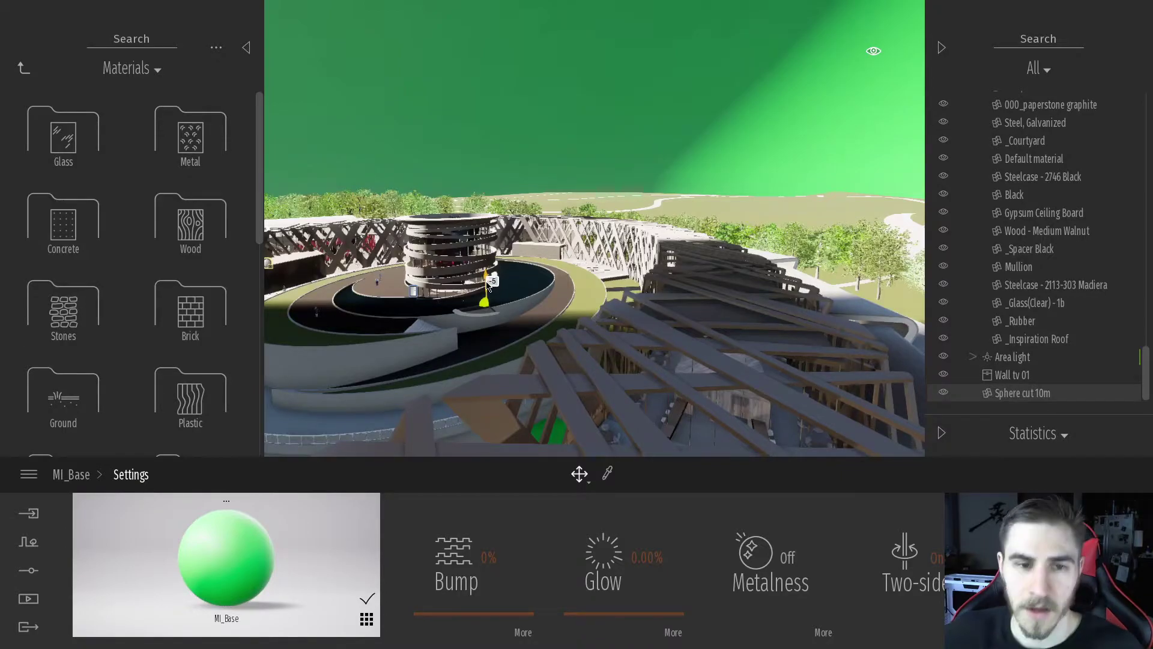
pyautogui.moveTo(488, 287); pyautogui.dragTo(488, 286)
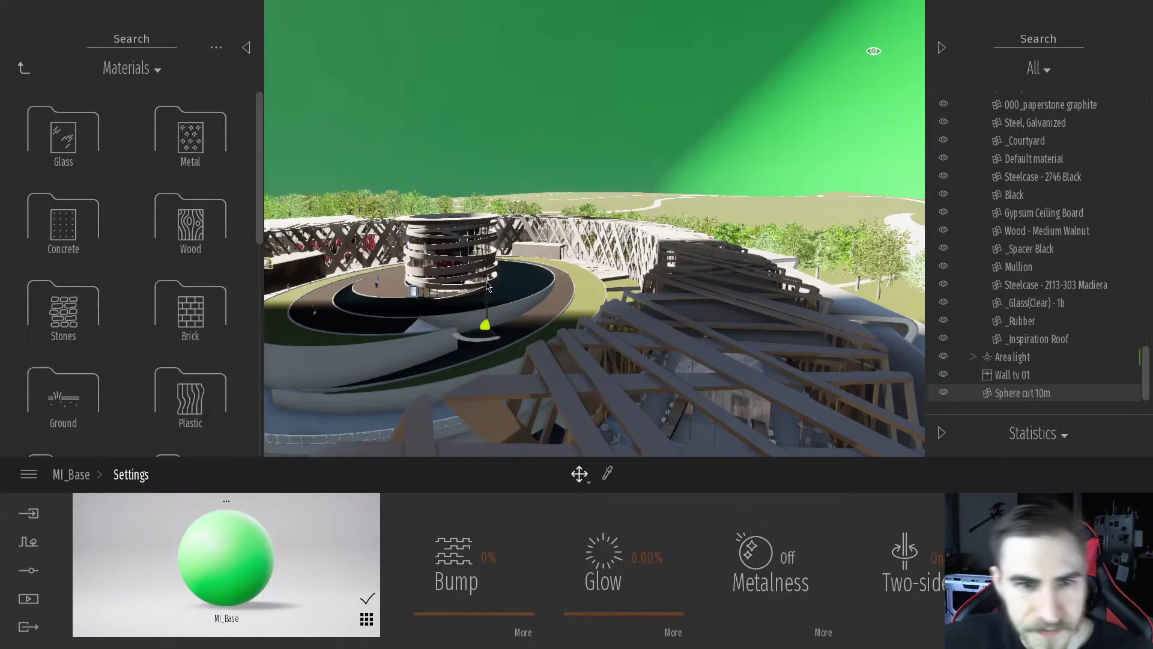
pyautogui.moveTo(480, 240); pyautogui.dragTo(532, 236)
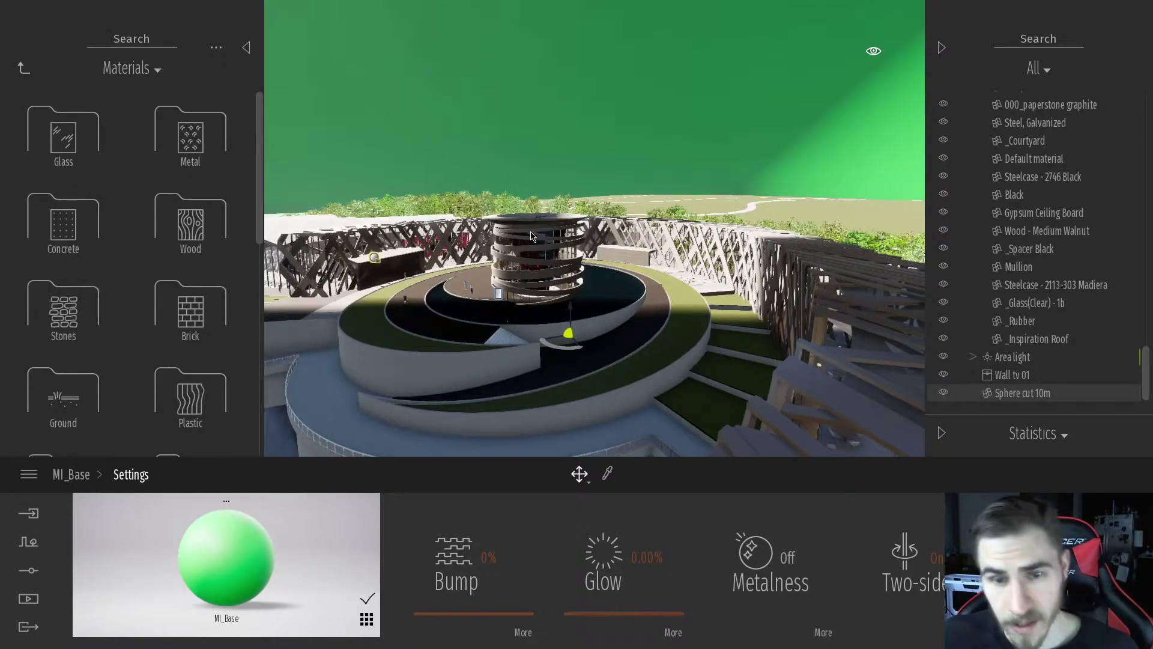
# Open the existing Panorama1 among the scene's media panoramas.
pyautogui.click(34, 599)
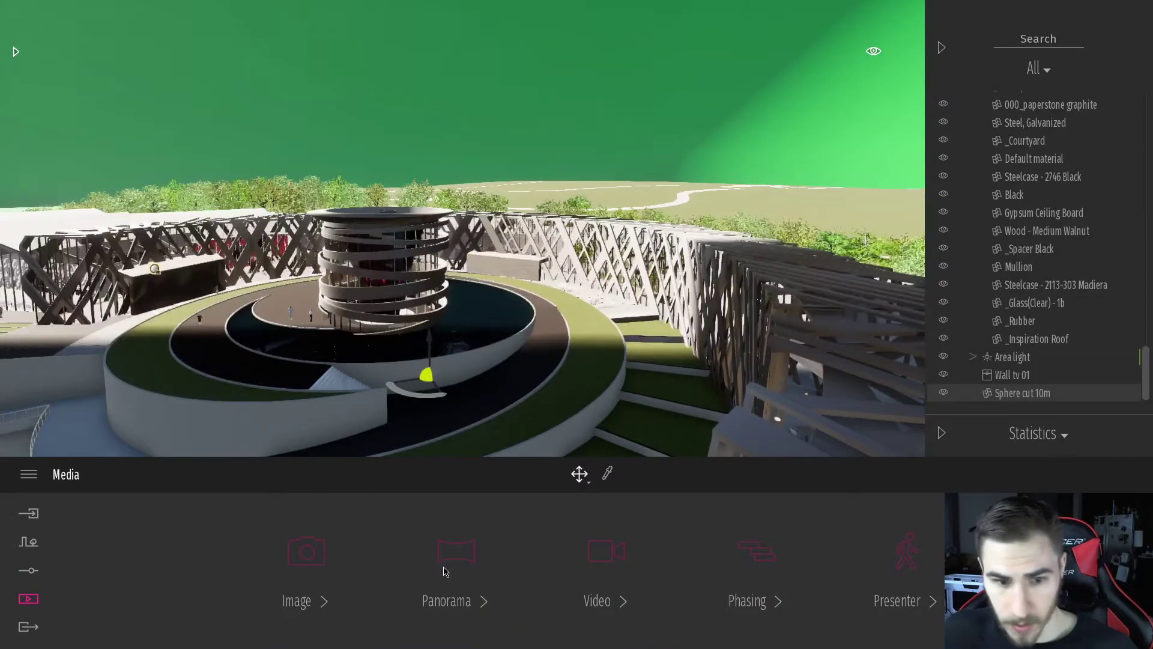
pyautogui.click(445, 571)
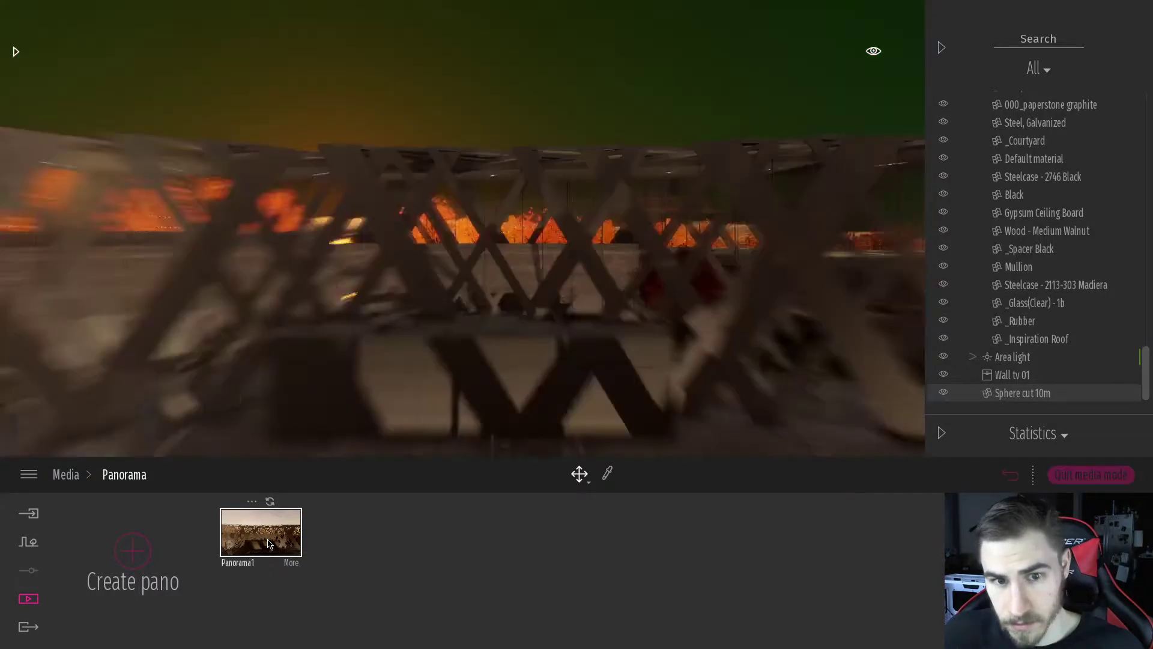
pyautogui.click(268, 544)
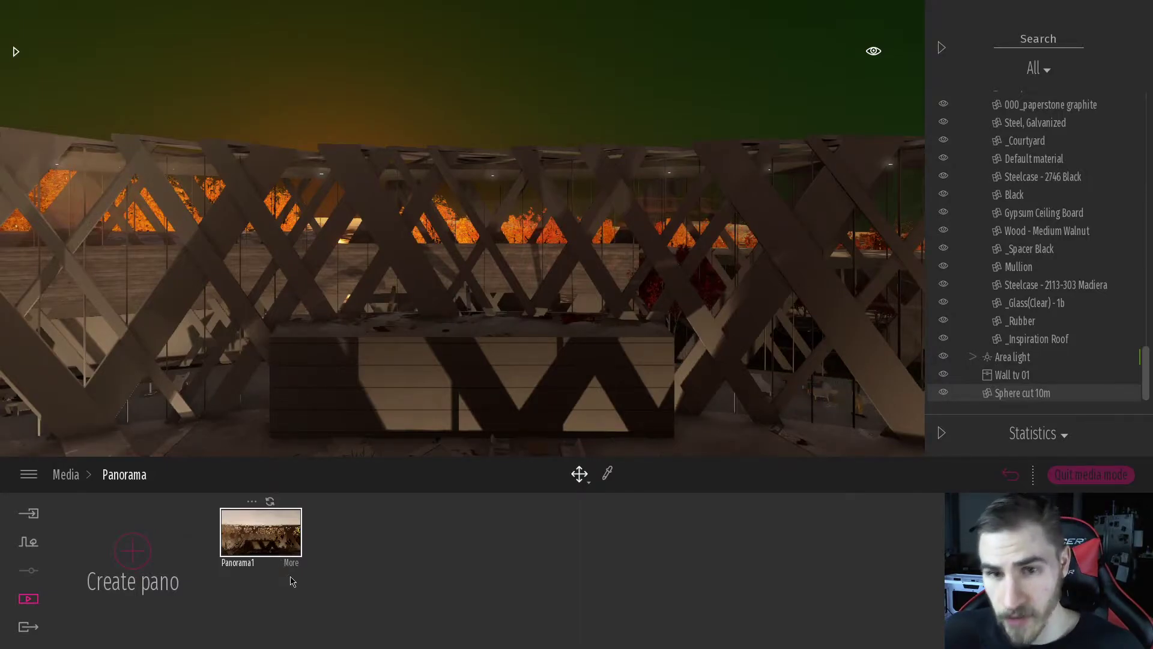
pyautogui.click(941, 48)
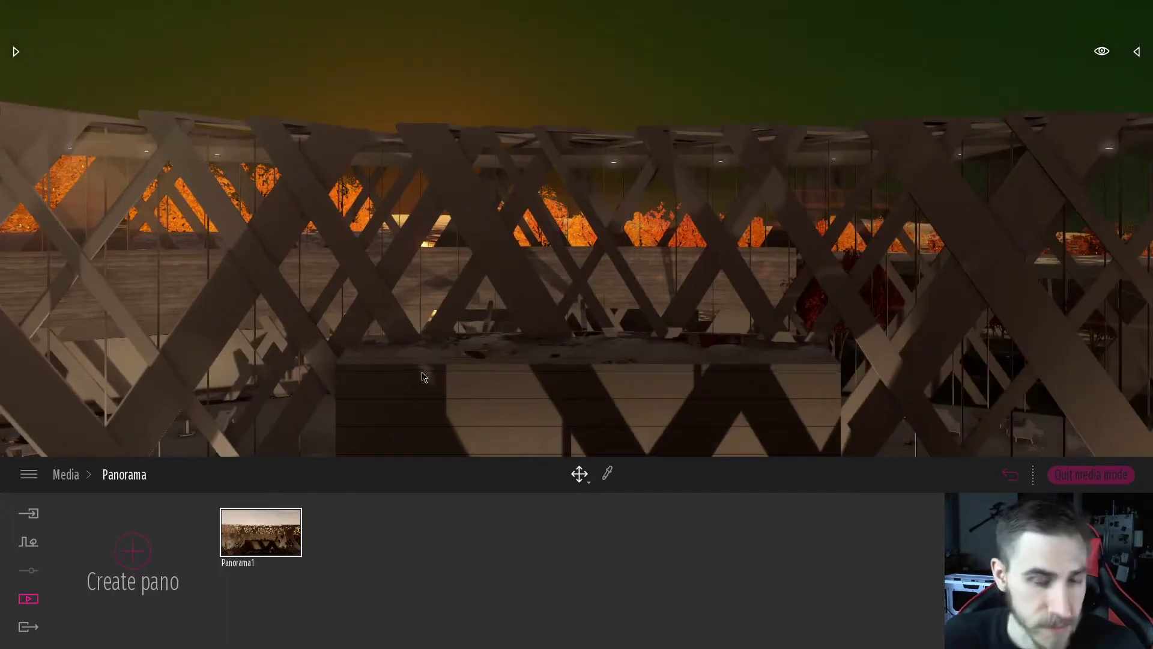
pyautogui.click(1137, 51)
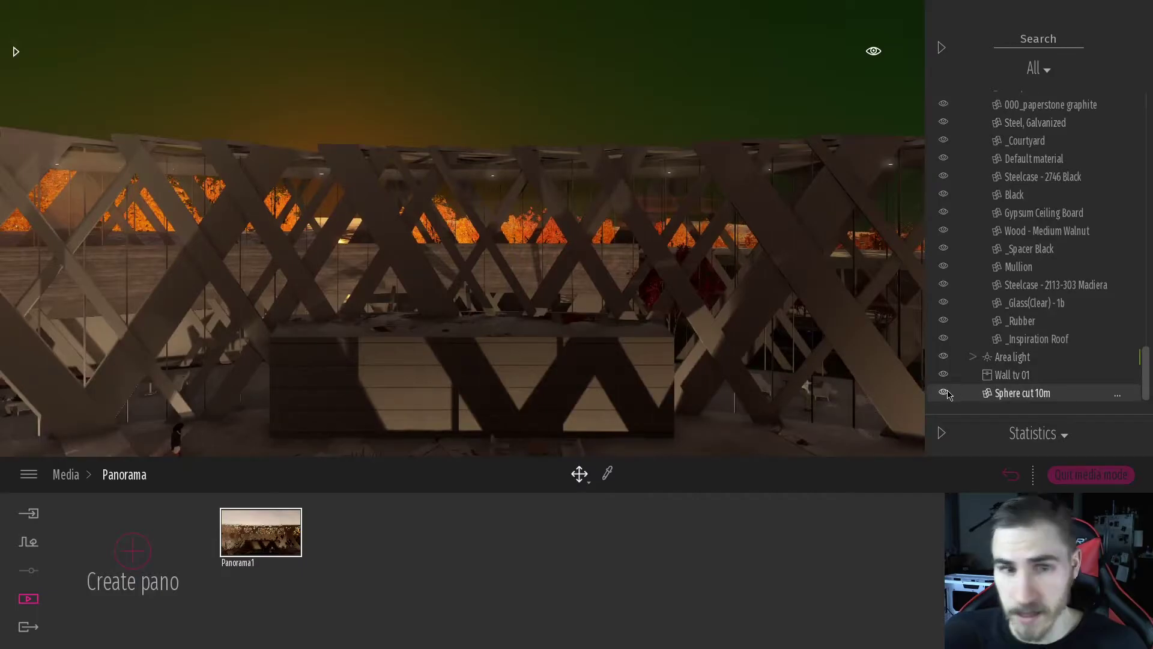
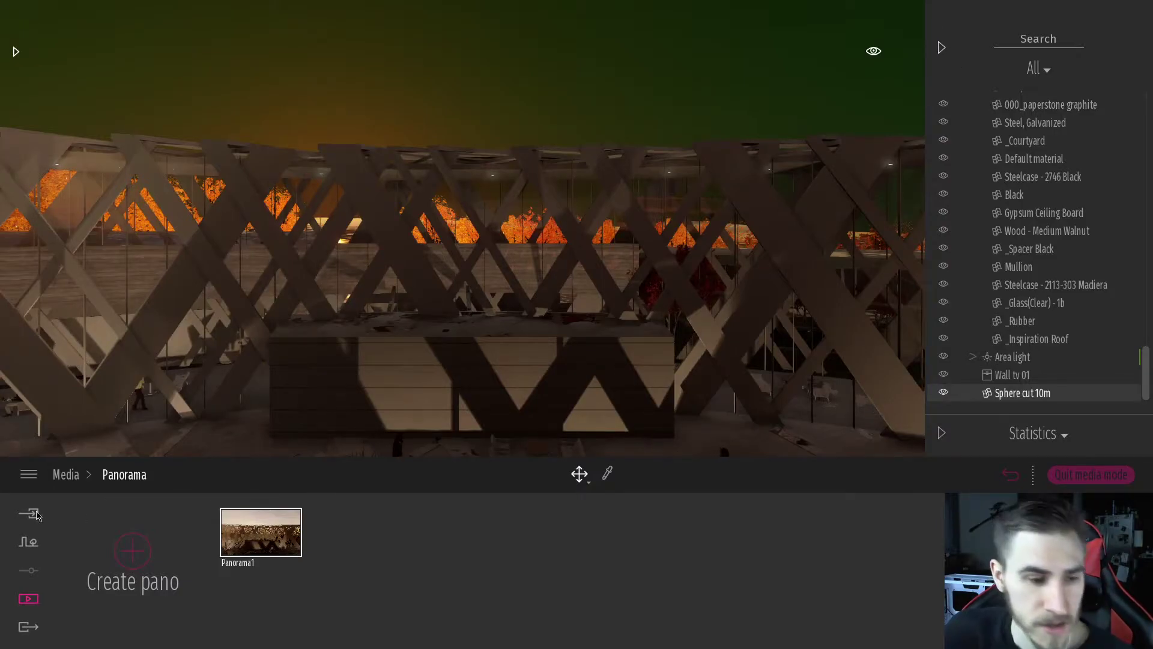
pyautogui.click(942, 50)
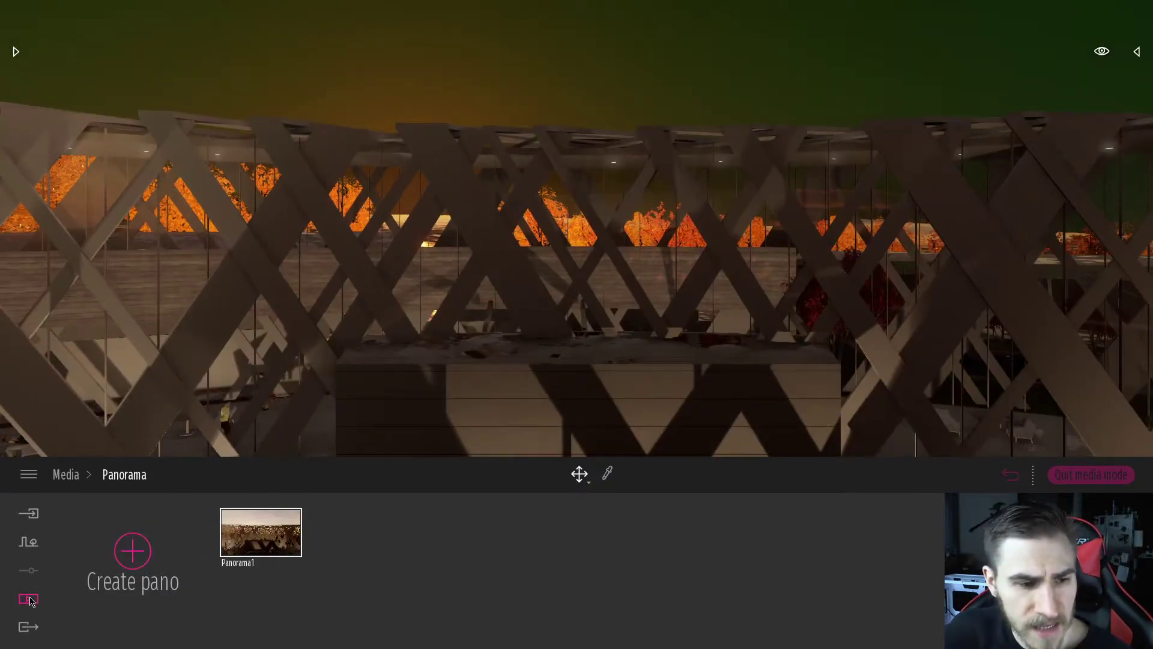
pyautogui.click(67, 476)
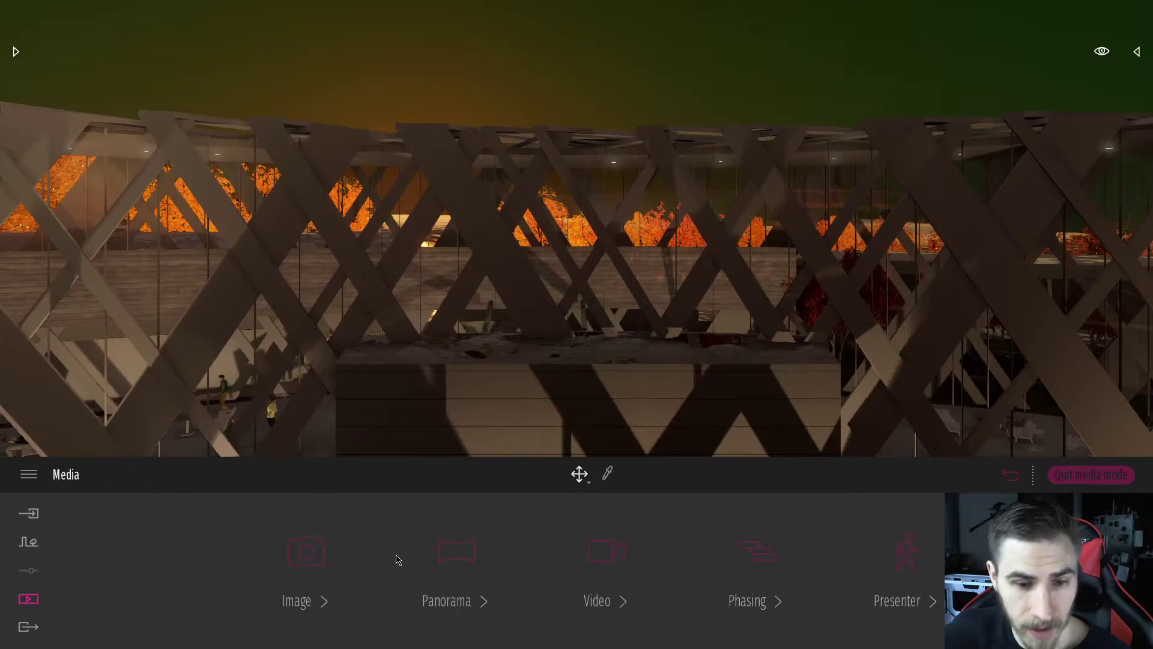
pyautogui.click(463, 573)
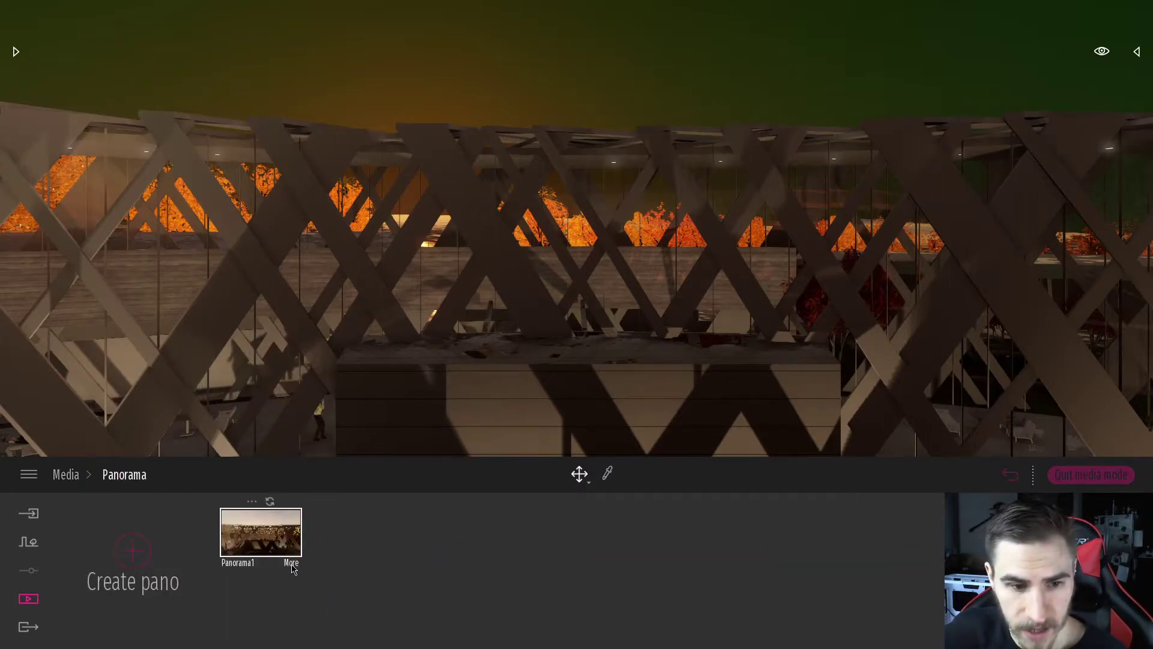
# Review Panorama1's lighting settings, including sun intensity, and its weather settings.
pyautogui.click(293, 569)
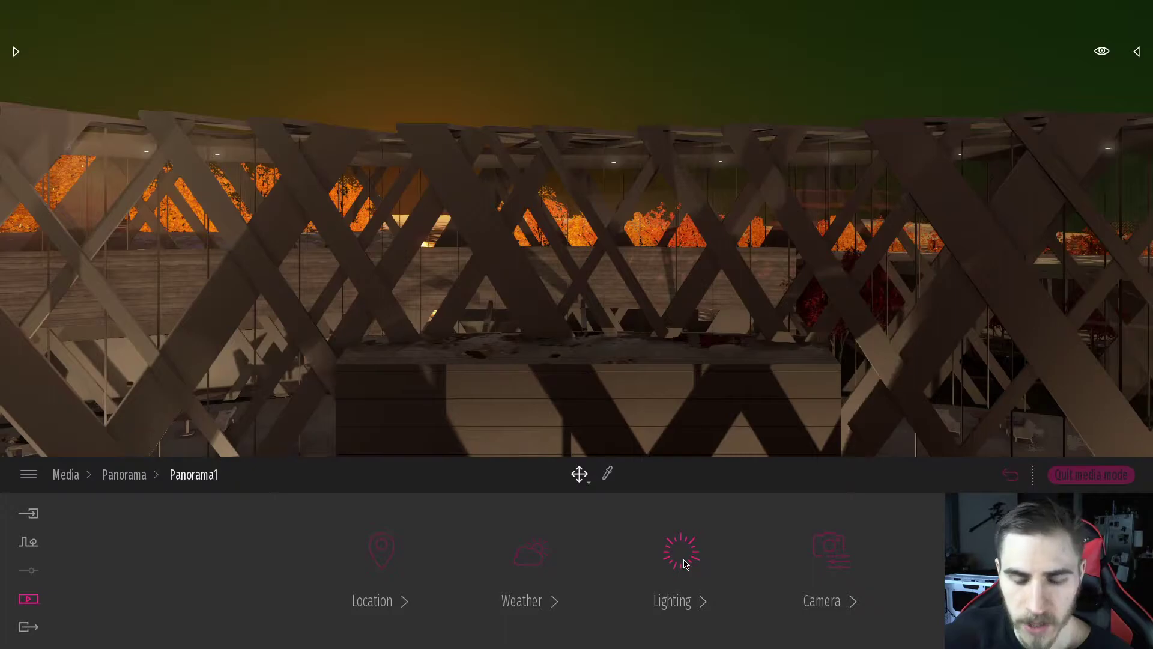
pyautogui.click(685, 564)
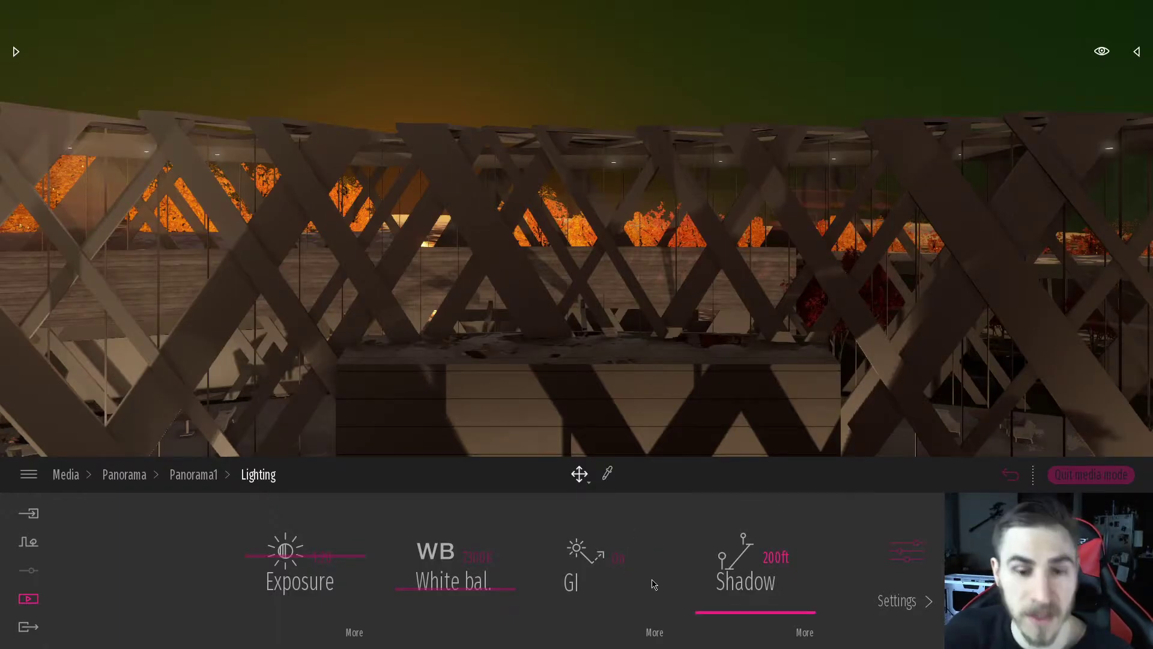
pyautogui.click(900, 600)
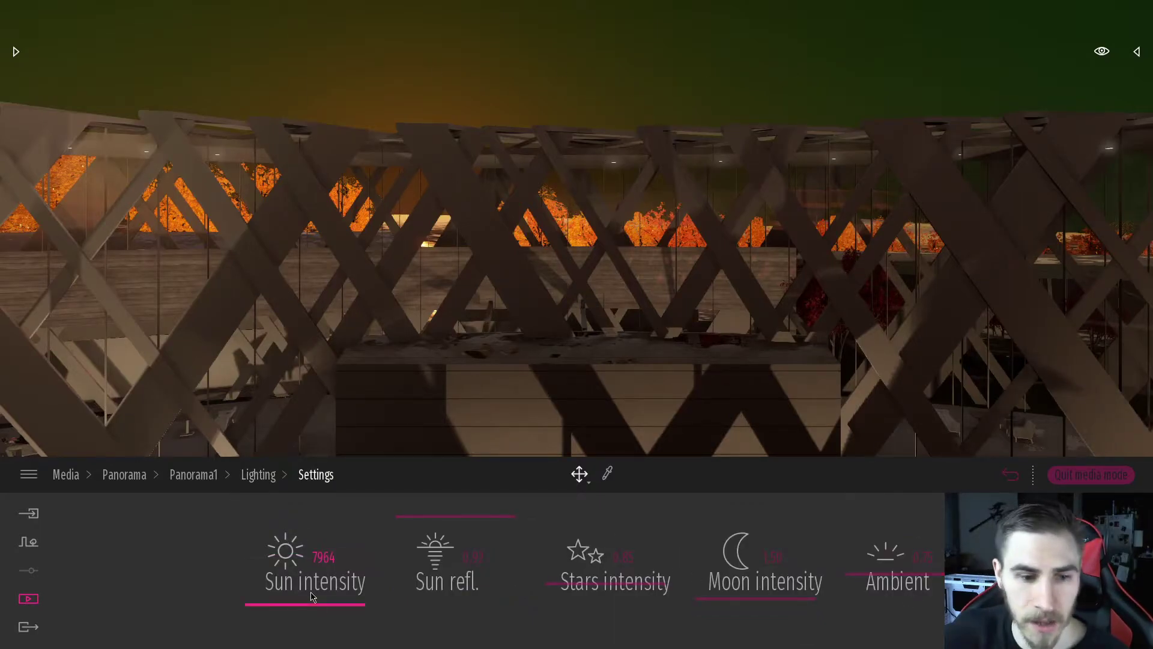
pyautogui.moveTo(311, 609); pyautogui.dragTo(381, 625)
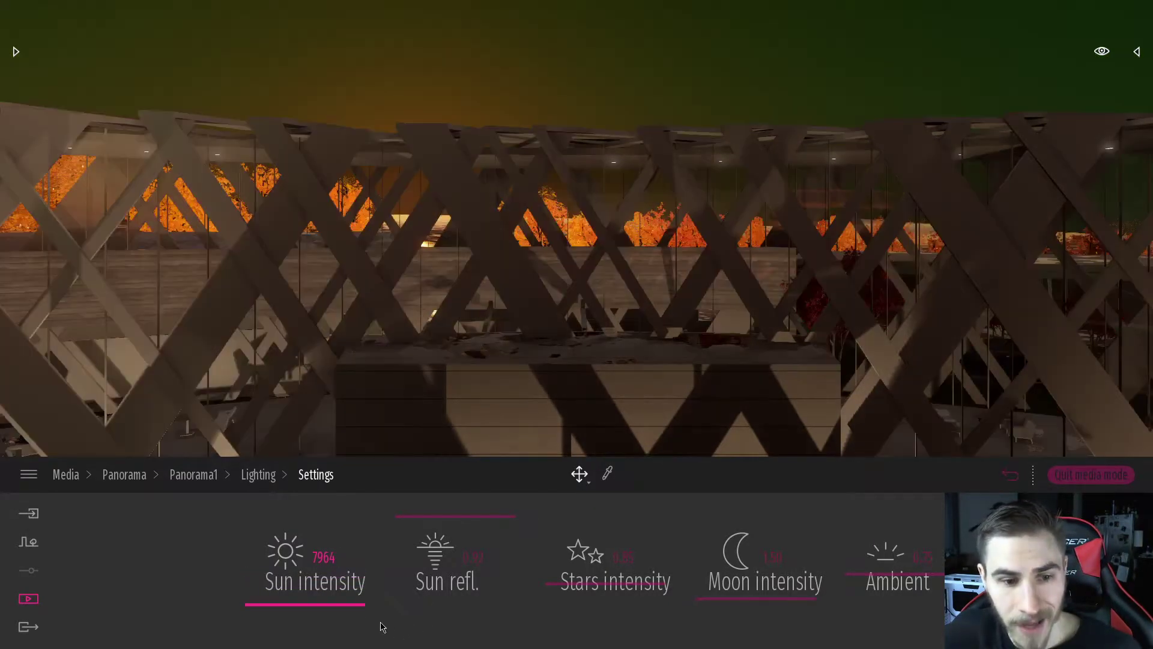
pyautogui.rightClick(380, 625)
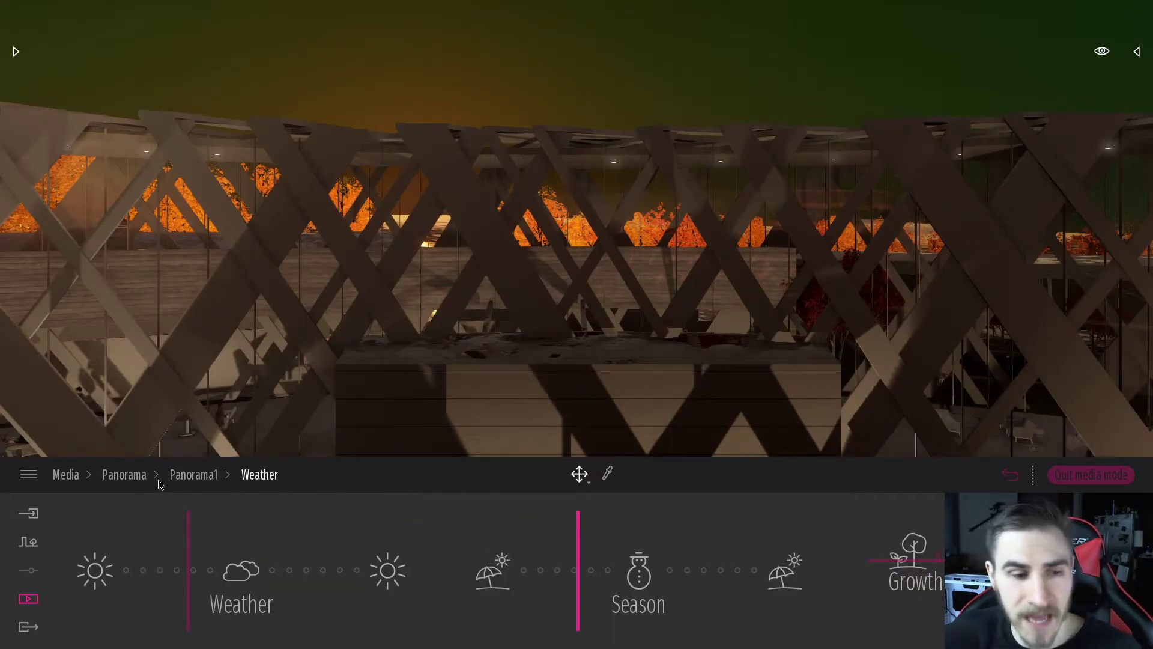
pyautogui.click(193, 474)
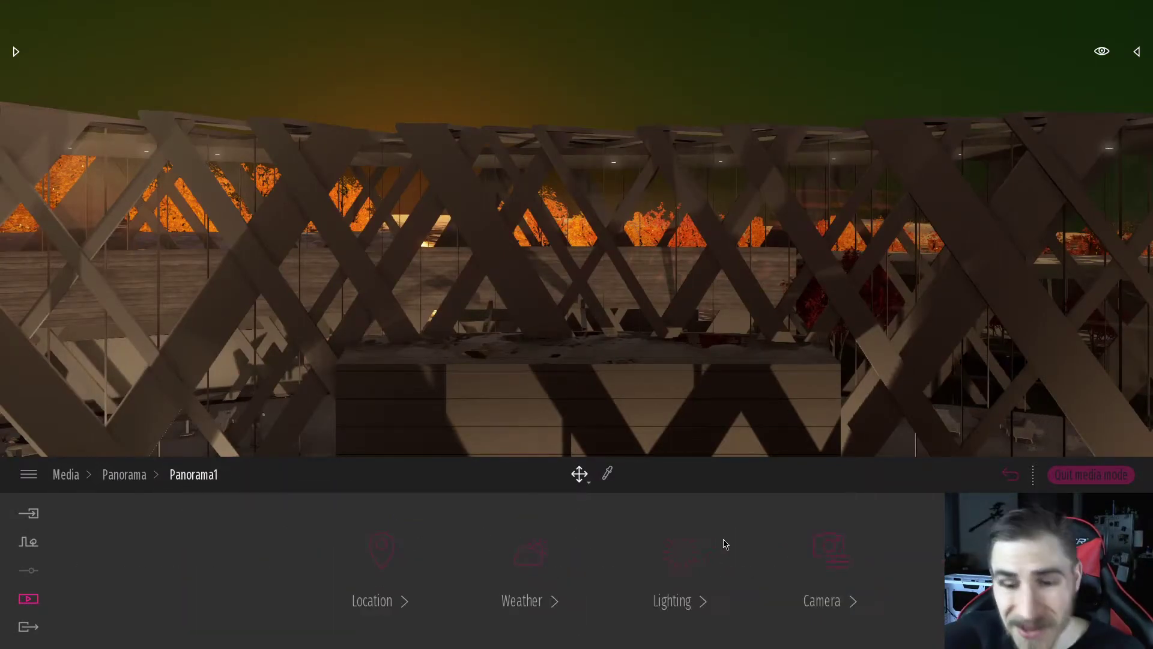
# Set Panorama1's time of day to 03:32 PM in its location settings, trying 12:24 PM for comparison.
pyautogui.click(384, 556)
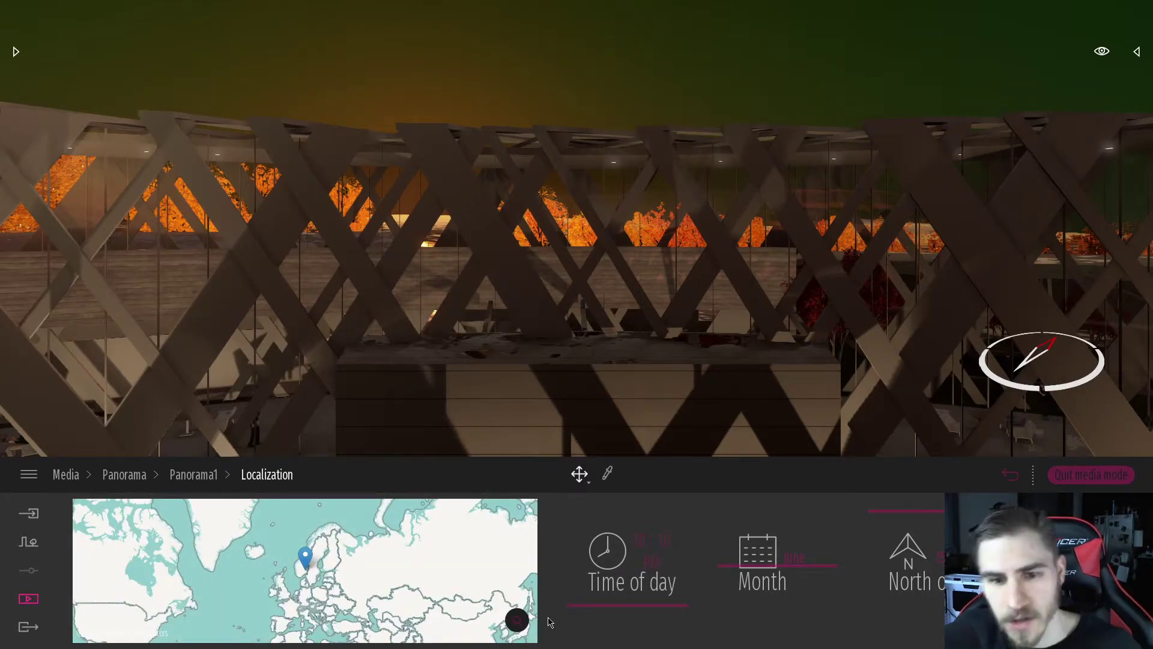
pyautogui.moveTo(622, 571); pyautogui.dragTo(644, 579)
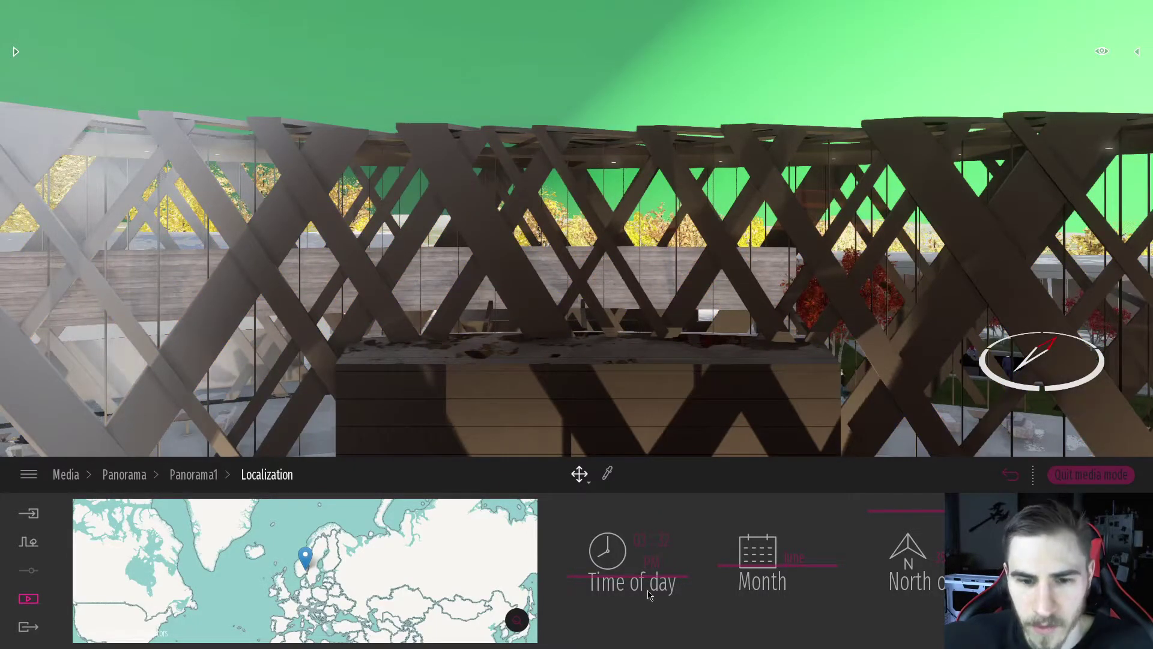
pyautogui.moveTo(628, 577)
pyautogui.scroll(-6, 637, 568)
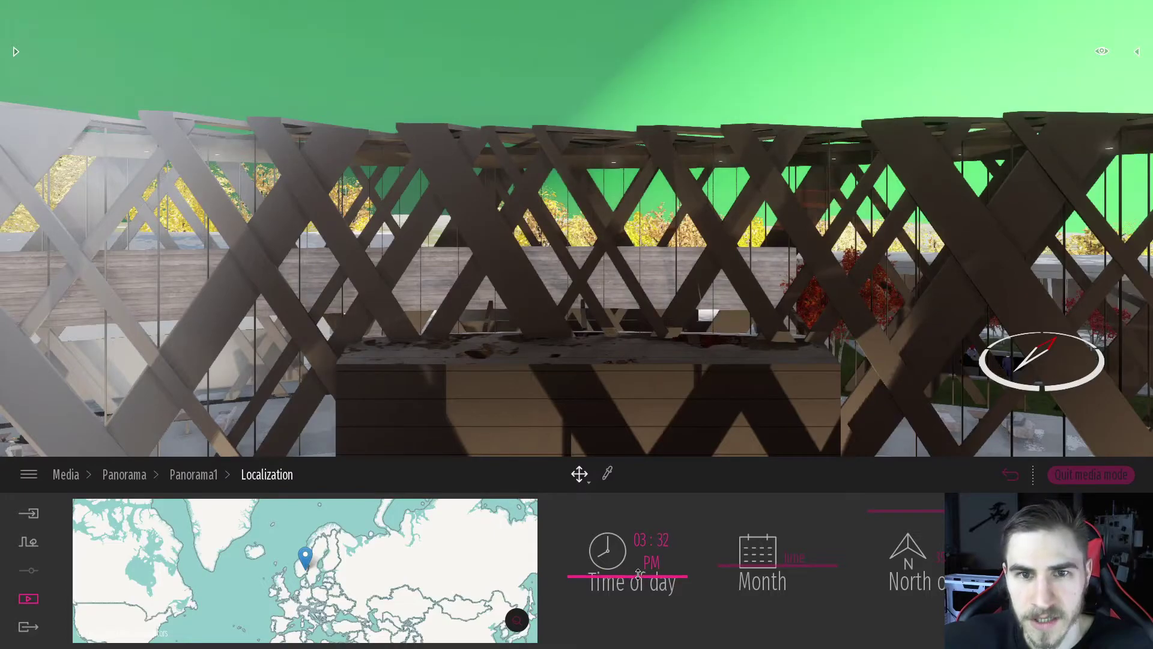
pyautogui.scroll(-10, 643, 562)
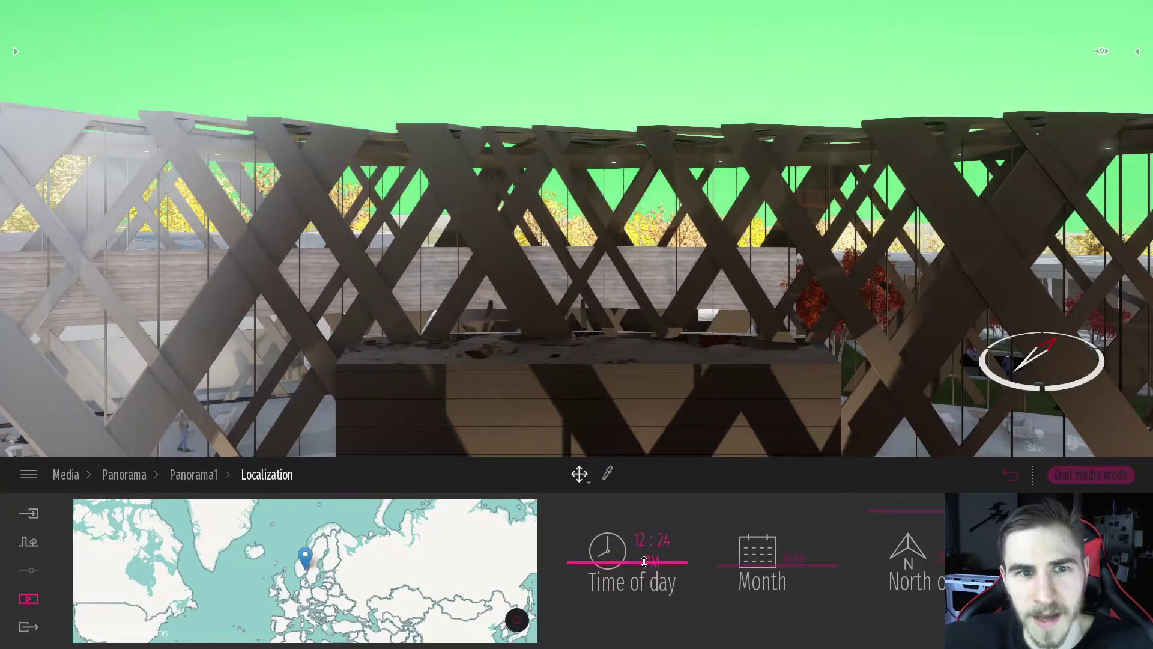
pyautogui.scroll(15, 644, 565)
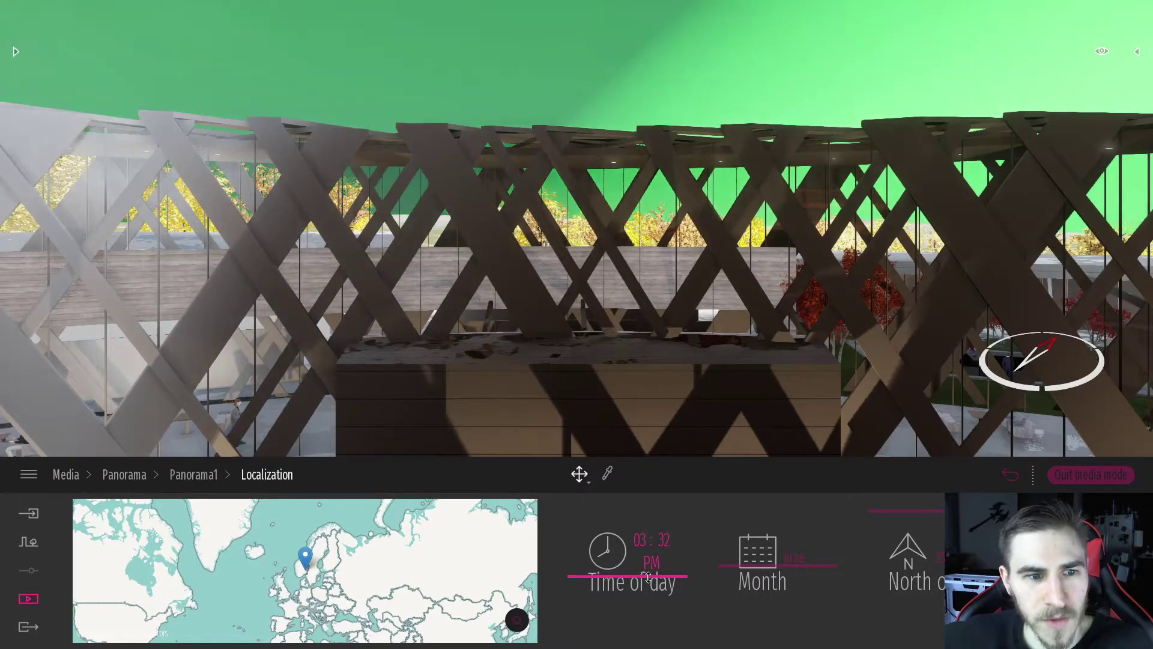
# Move Panorama1's time of day back to 02:10 PM in its location settings.
pyautogui.scroll(-10, 649, 570)
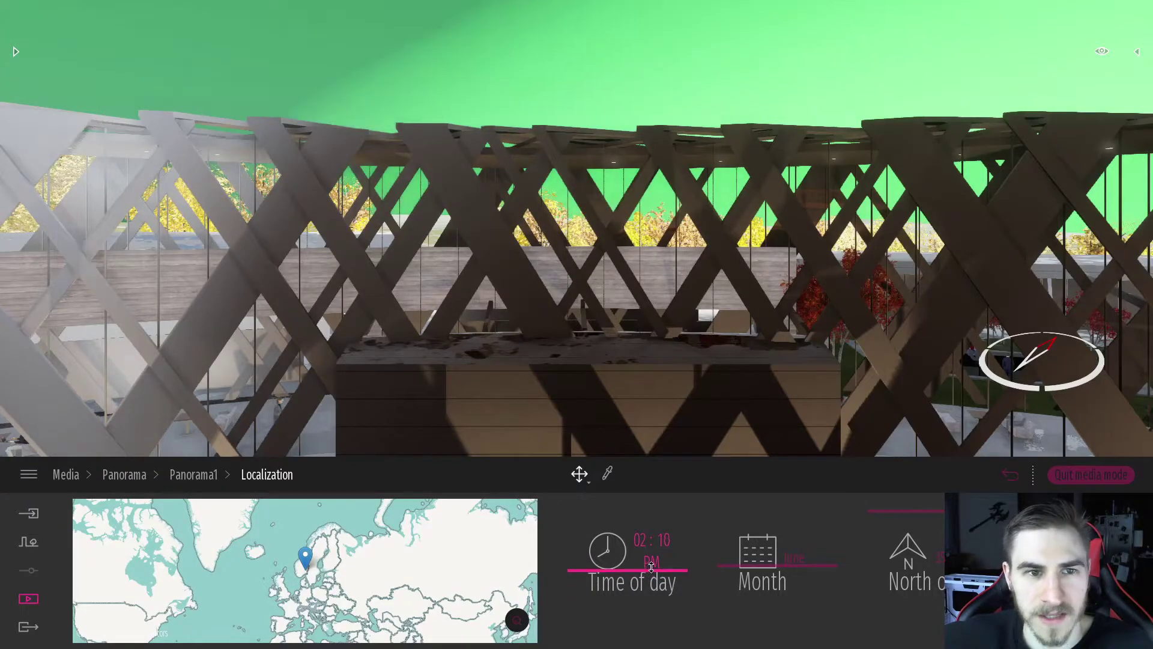
pyautogui.scroll(-5, 653, 564)
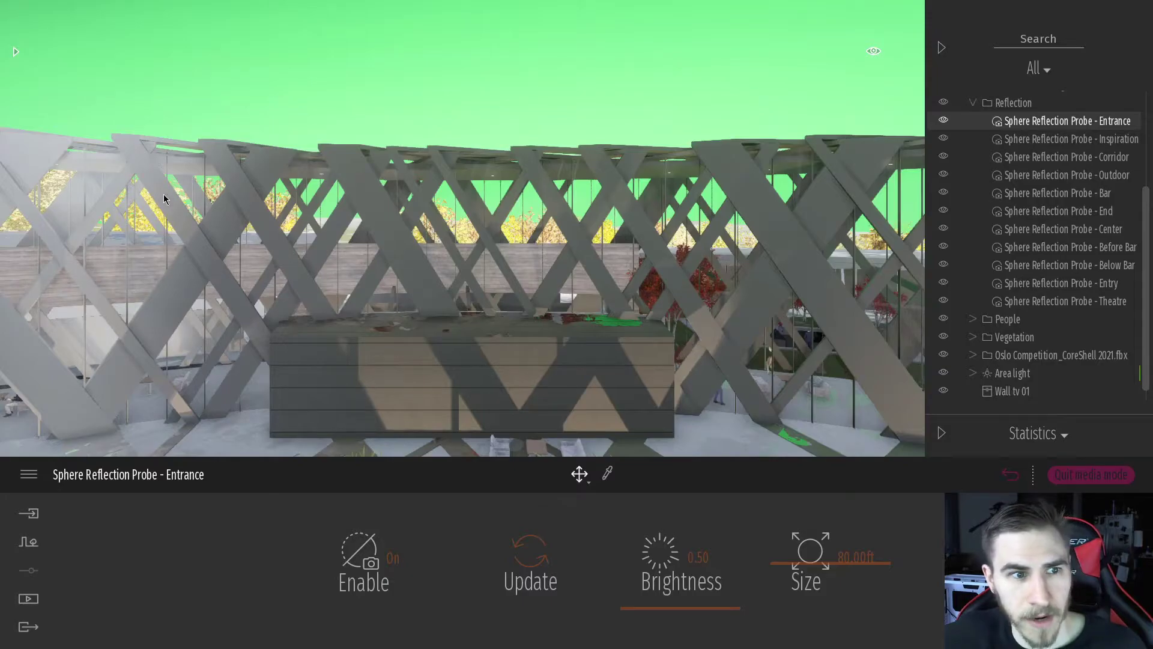
# Select all the sphere reflection probes in the Reflection folder, from Entrance through Theatre.
pyautogui.keyDown('shift'); pyautogui.click(1026, 307); pyautogui.keyUp('shift')
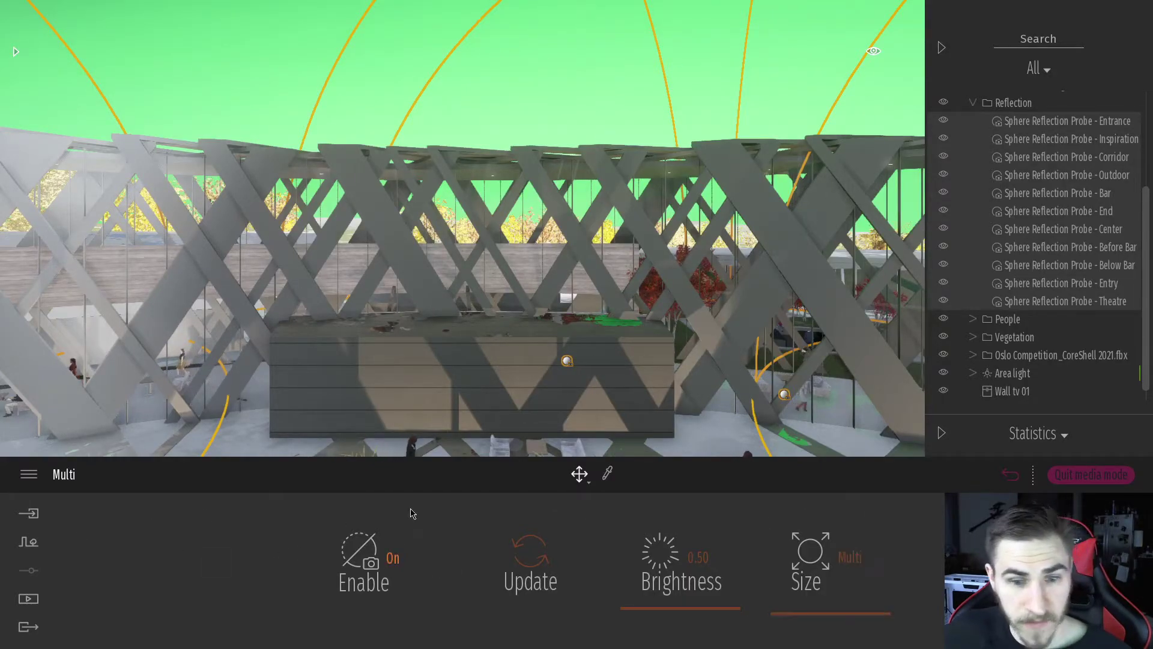
pyautogui.click(711, 413)
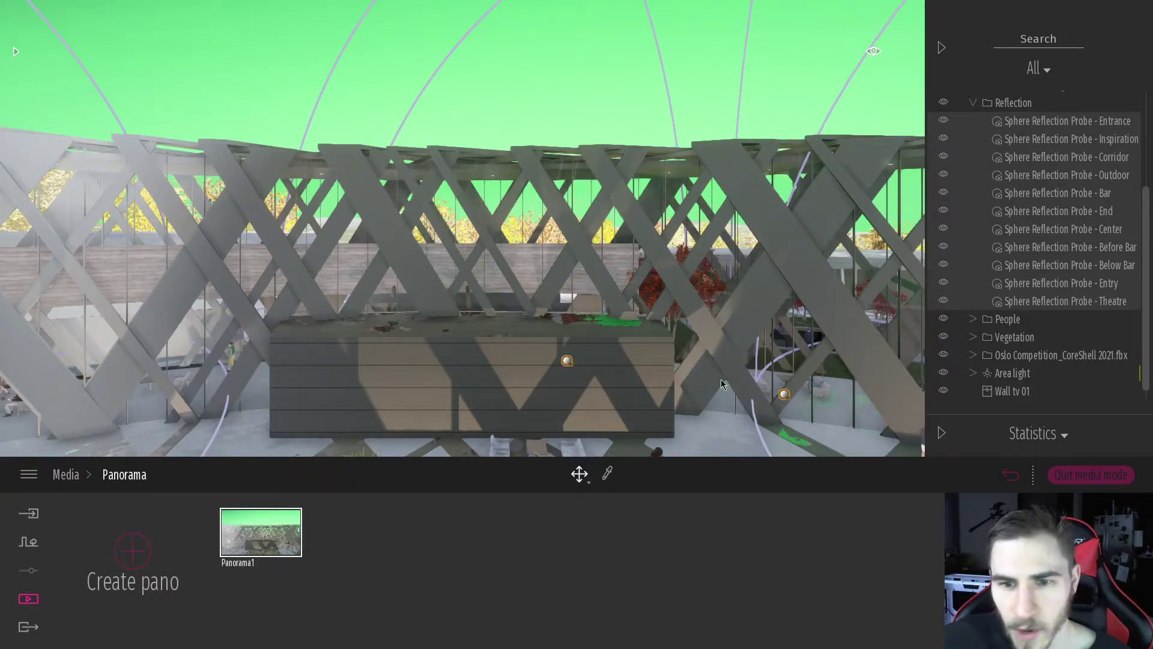
# Reopen Panorama1's lighting settings and lower its exposure and its ambient light.
pyautogui.click(68, 474)
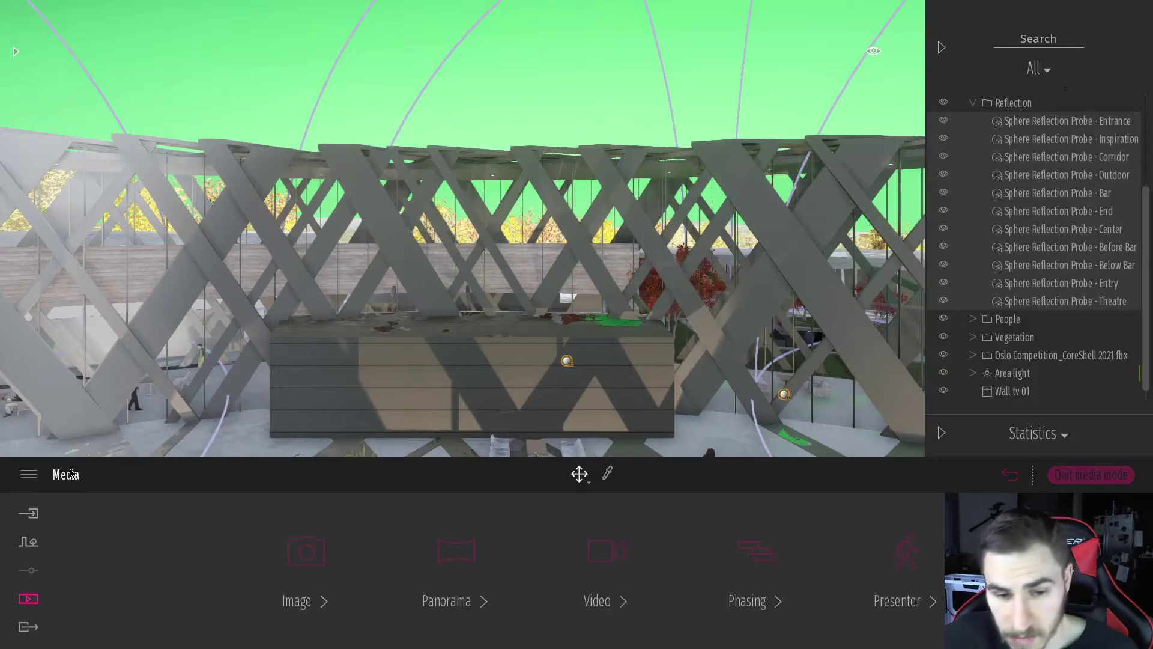
pyautogui.click(455, 556)
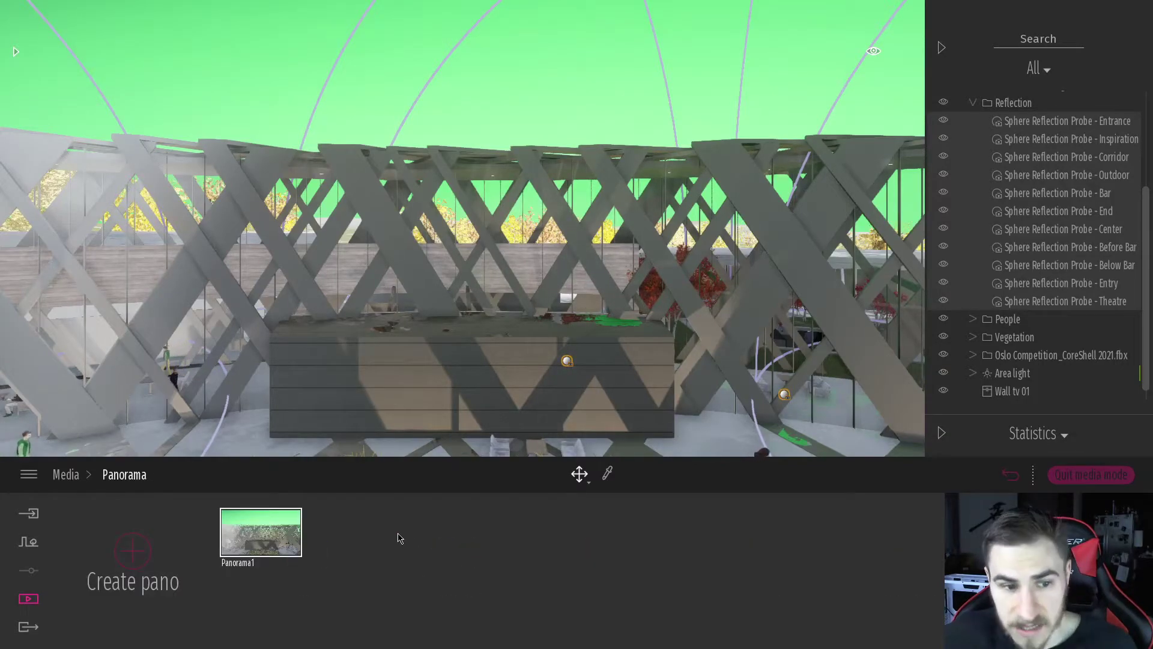
pyautogui.moveTo(294, 528)
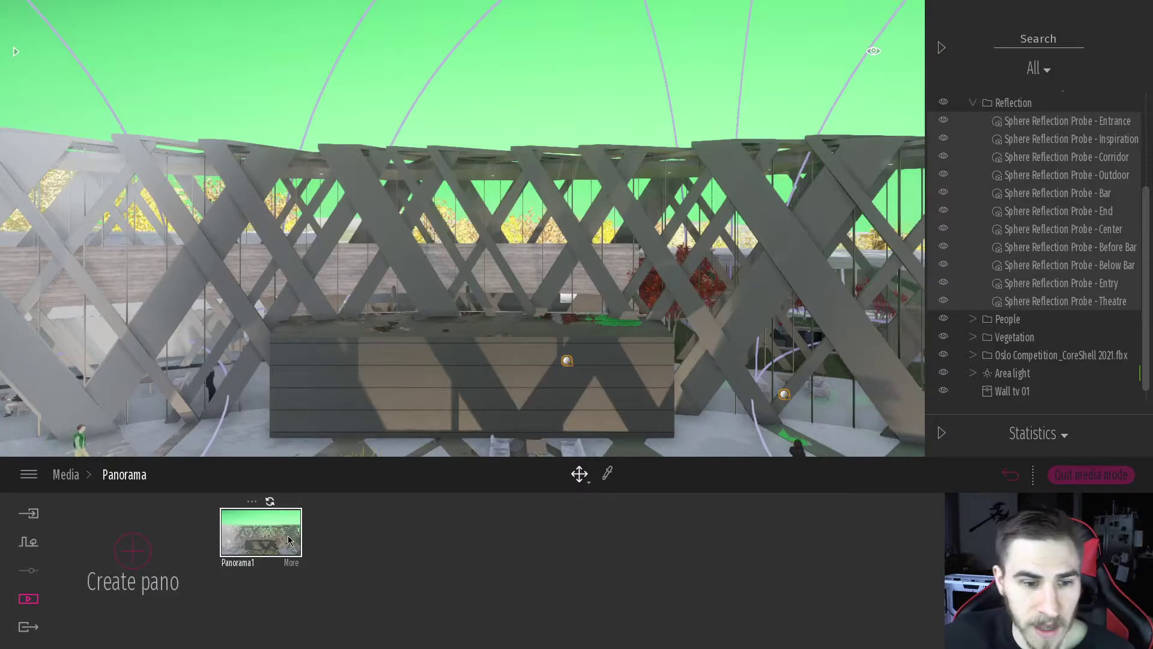
pyautogui.click(291, 563)
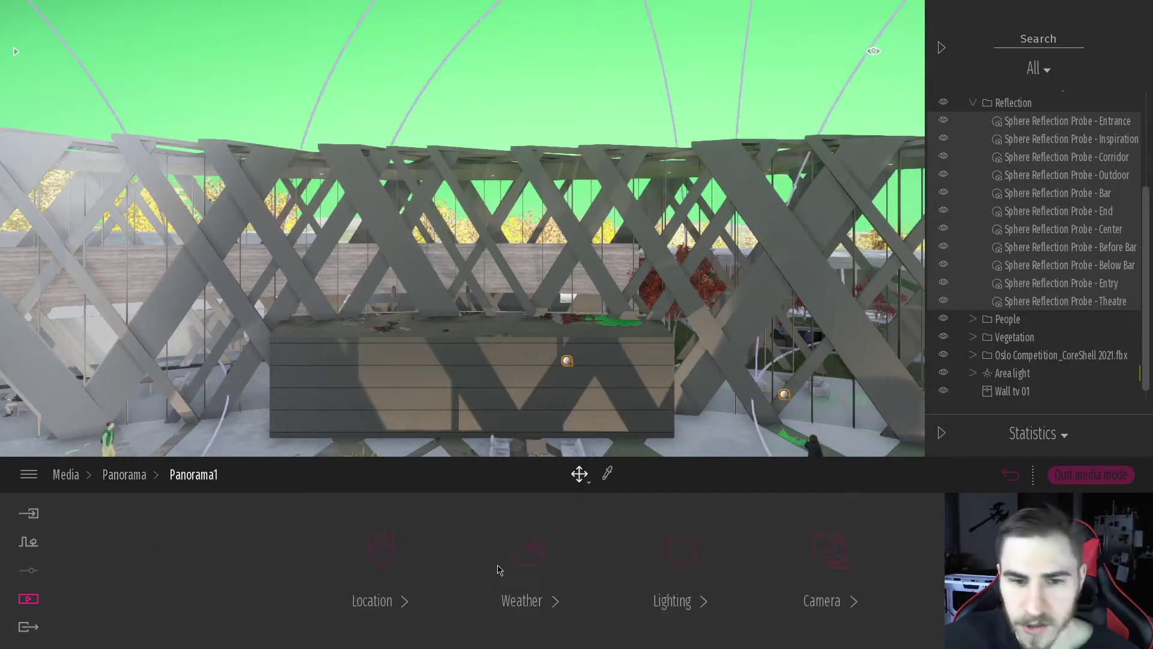
pyautogui.click(683, 563)
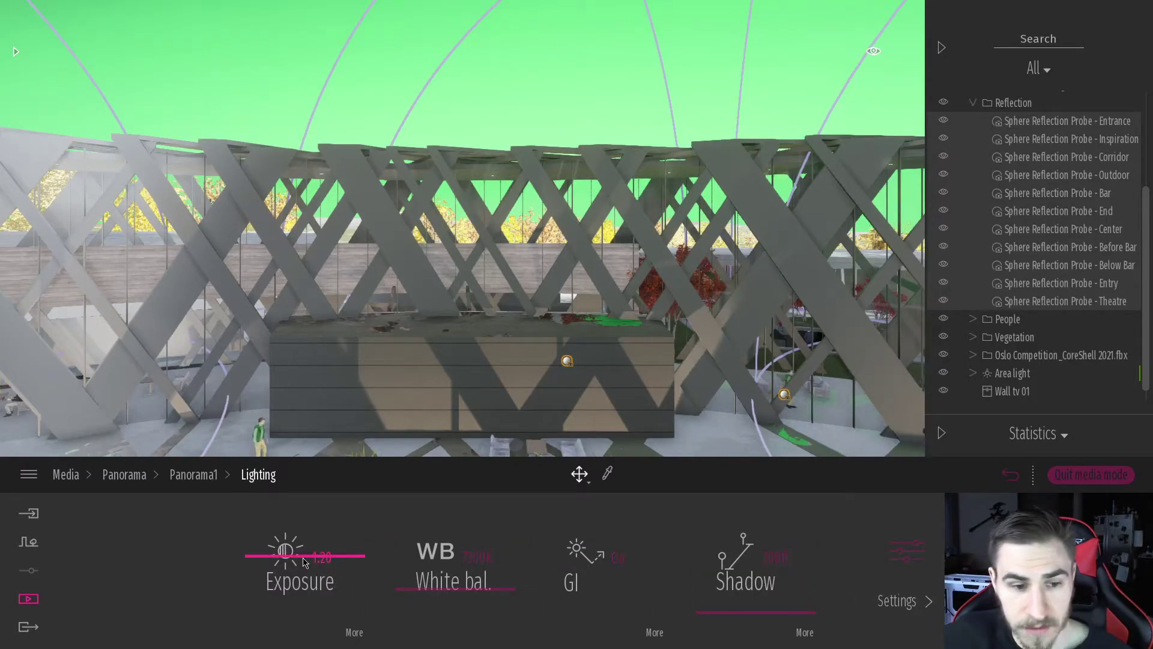
pyautogui.moveTo(289, 558)
pyautogui.mouseDown()
pyautogui.moveTo(287, 572)
pyautogui.moveTo(285, 561)
pyautogui.mouseUp()
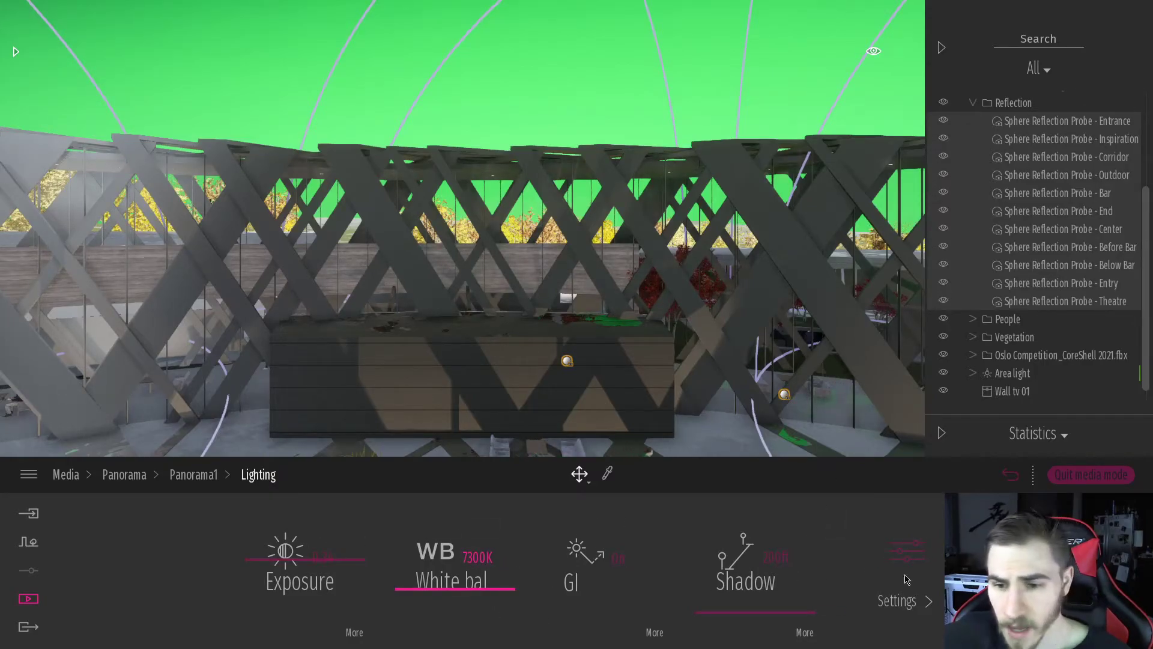
pyautogui.click(901, 594)
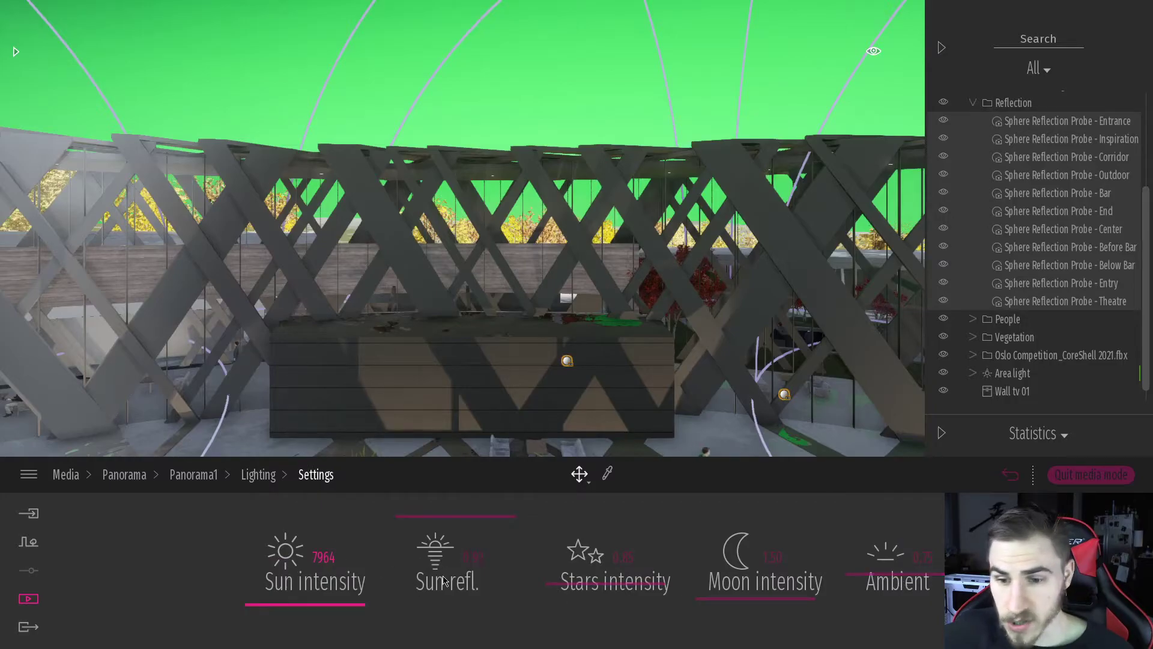
pyautogui.moveTo(910, 577); pyautogui.dragTo(850, 595)
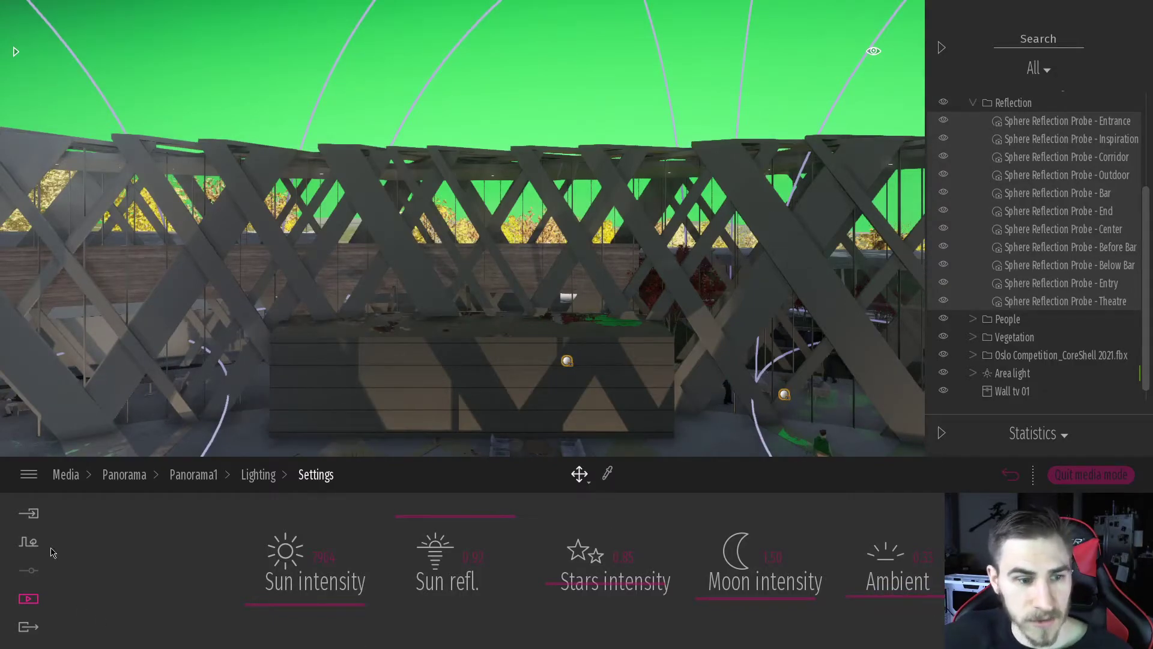
# Export Panorama1 and open the resulting Panorama1.png from the 57_360 Image folder in Photoshop.
pyautogui.click(124, 475)
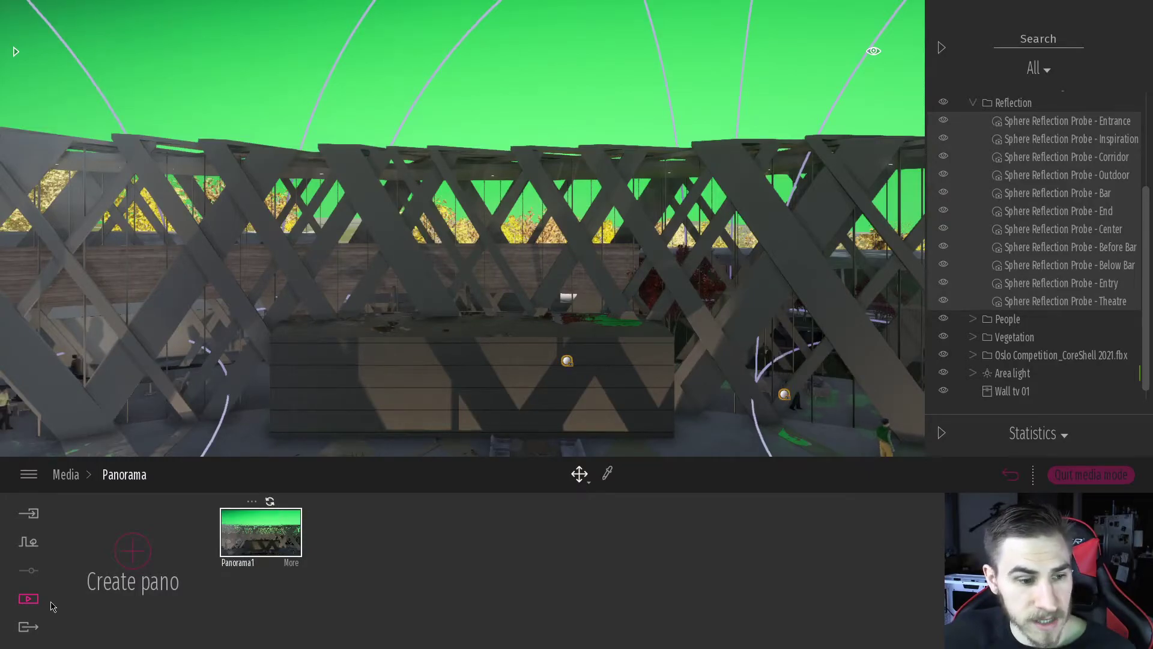
pyautogui.click(28, 627)
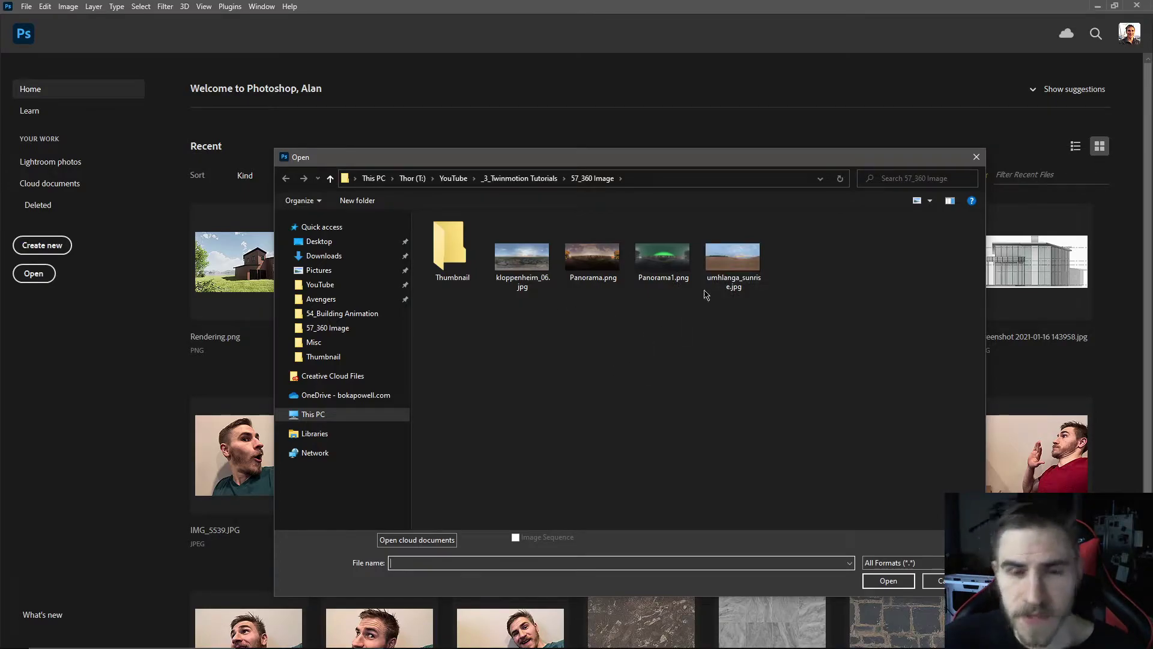
pyautogui.doubleClick(664, 266)
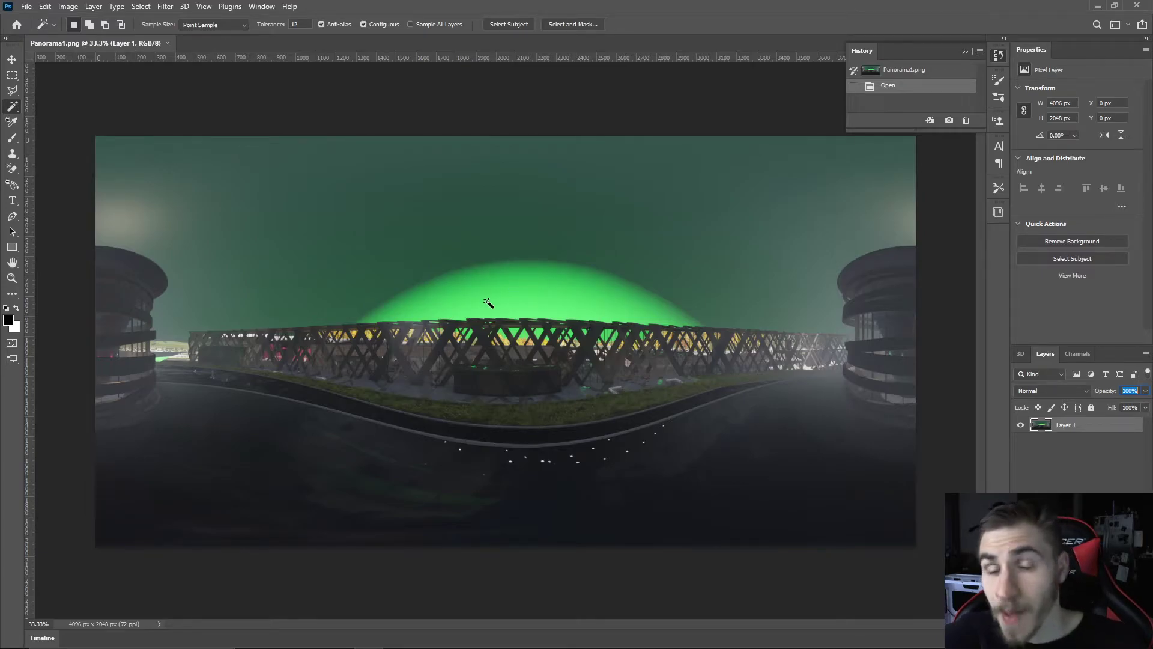
# Try to select the dark green sky and bright green dome of Panorama1.png with the Magic Wand at tolerance 12.
pyautogui.click(691, 232)
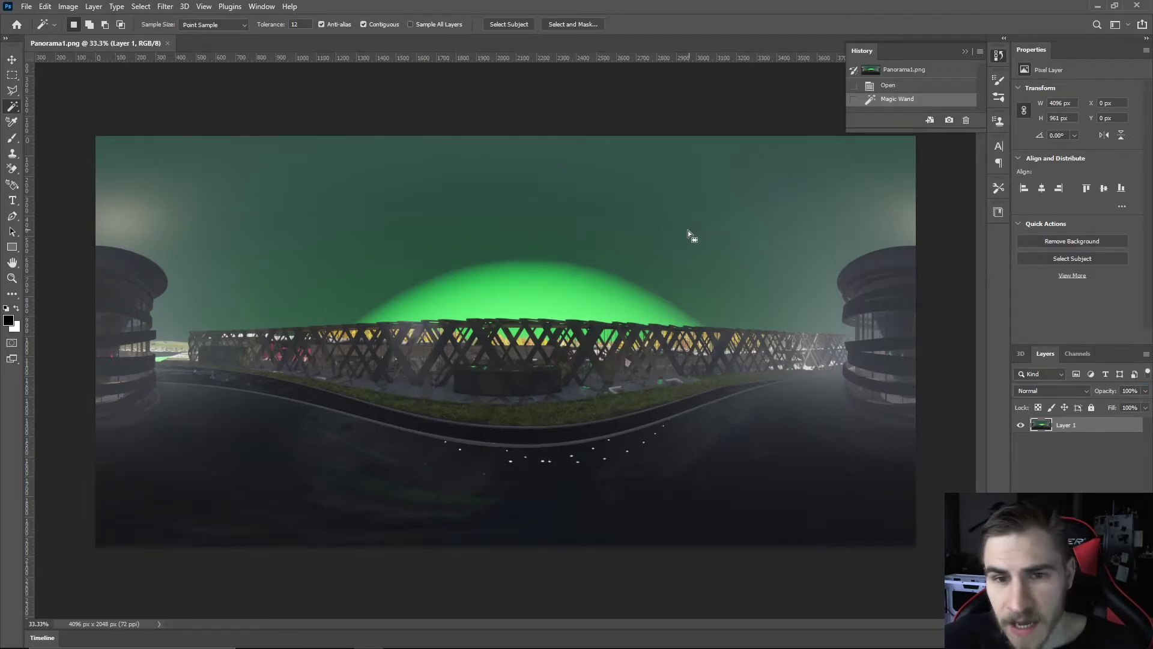
pyautogui.keyDown('shift'); pyautogui.click(544, 289); pyautogui.keyUp('shift')
pyautogui.keyDown('shift'); pyautogui.click(458, 271); pyautogui.keyUp('shift')
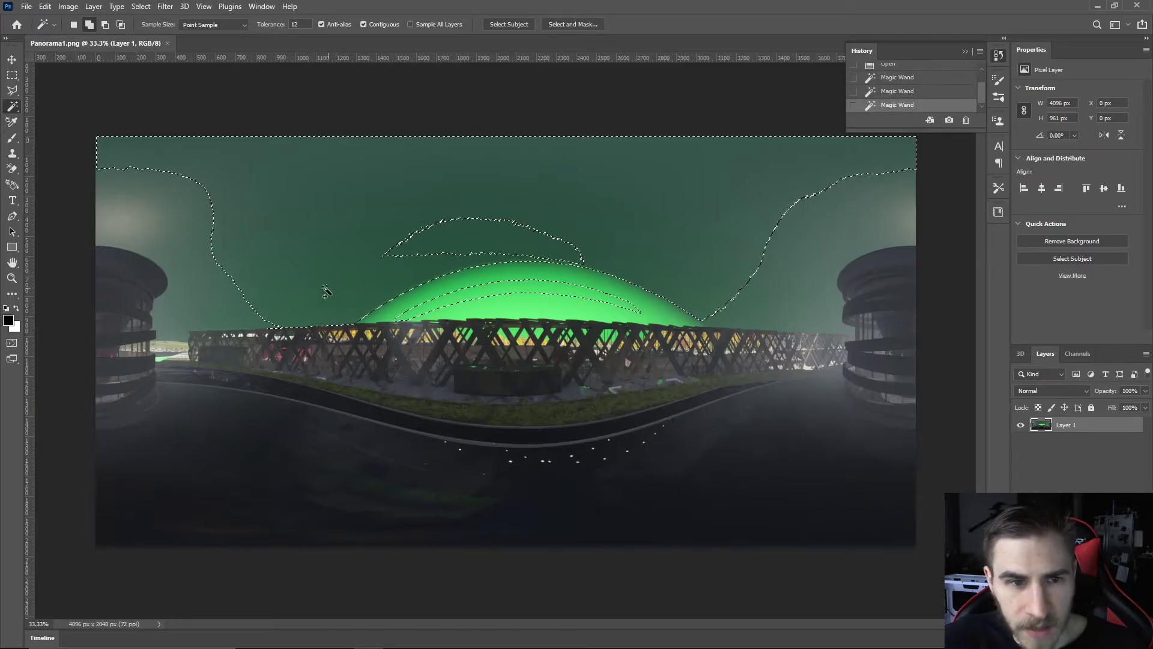
pyautogui.keyDown('shift'); pyautogui.click(186, 319); pyautogui.keyUp('shift')
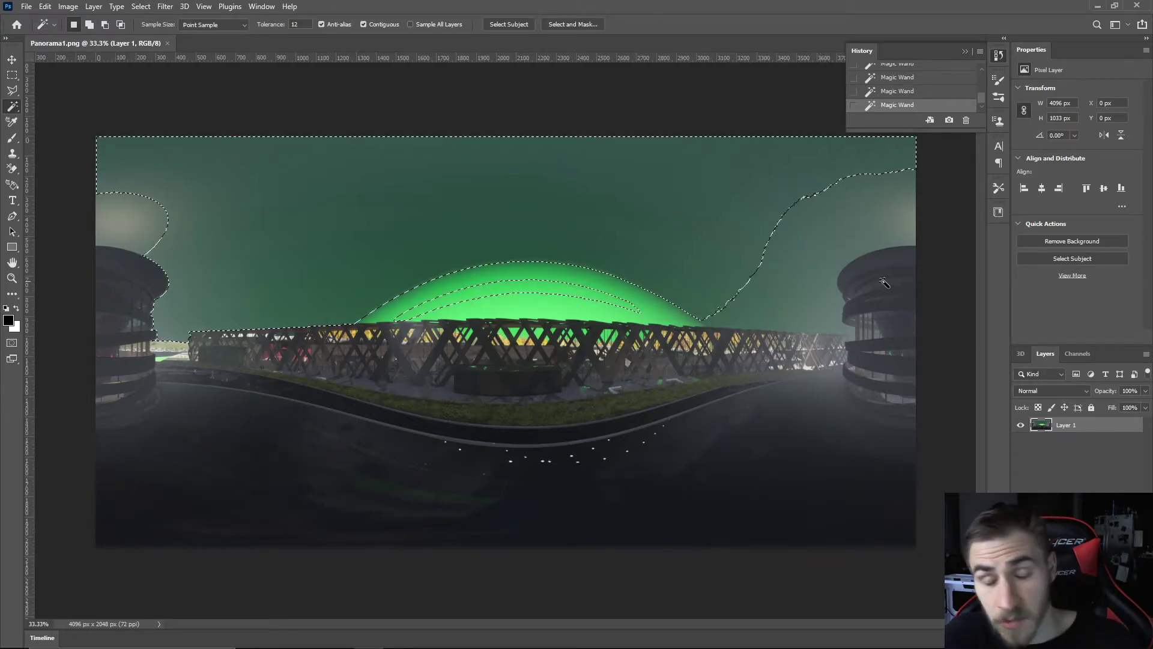
# Try selecting a bright green band of the dome with the Magic Wand and extending it with Similar.
pyautogui.click(559, 309)
pyautogui.rightClick(567, 304)
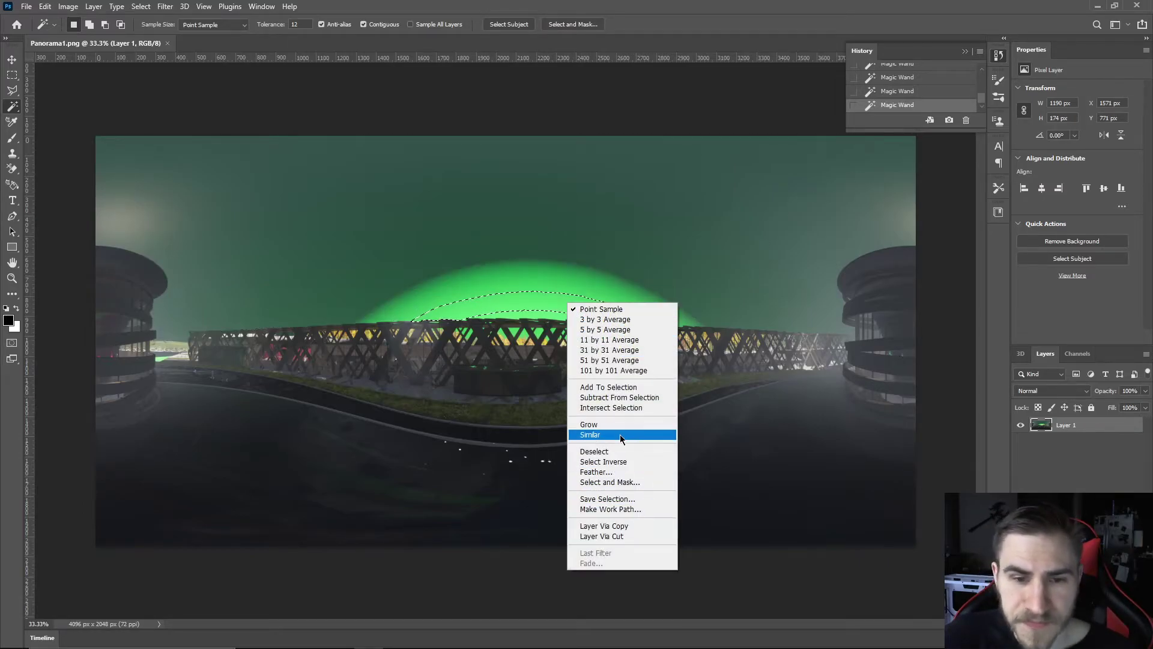
pyautogui.click(589, 434)
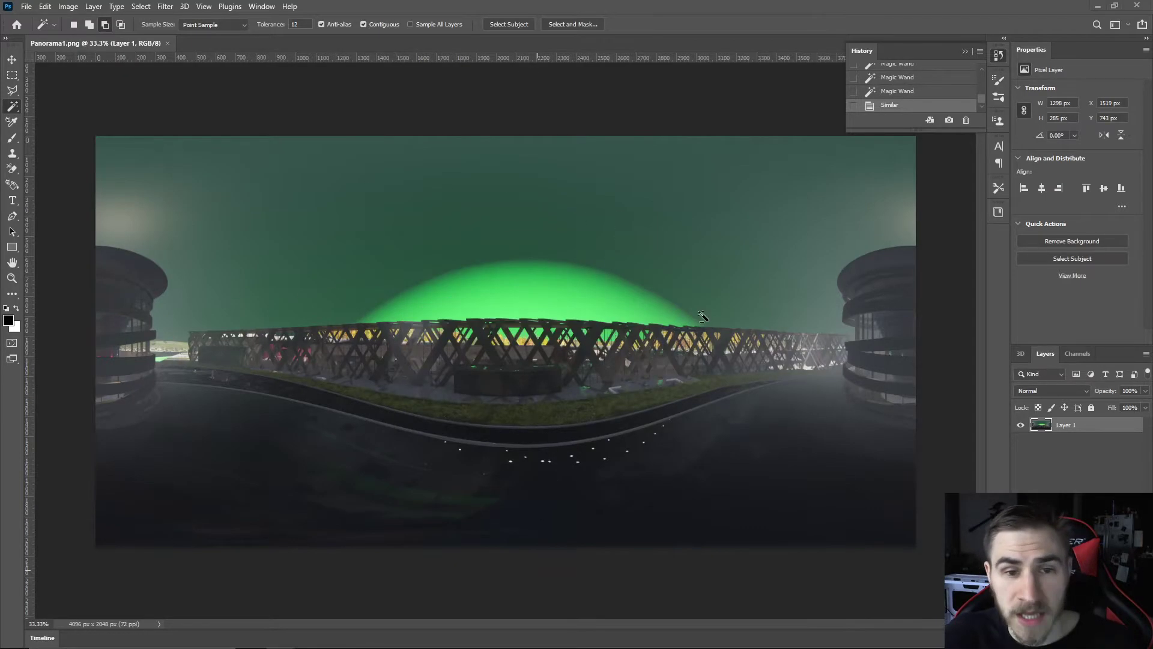
# Switch back to Twinmotion, adjust Panorama1's shadow setting and set its white balance to 7300K.
pyautogui.click(421, 635)
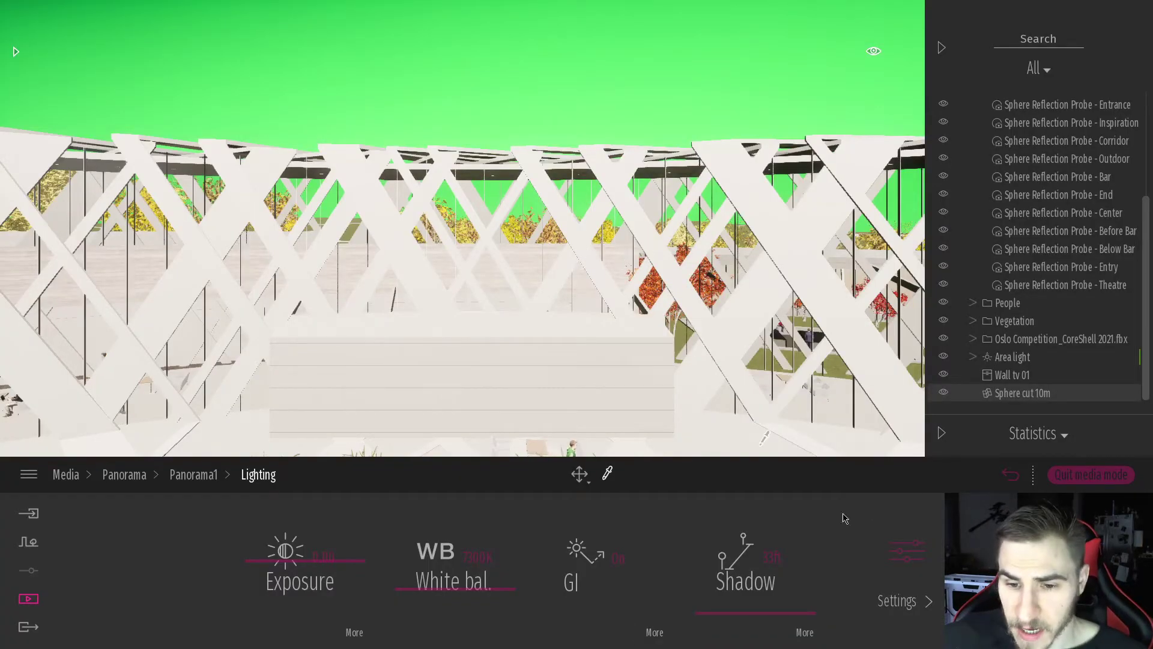
pyautogui.moveTo(775, 578); pyautogui.dragTo(773, 644)
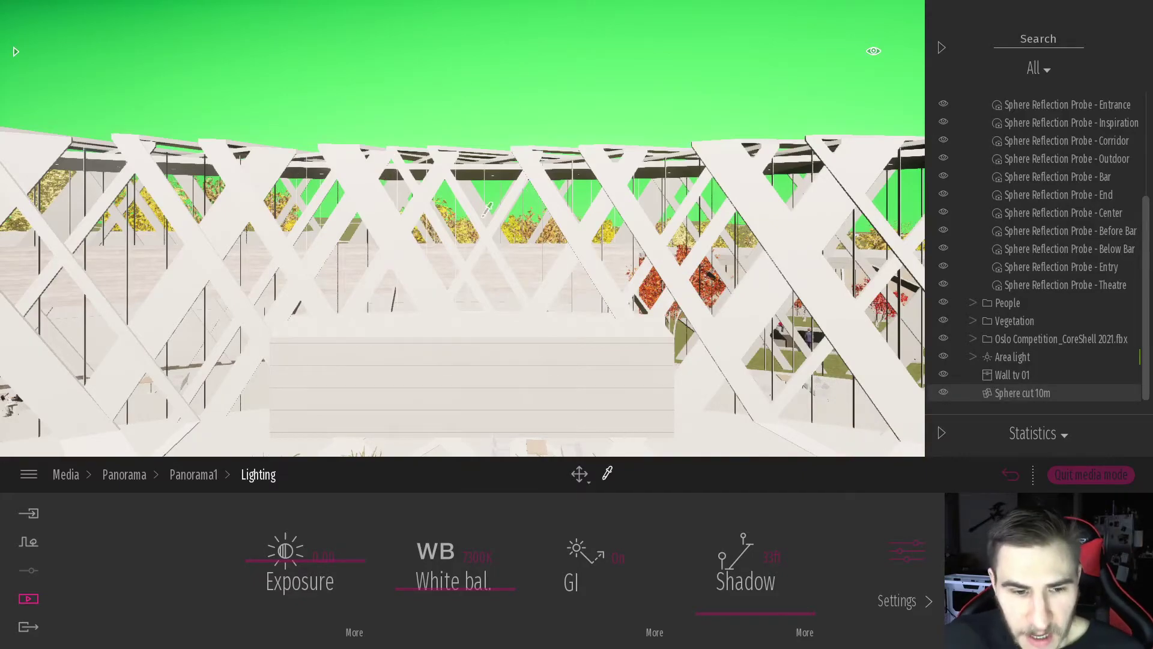
pyautogui.moveTo(435, 589); pyautogui.dragTo(481, 574)
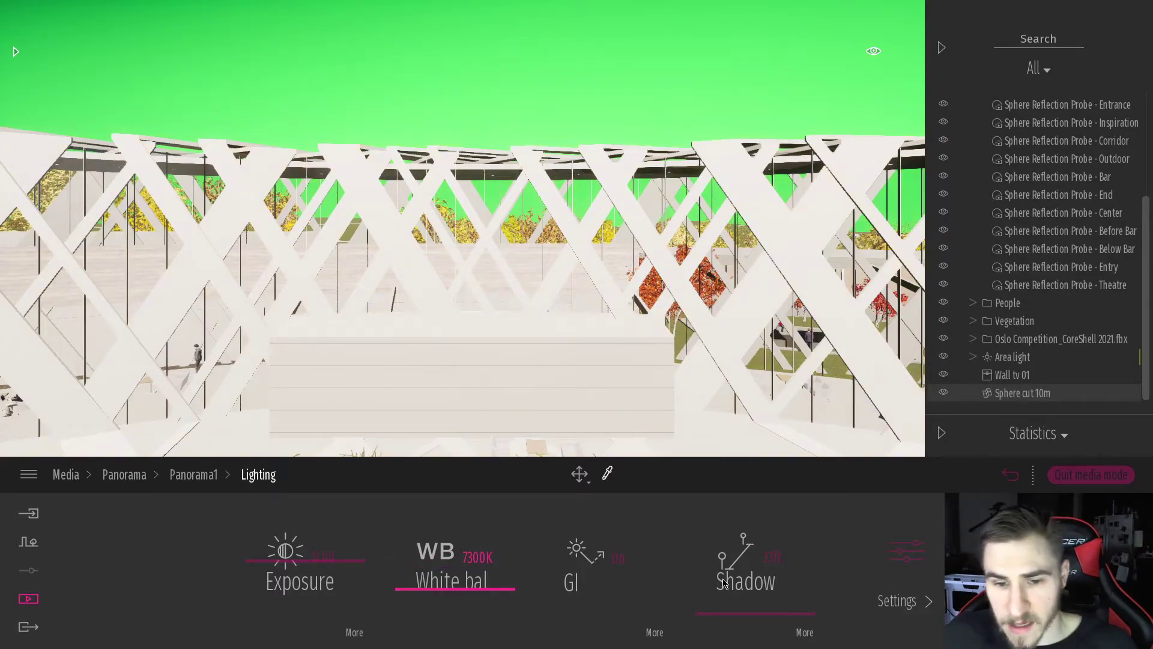
# Set Panorama1's weather to clear sun and its season to winter, and check the weather effects.
pyautogui.click(140, 475)
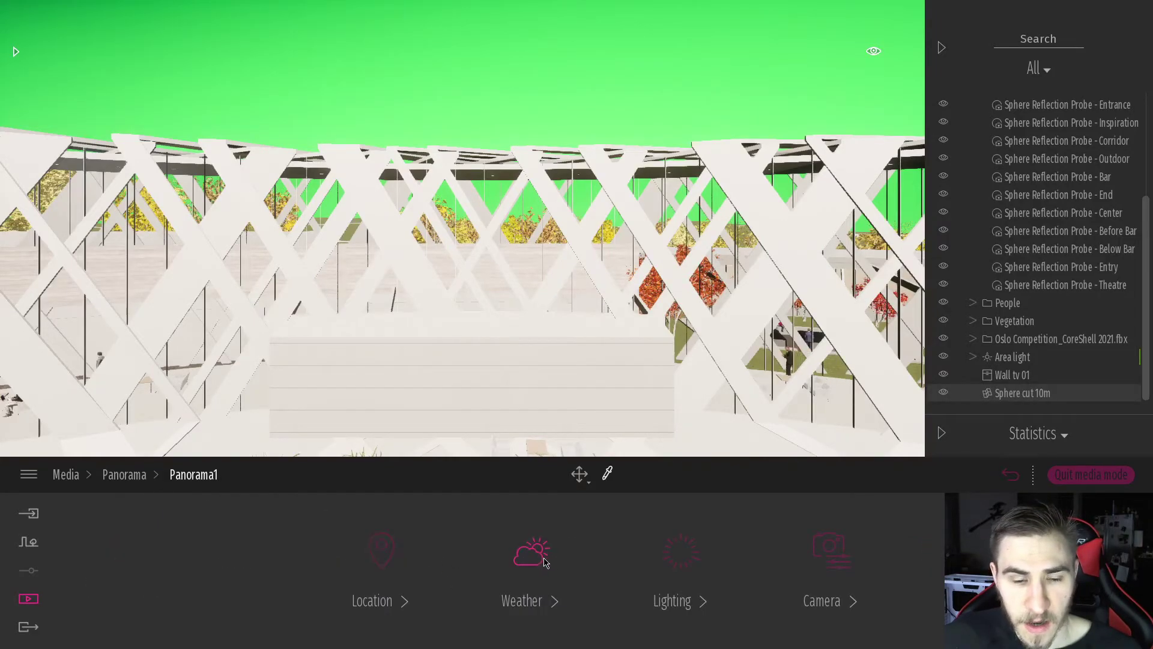
pyautogui.click(539, 560)
pyautogui.moveTo(95, 577)
pyautogui.mouseDown()
pyautogui.moveTo(251, 574)
pyautogui.moveTo(73, 577)
pyautogui.mouseUp()
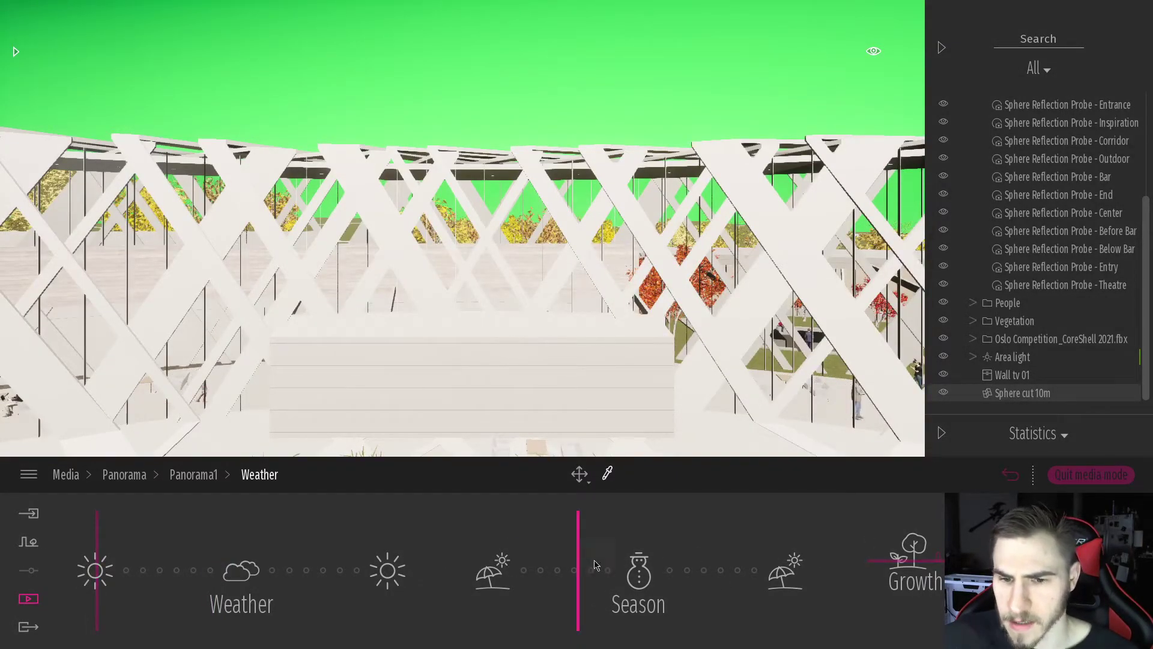
pyautogui.moveTo(656, 563)
pyautogui.mouseDown()
pyautogui.moveTo(704, 564)
pyautogui.moveTo(656, 563)
pyautogui.mouseUp()
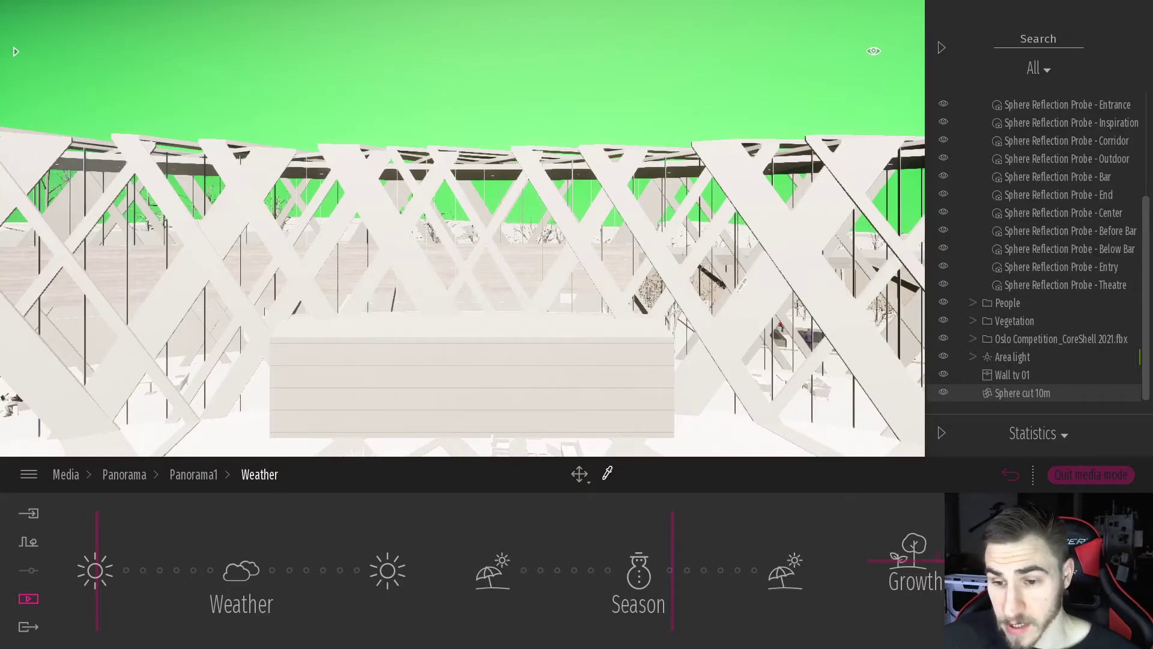
pyautogui.click(997, 600)
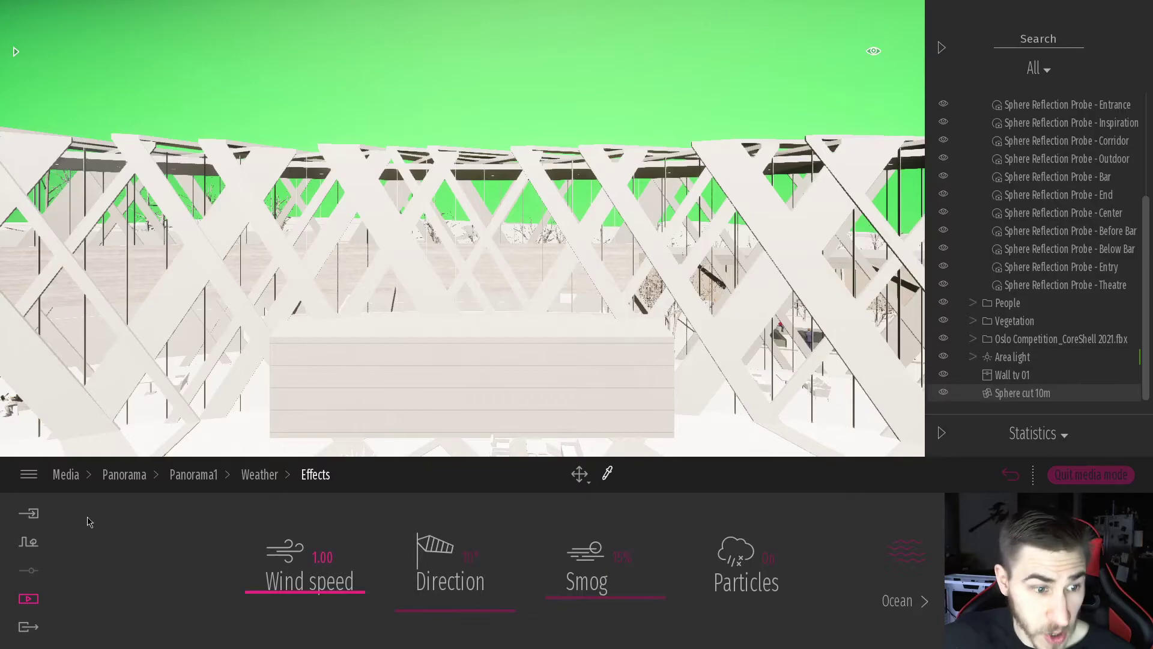
pyautogui.click(67, 475)
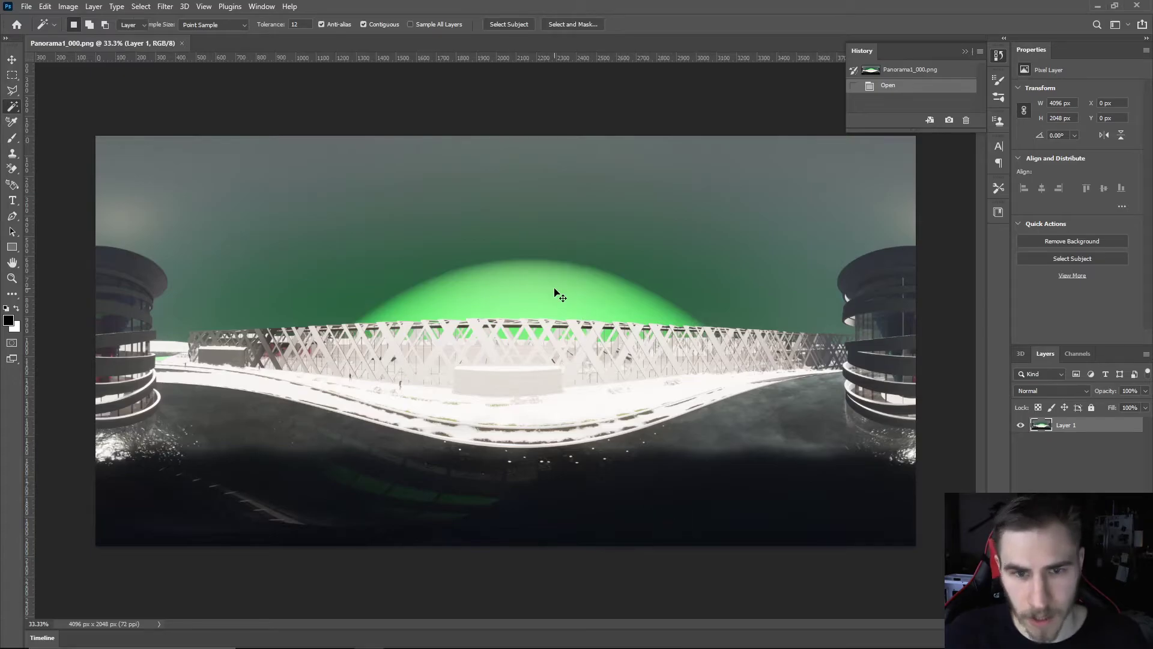
# Select the grey sky of Panorama1_000.png with the Magic Wand, adding the lighter patches at both edges.
pyautogui.press('v')
pyautogui.press('w')
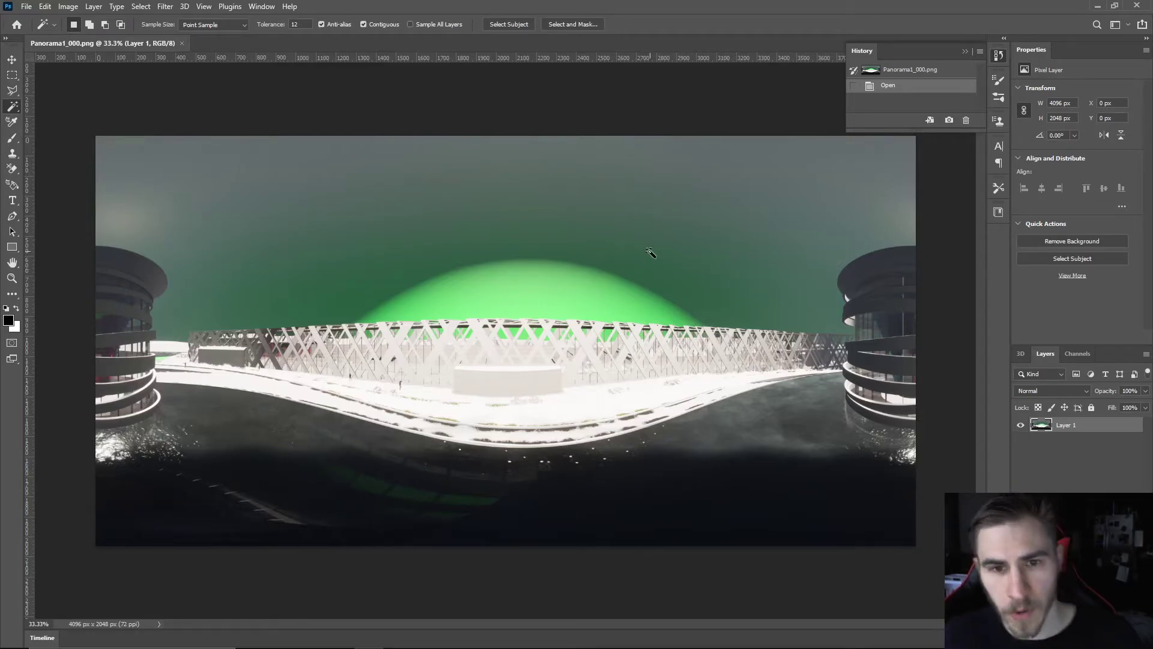
pyautogui.click(282, 219)
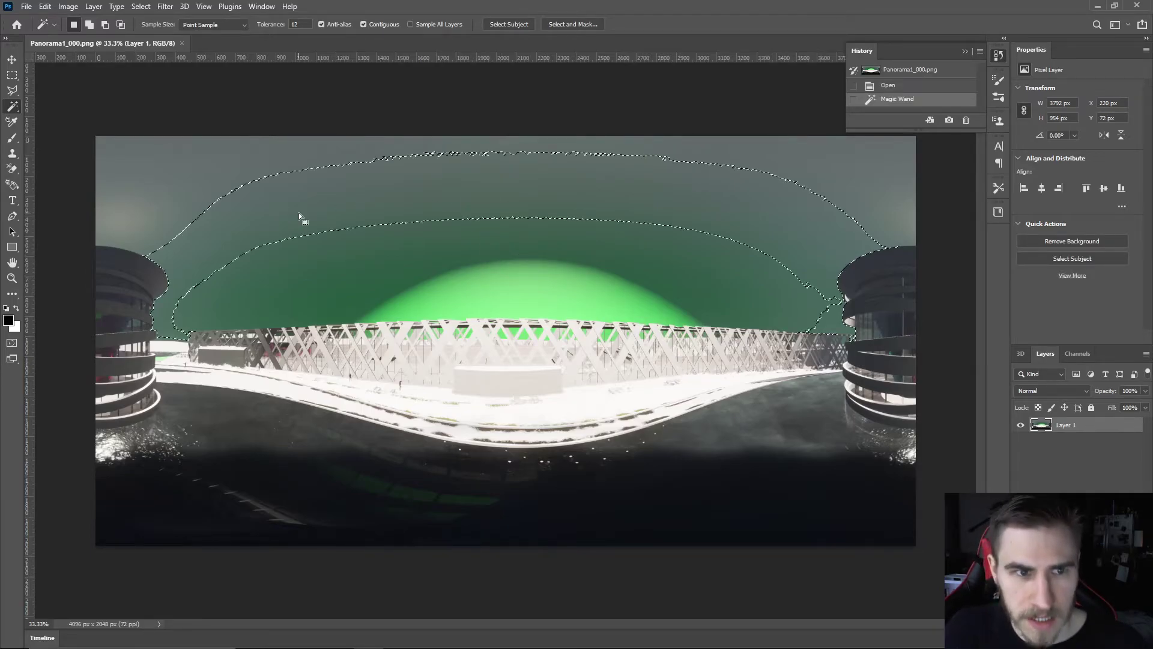
pyautogui.keyDown('shift'); pyautogui.click(850, 234); pyautogui.keyUp('shift')
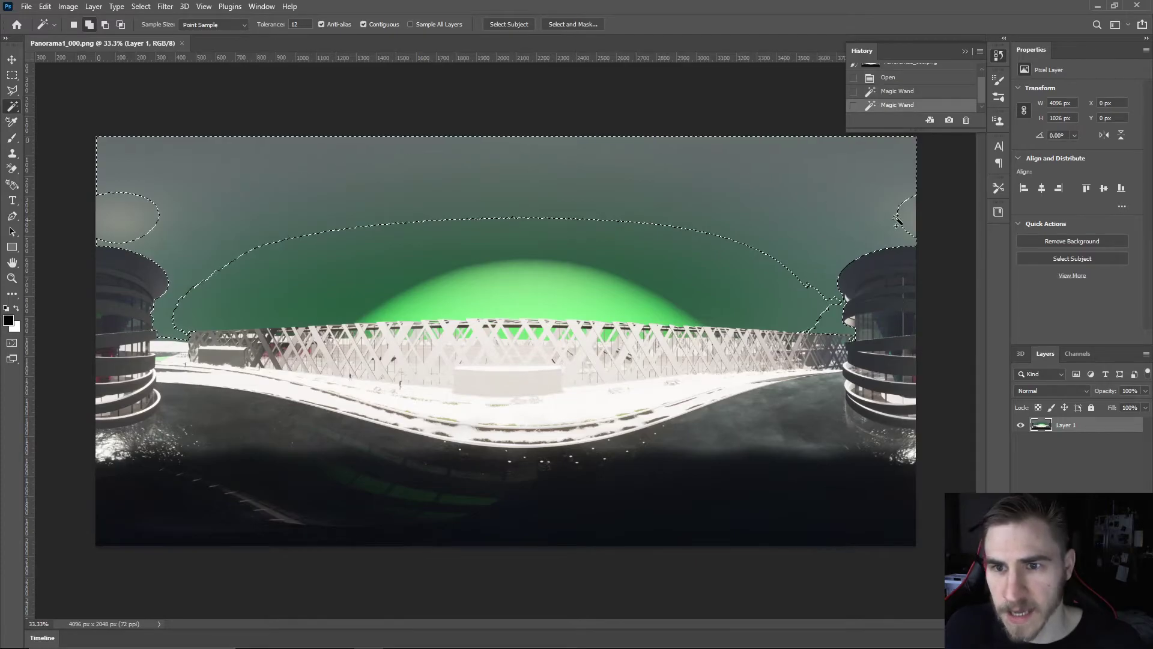
pyautogui.keyDown('shift'); pyautogui.click(897, 222); pyautogui.keyUp('shift')
pyautogui.keyDown('shift'); pyautogui.click(142, 223); pyautogui.keyUp('shift')
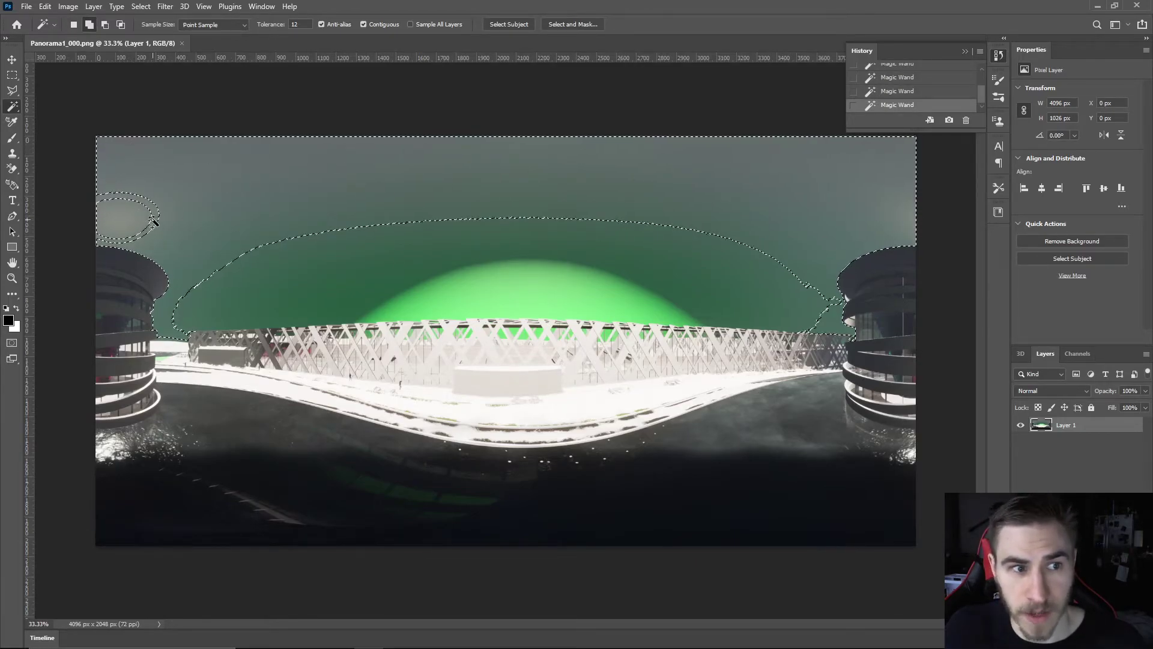
# Add the dark green sky band and the bright green dome areas to the Magic Wand selection.
pyautogui.keyDown('shift'); pyautogui.click(239, 282); pyautogui.keyUp('shift')
pyautogui.keyDown('shift'); pyautogui.click(526, 295); pyautogui.keyUp('shift')
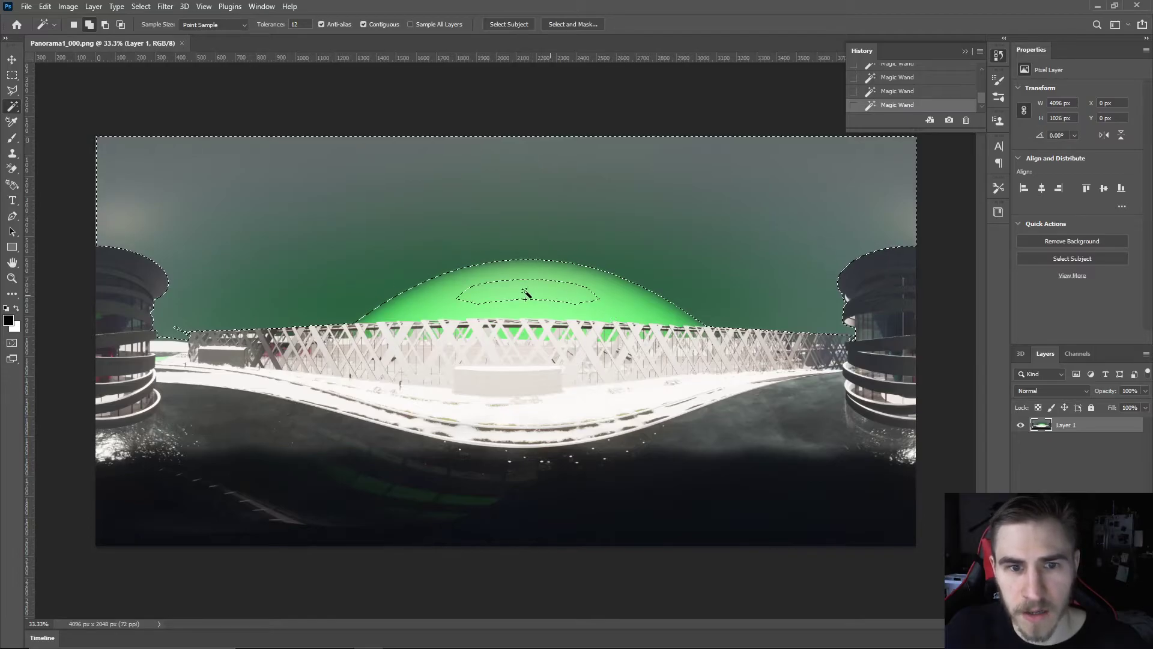
pyautogui.keyDown('shift'); pyautogui.click(447, 299); pyautogui.keyUp('shift')
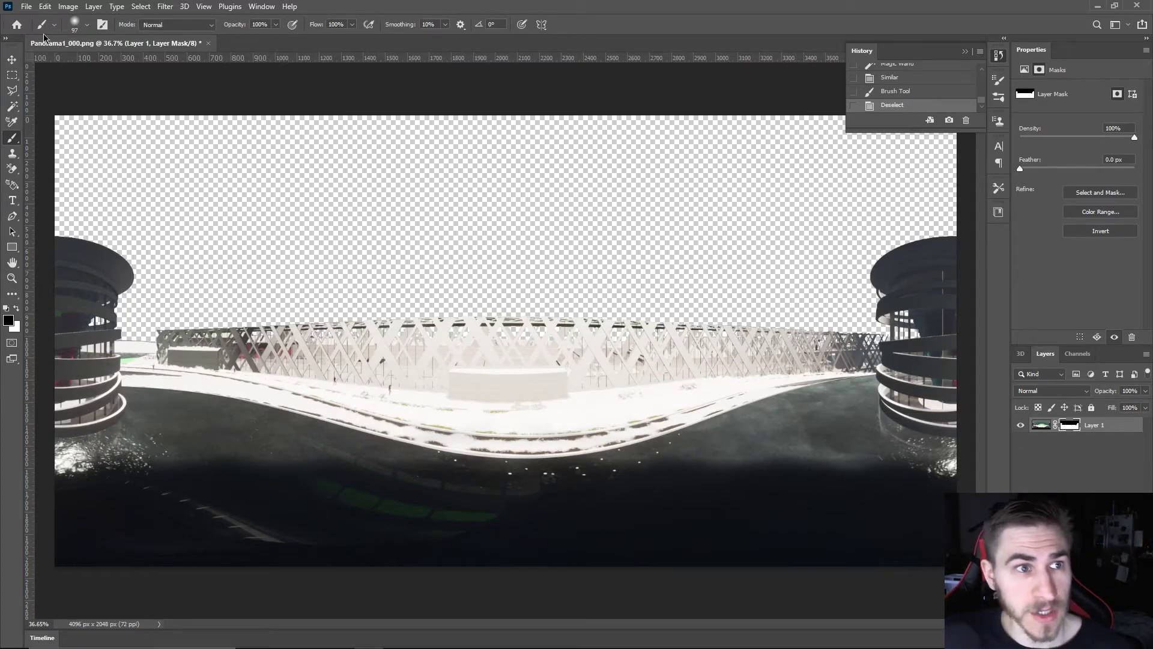
# Place umhlanga_sunrise.jpg as a linked image beneath Layer 1 and shift it up about 25 px.
pyautogui.click(27, 6)
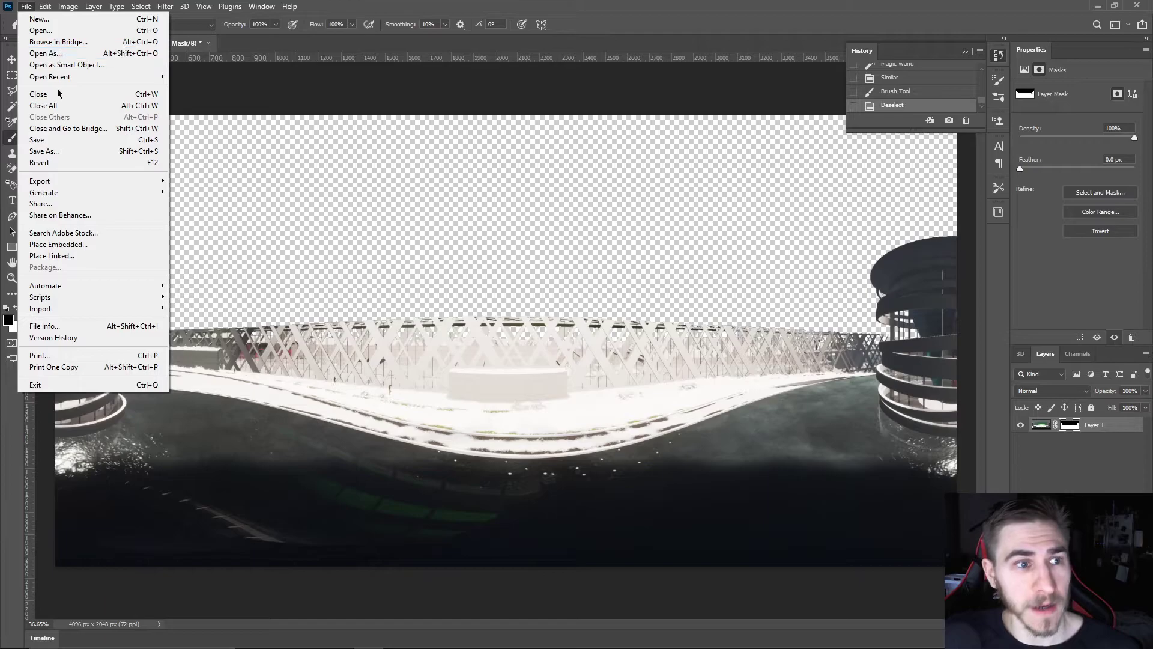
pyautogui.click(66, 257)
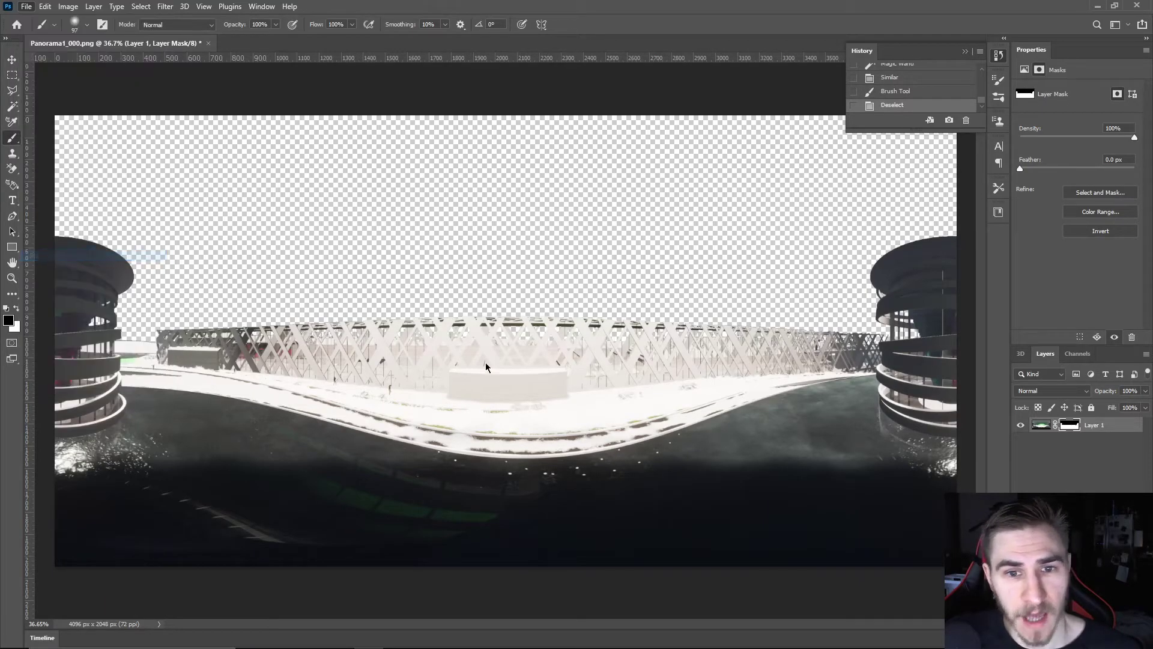
pyautogui.click(522, 257)
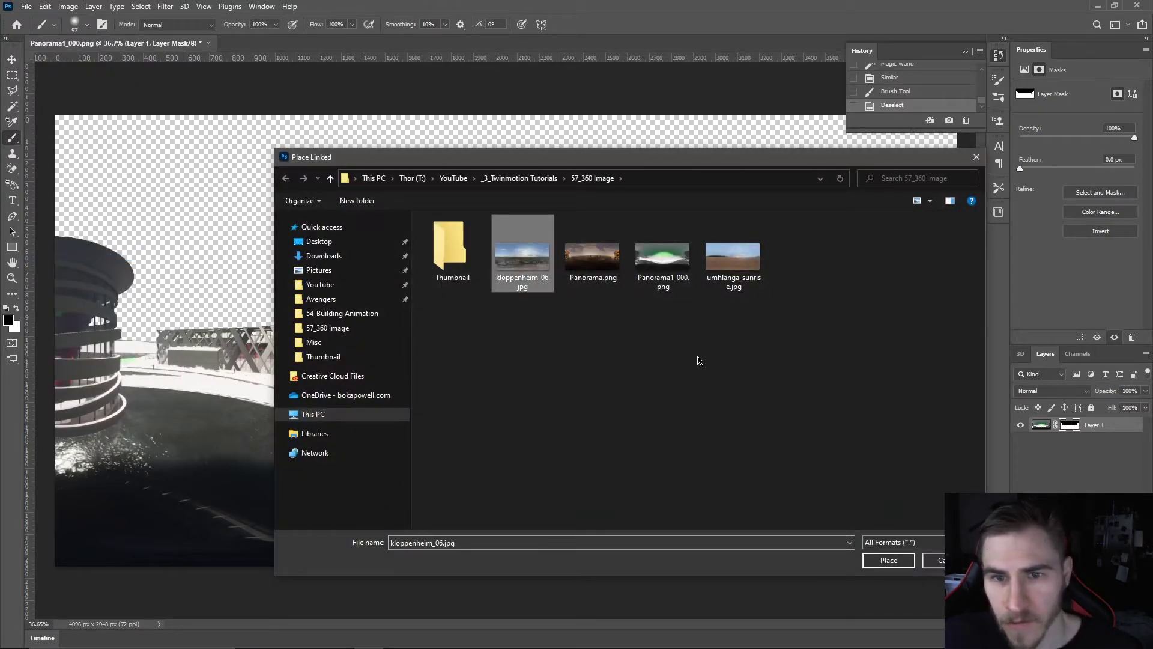
pyautogui.click(733, 264)
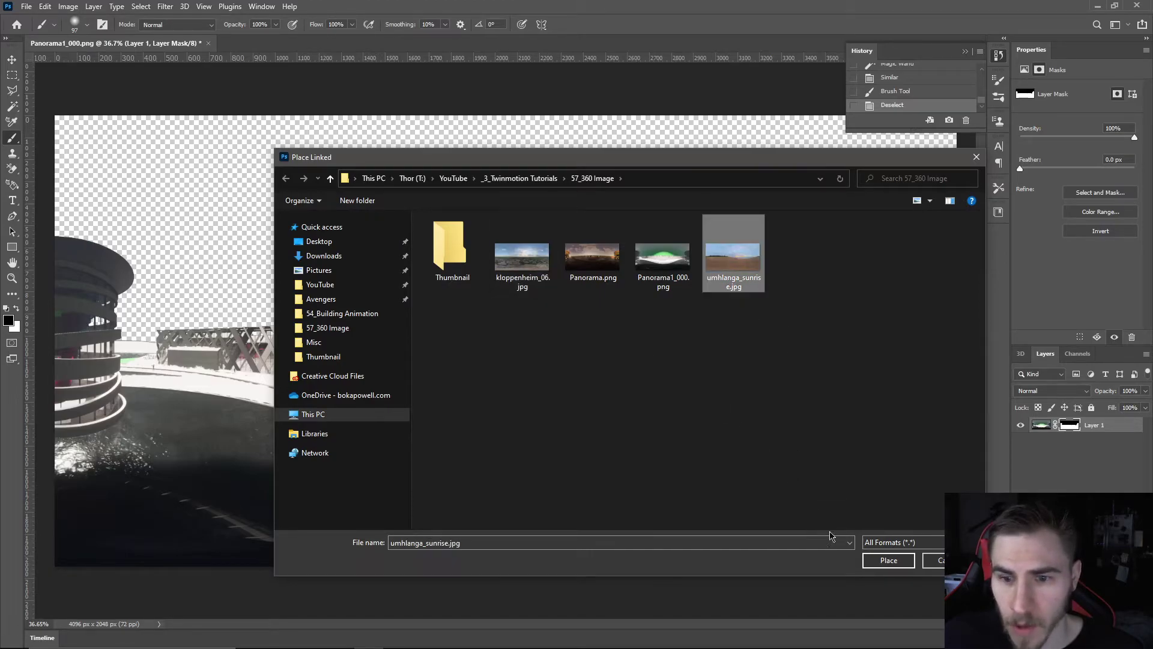
pyautogui.click(889, 560)
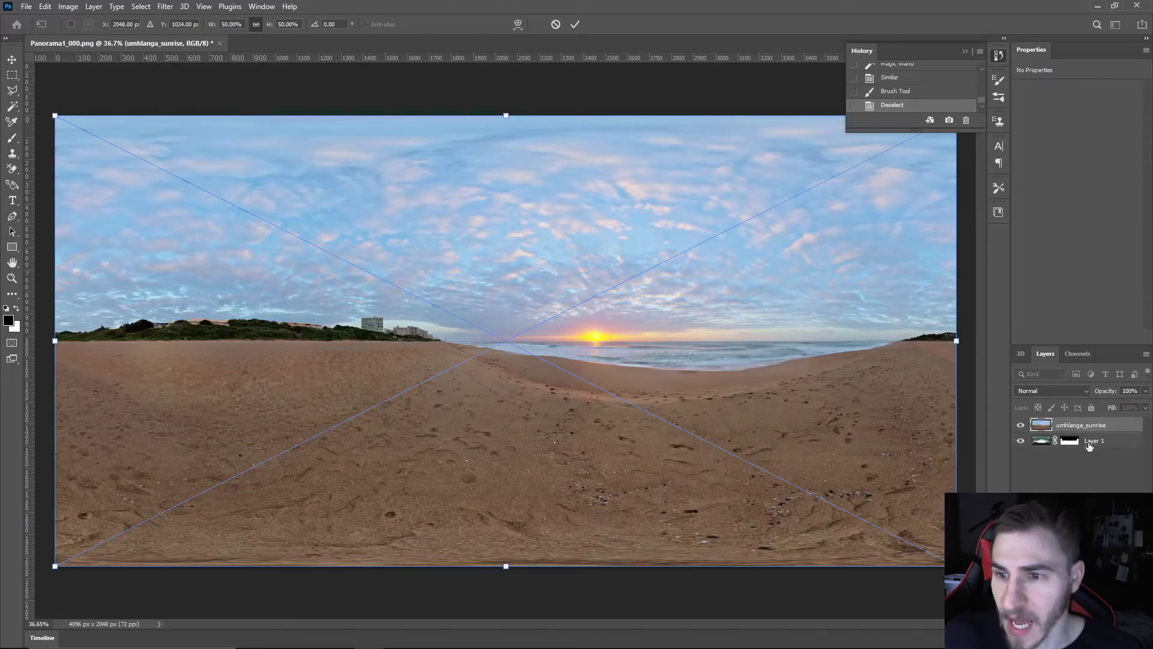
pyautogui.press('Return')
pyautogui.moveTo(1089, 429); pyautogui.dragTo(1095, 459)
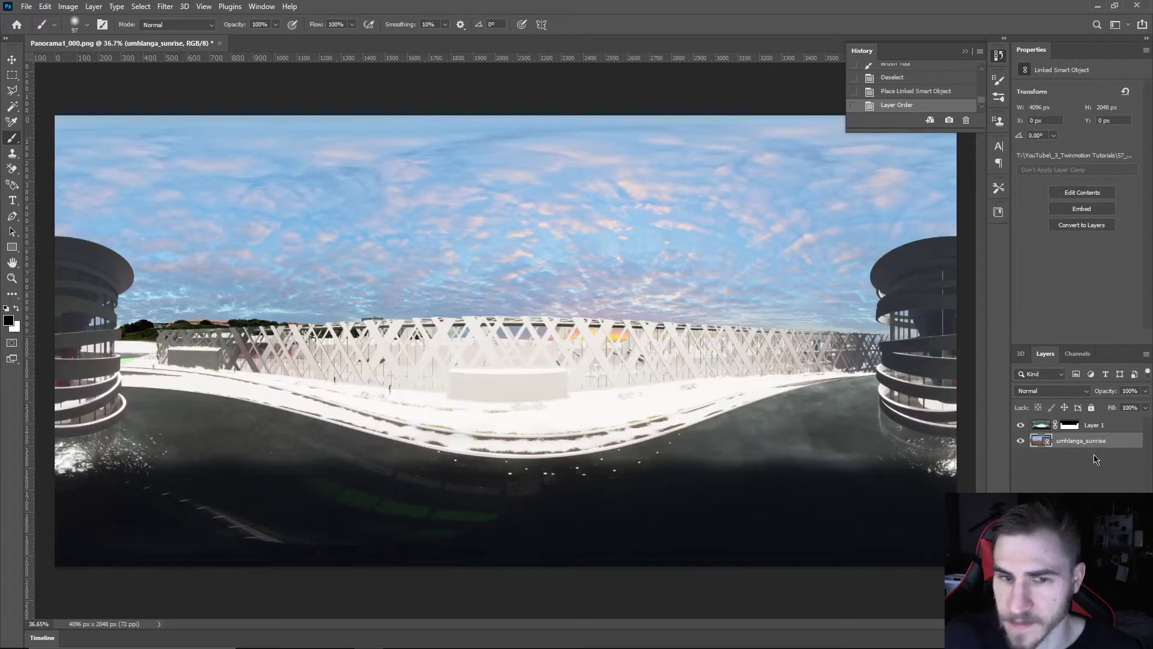
pyautogui.press('v')
pyautogui.moveTo(594, 282); pyautogui.dragTo(584, 300)
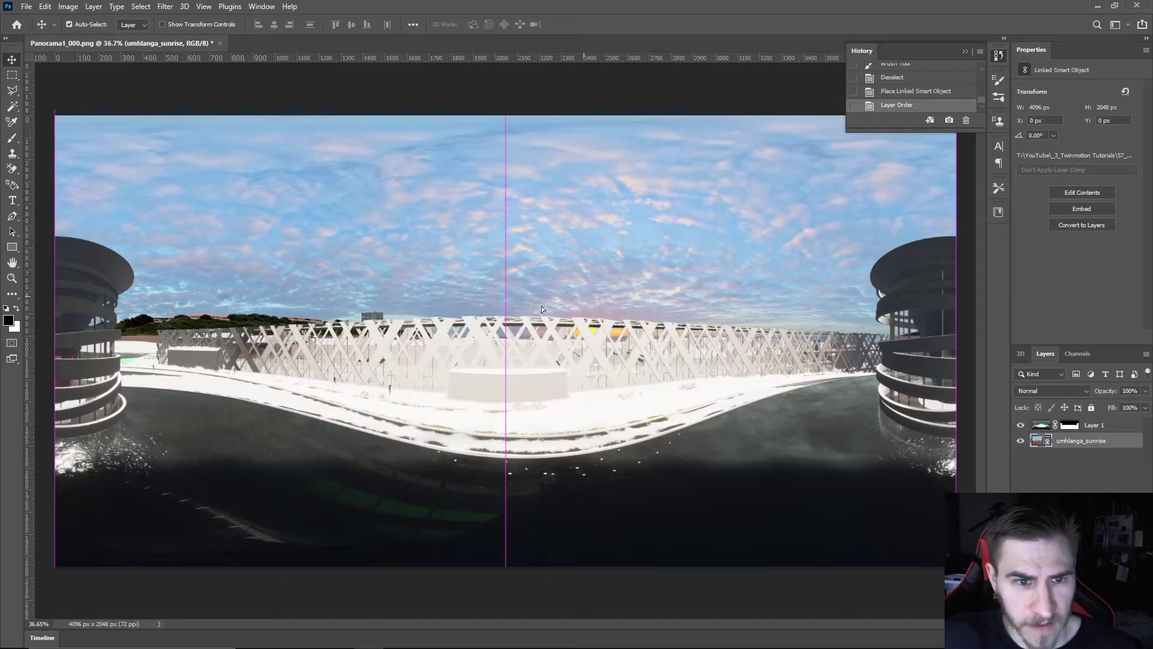
# Try rotating the umhlanga_sunrise sky to about -1.08° and enlarging it to about 52.35%.
pyautogui.hotkey('ctrl', 't')
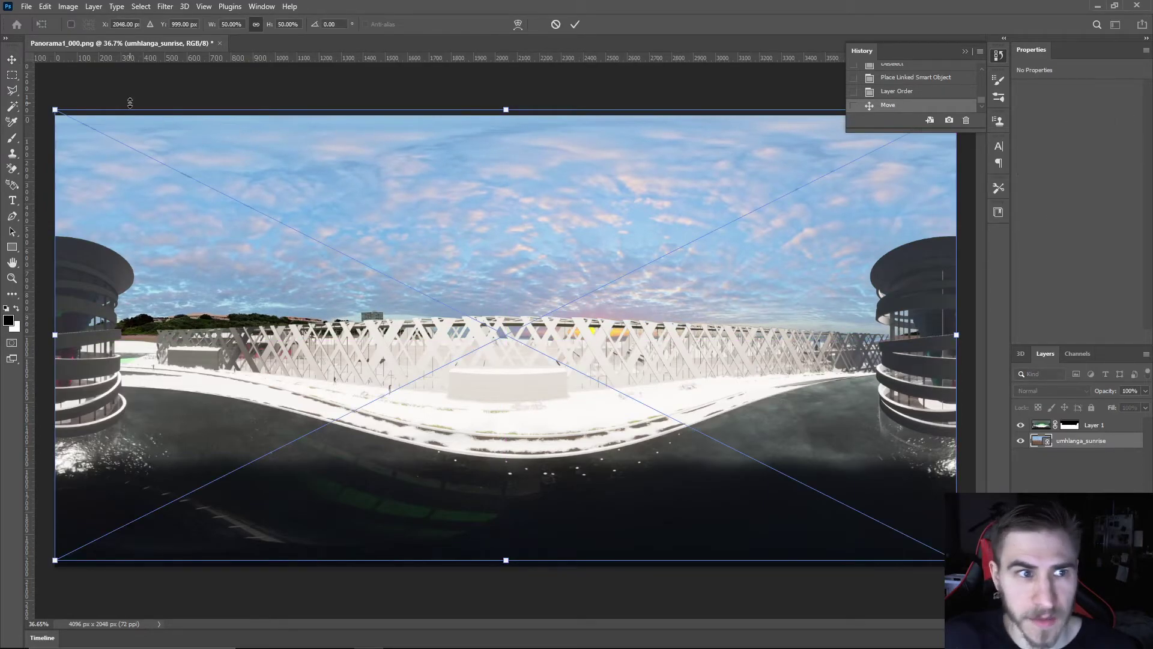
pyautogui.moveTo(121, 97)
pyautogui.mouseDown()
pyautogui.moveTo(84, 100)
pyautogui.moveTo(106, 96)
pyautogui.mouseUp()
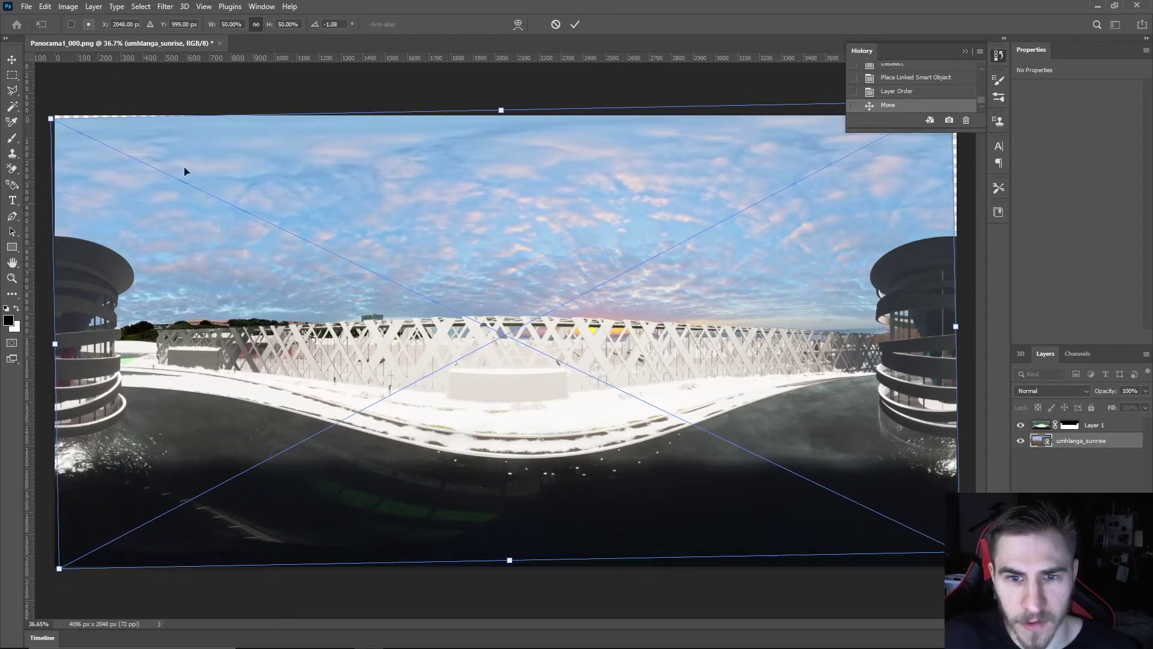
pyautogui.moveTo(511, 560); pyautogui.dragTo(522, 581)
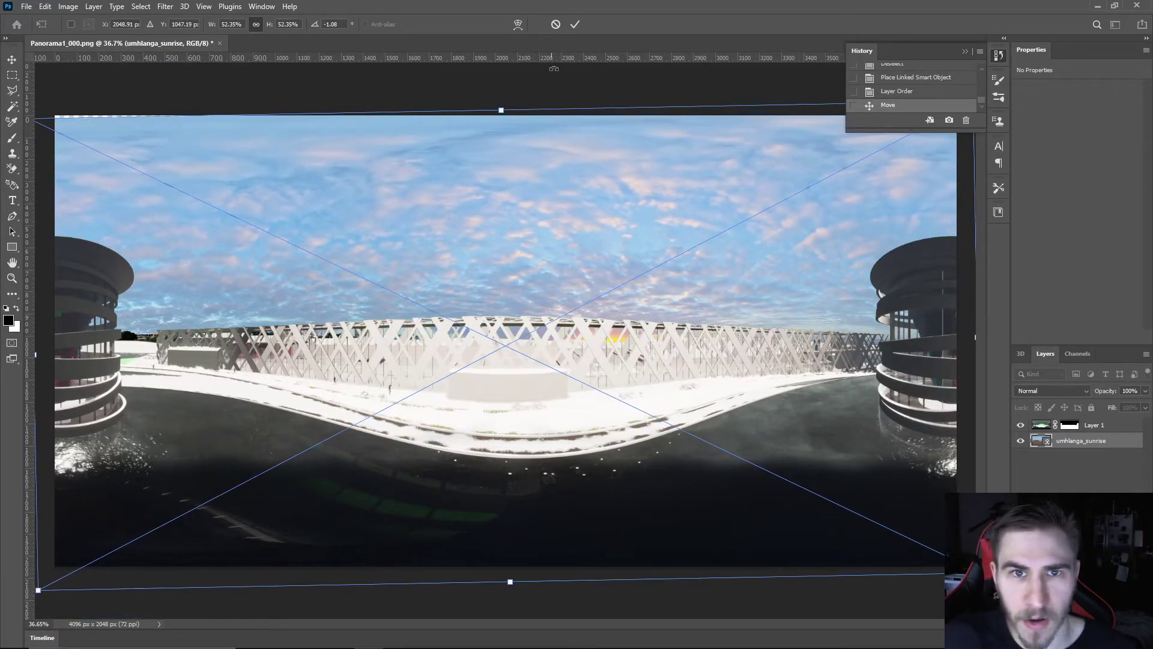
pyautogui.click(556, 25)
# Place kloppenheim_06.jpg as a linked sky beneath Layer 1 and hide the umhlanga_sunrise layer.
pyautogui.click(27, 6)
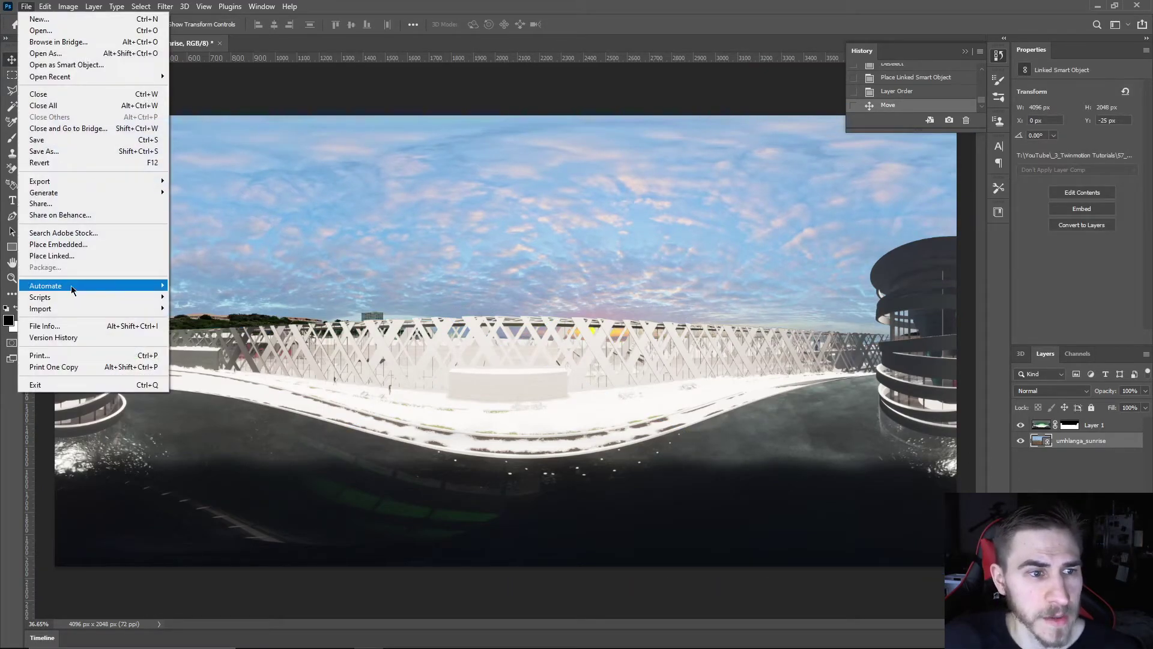
pyautogui.click(63, 256)
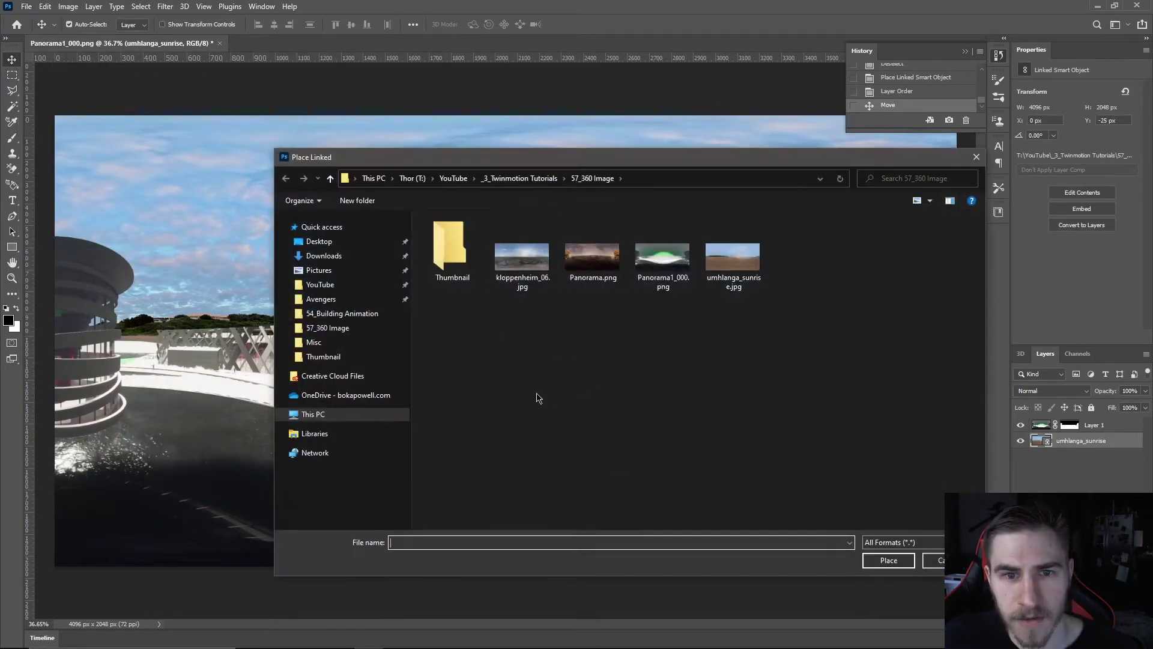
pyautogui.doubleClick(531, 258)
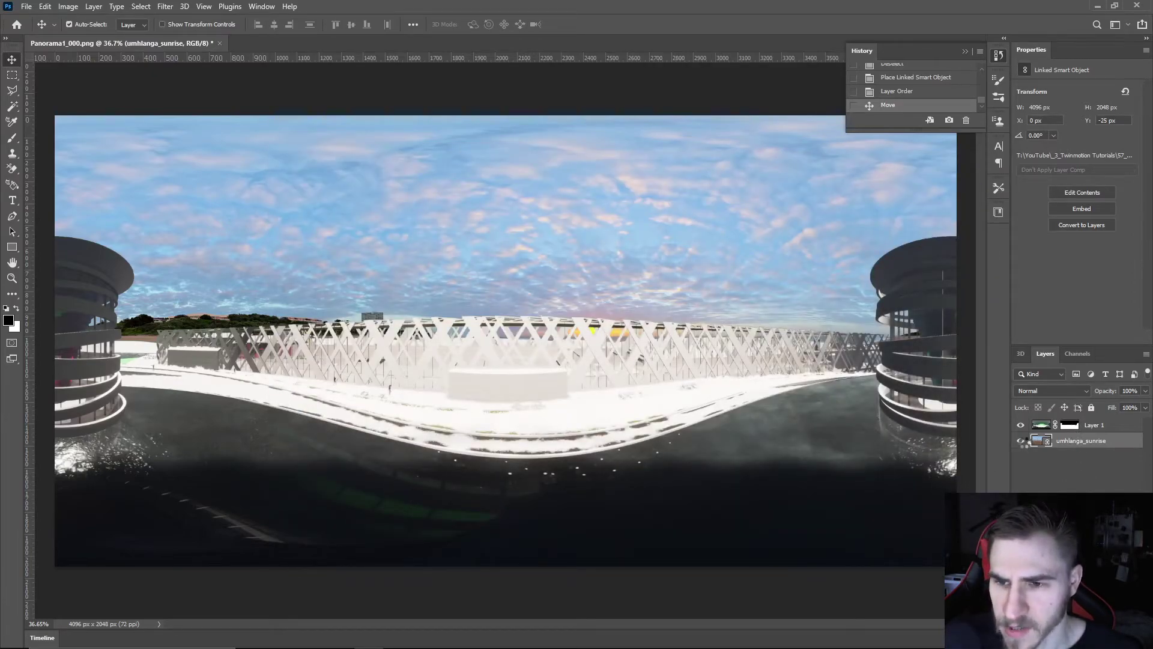
pyautogui.press('Return')
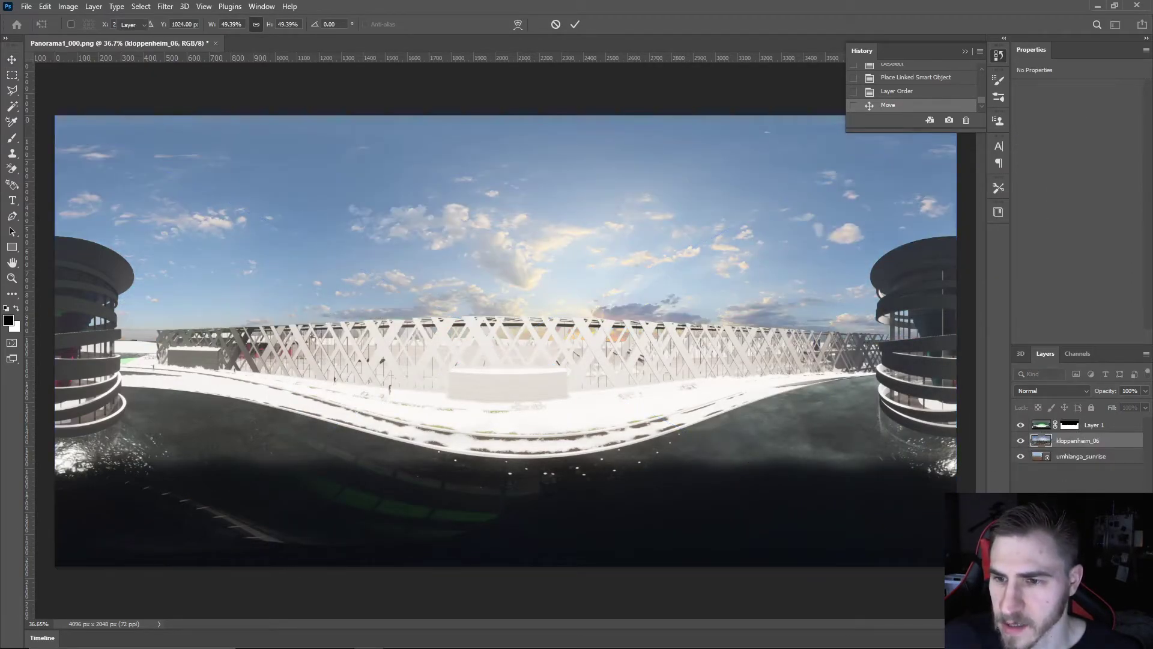
pyautogui.click(1021, 441)
pyautogui.click(1021, 457)
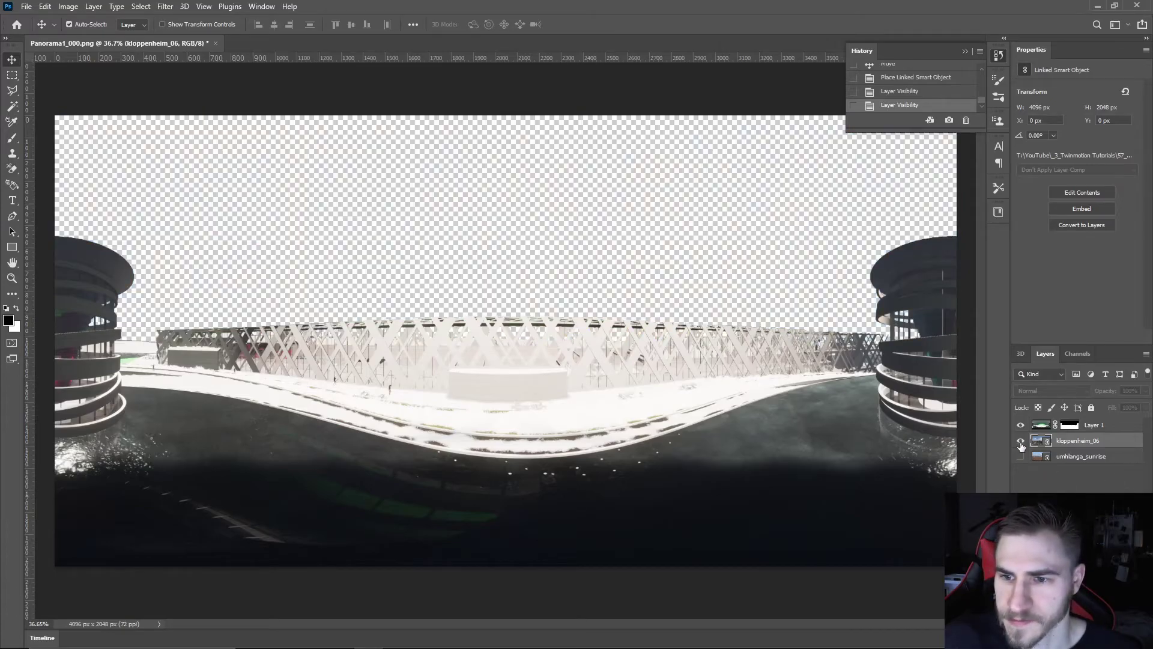
pyautogui.click(1022, 441)
# Nudge the kloppenheim_06 sky vertically behind the building to a Y position of -2 px.
pyautogui.moveTo(543, 286)
pyautogui.mouseDown()
pyautogui.moveTo(542, 250)
pyautogui.moveTo(546, 284)
pyautogui.moveTo(558, 288)
pyautogui.mouseUp()
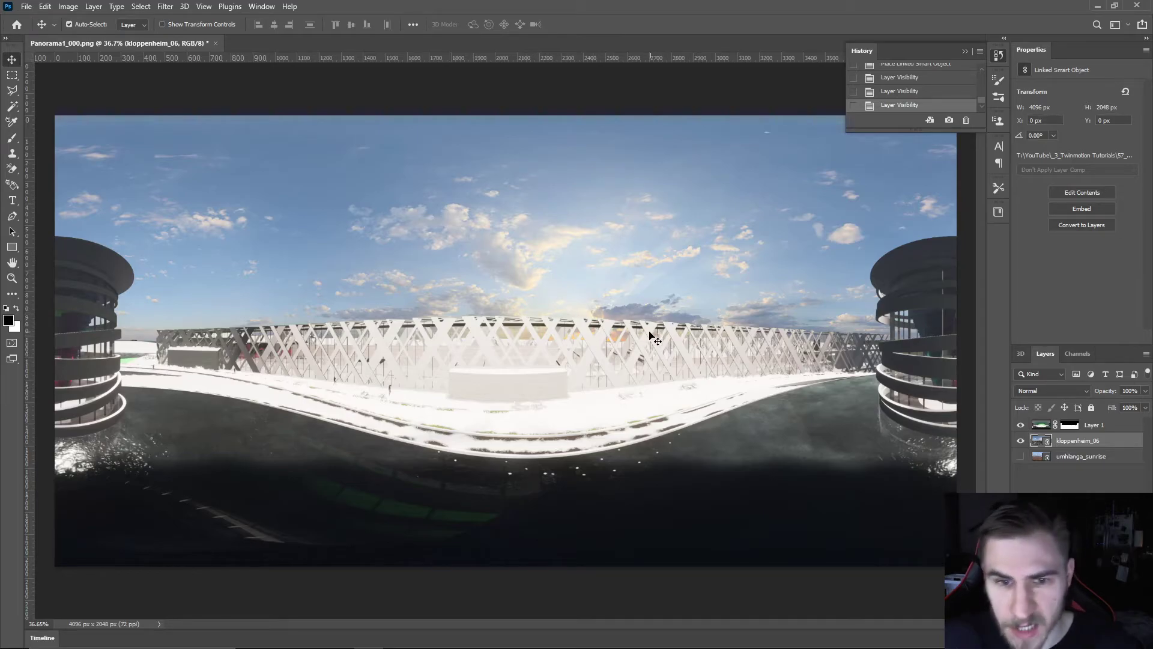
pyautogui.press('Down')
pyautogui.press('Down')
pyautogui.press('Down')
pyautogui.press('Down')
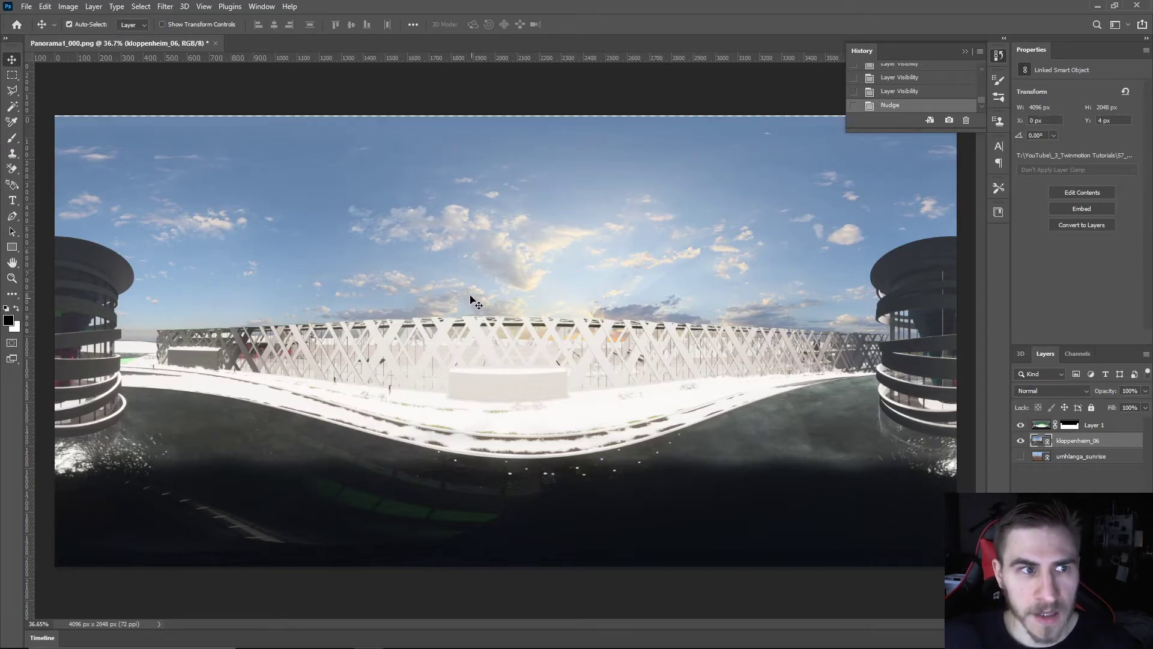
pyautogui.press('Up')
pyautogui.press('Up')
pyautogui.press('Up')
pyautogui.press('Up')
pyautogui.press('Up')
pyautogui.press('Up')
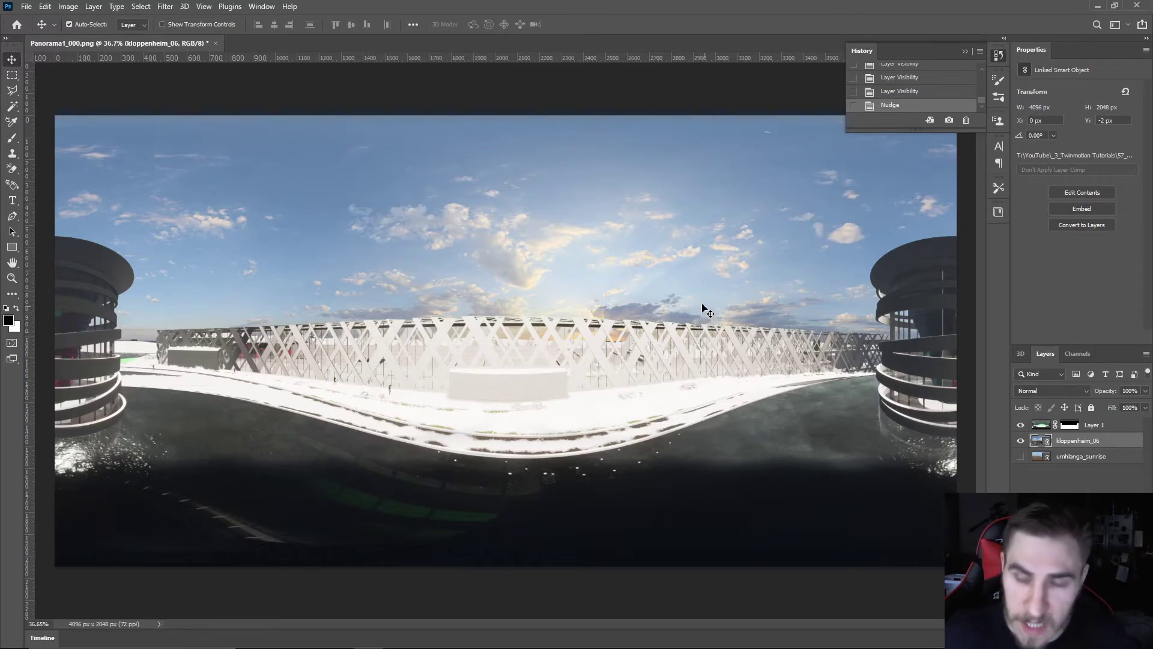
# Open Panorama.png as a separate document.
pyautogui.click(28, 7)
pyautogui.click(42, 30)
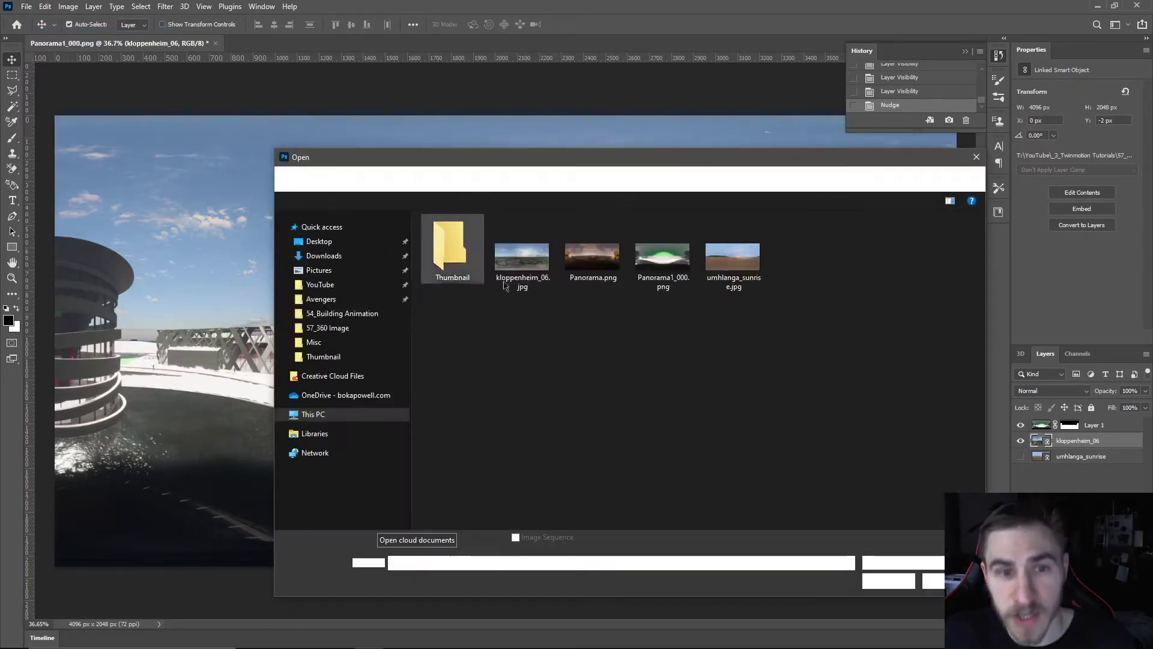
pyautogui.doubleClick(608, 262)
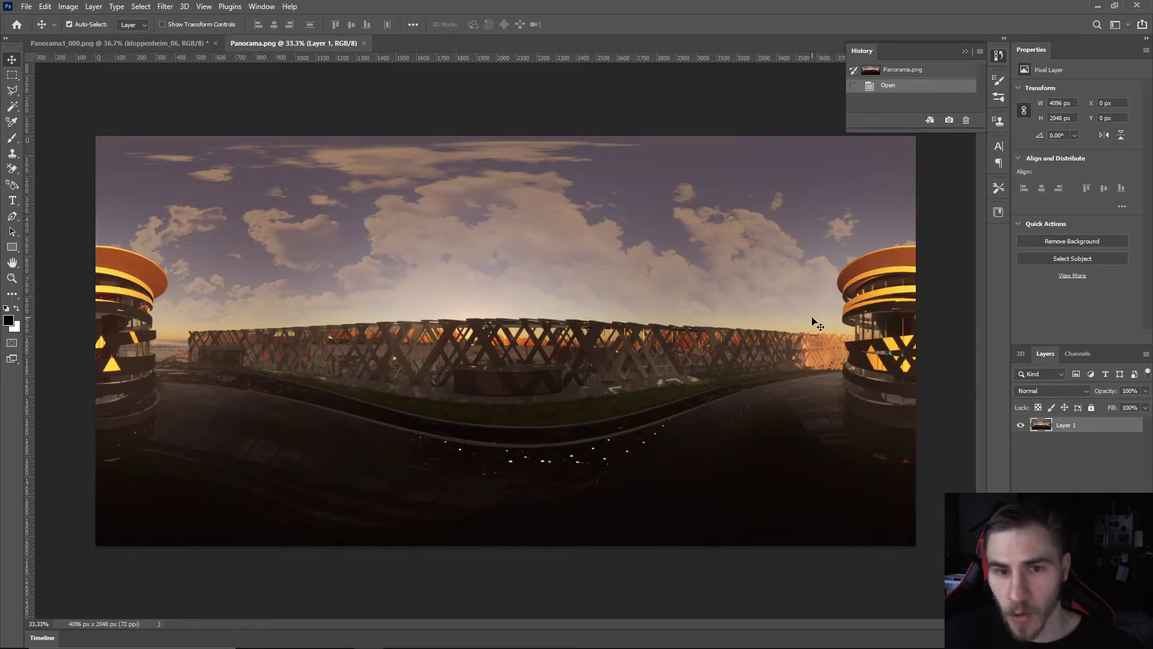
# Duplicate the masked Layer 1 of Panorama1_000.png into the Panorama.png document.
pyautogui.click(184, 44)
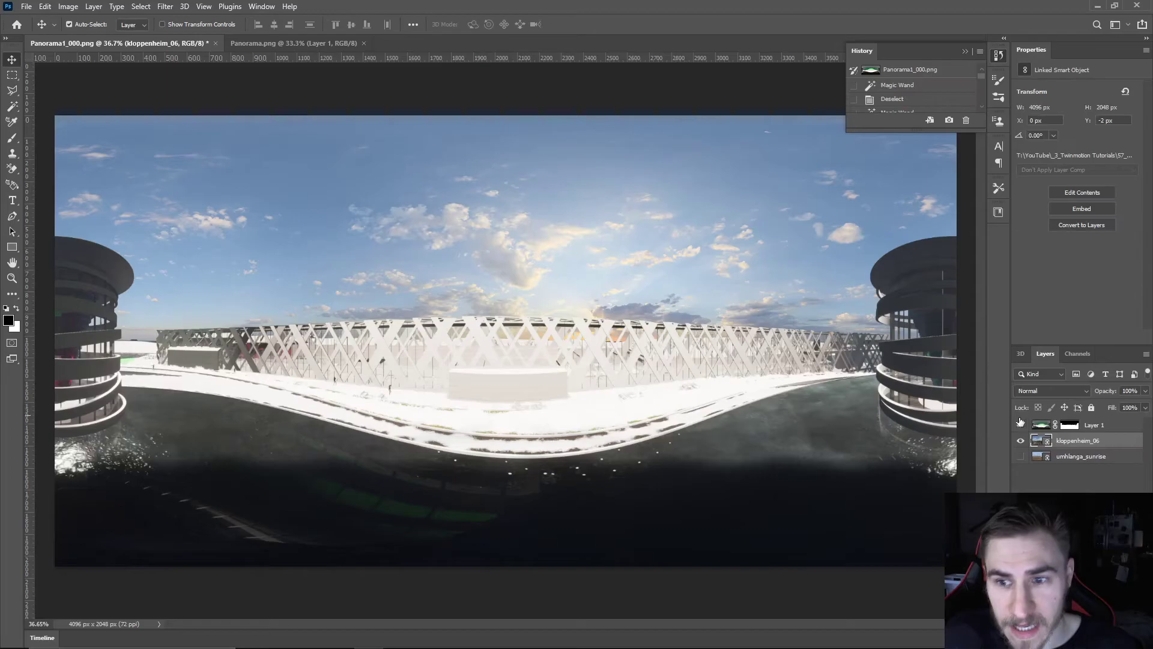
pyautogui.click(1074, 426)
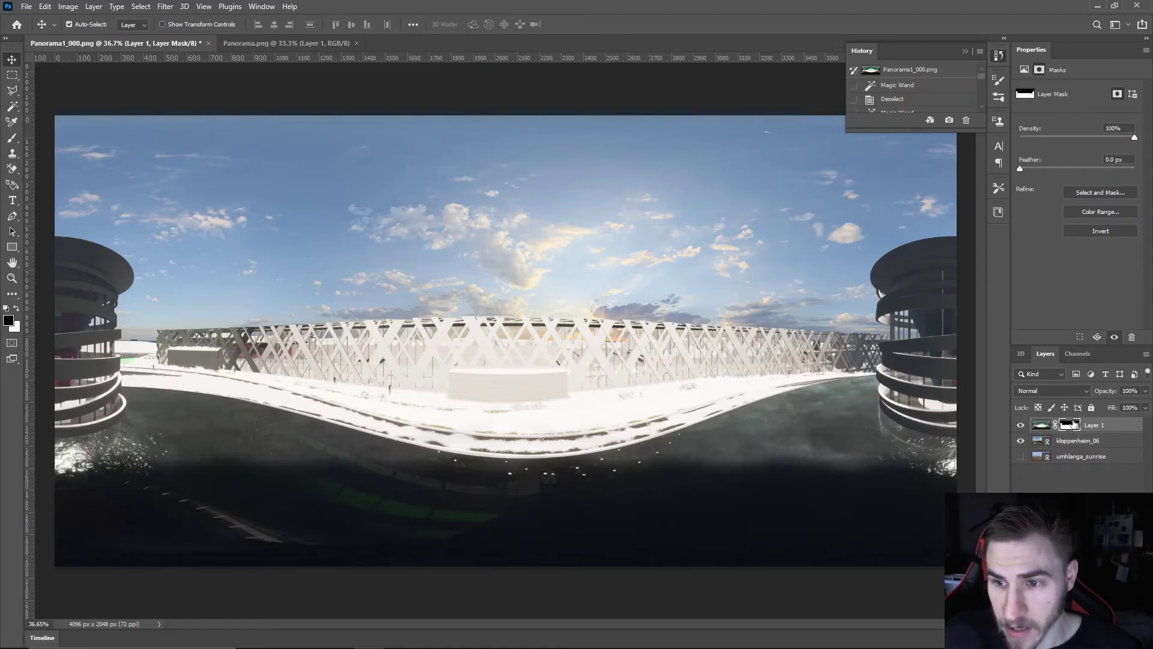
pyautogui.rightClick(1093, 432)
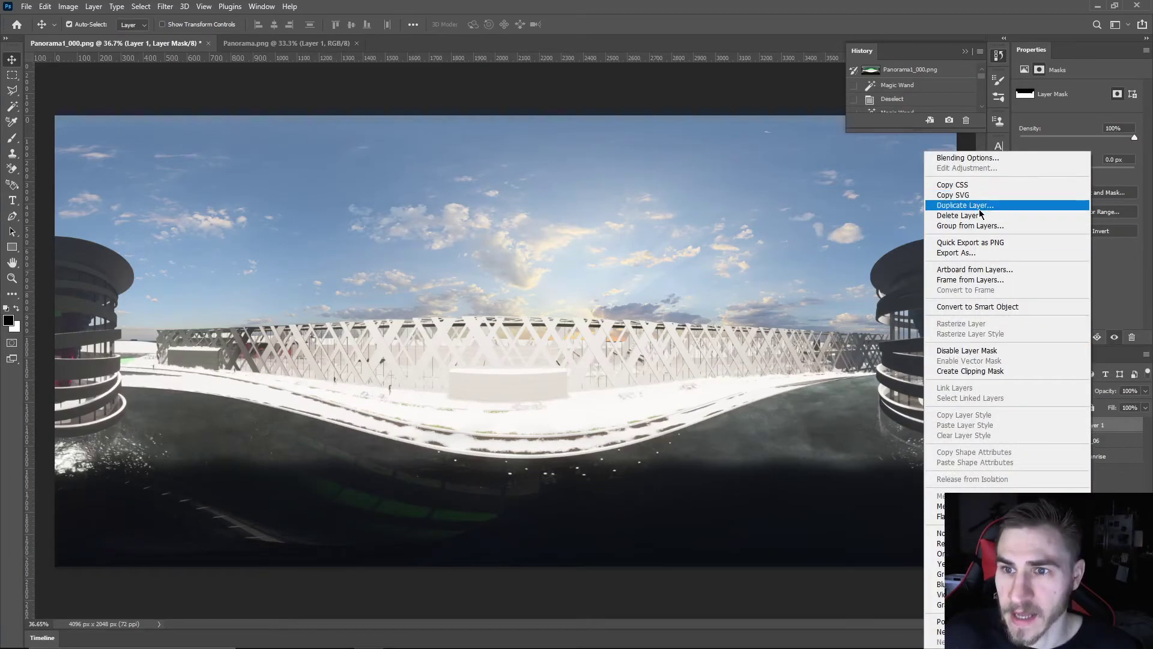
pyautogui.click(979, 209)
pyautogui.click(517, 278)
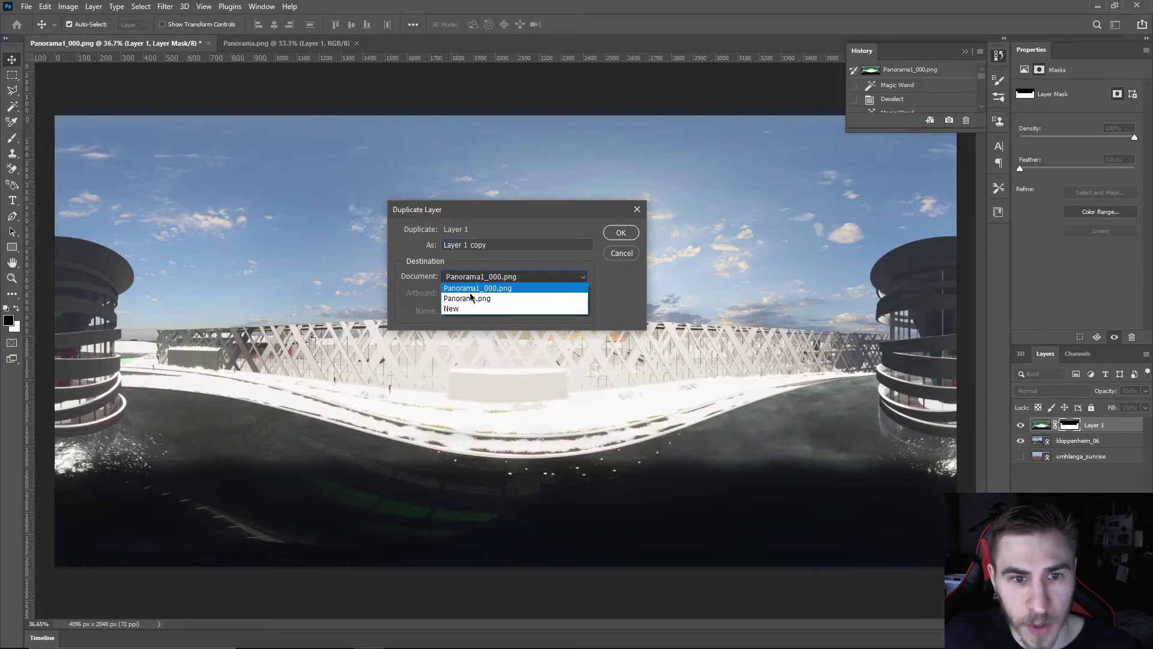
pyautogui.click(475, 301)
pyautogui.click(620, 233)
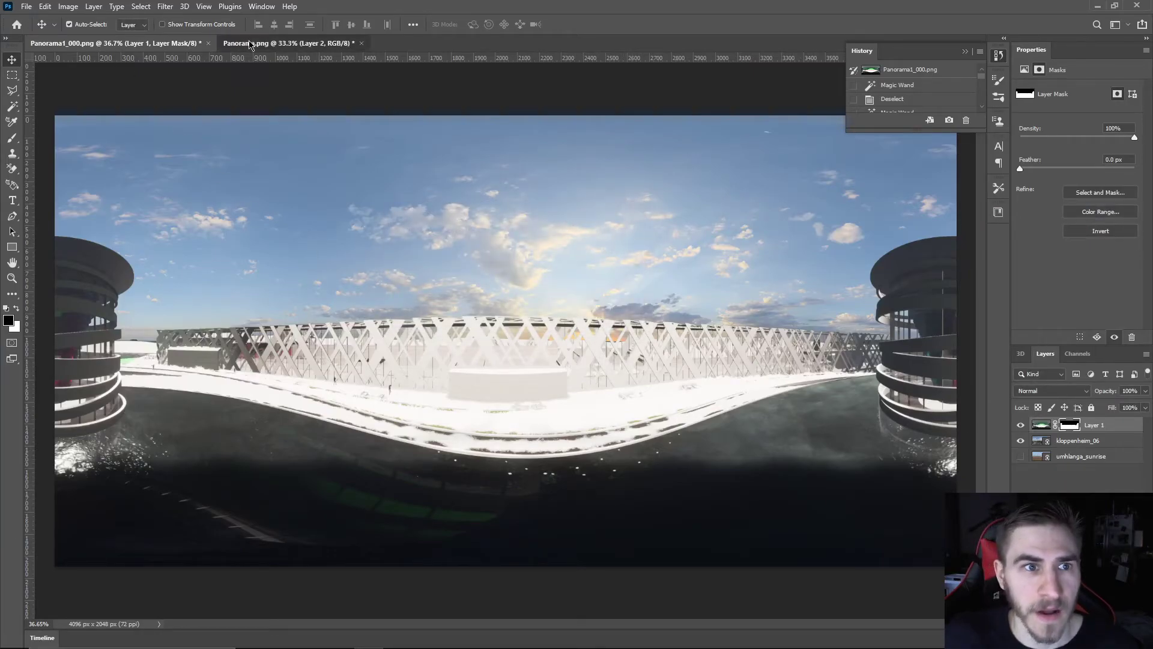
# Place kloppenheim_06.jpg as a linked image in Panorama.png and put it beneath all other layers.
pyautogui.click(287, 43)
pyautogui.click(28, 7)
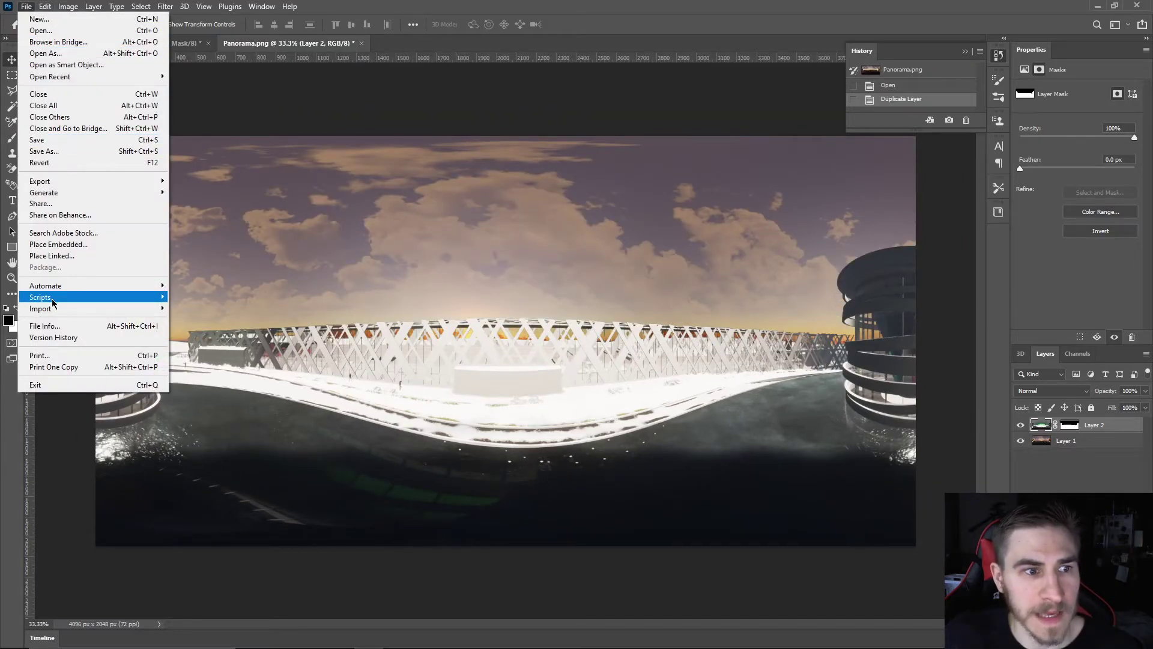
pyautogui.click(69, 258)
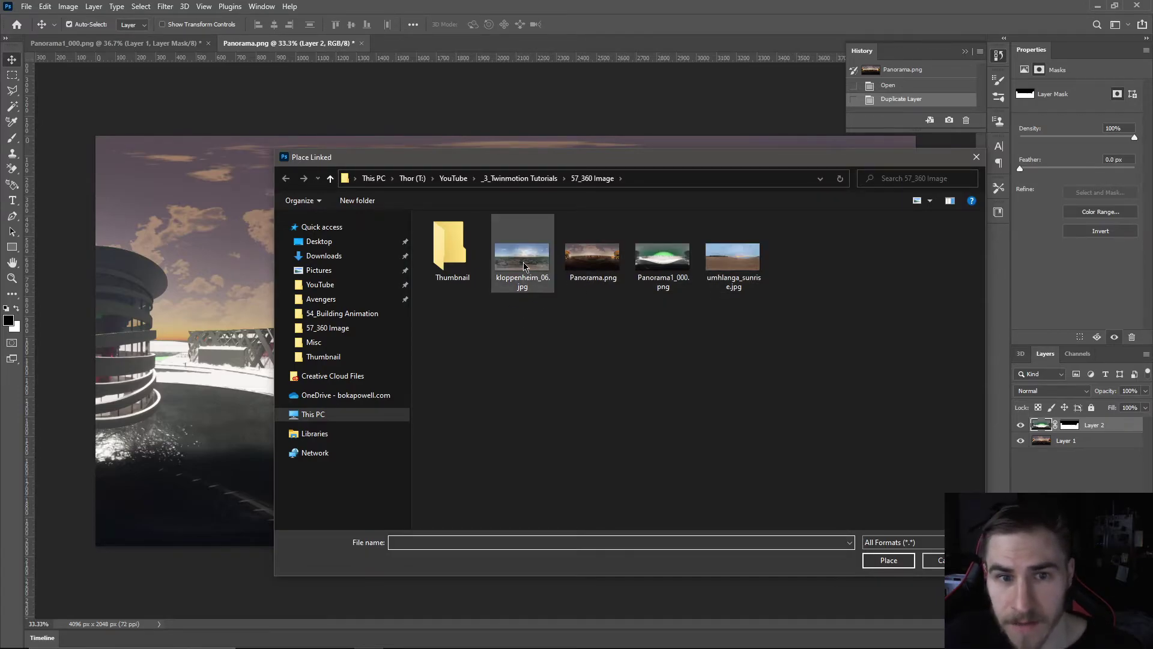
pyautogui.doubleClick(522, 264)
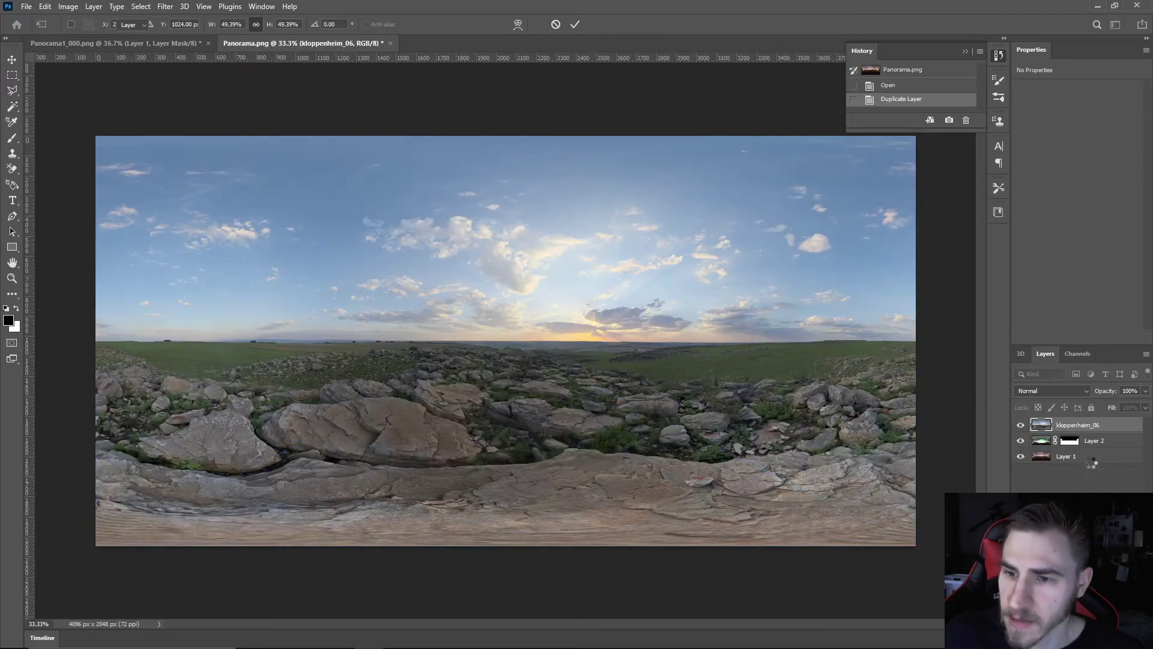
pyautogui.press('Return')
pyautogui.moveTo(1078, 425); pyautogui.dragTo(1078, 463)
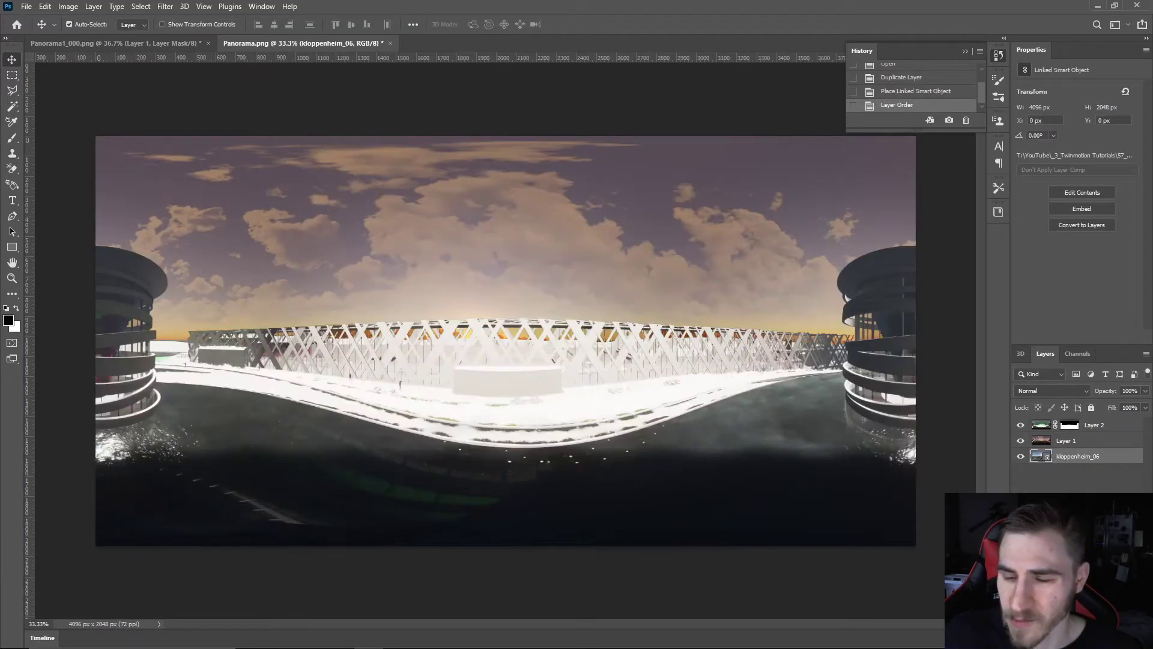
pyautogui.keyDown('ctrl'); pyautogui.click(1070, 424); pyautogui.keyUp('ctrl')
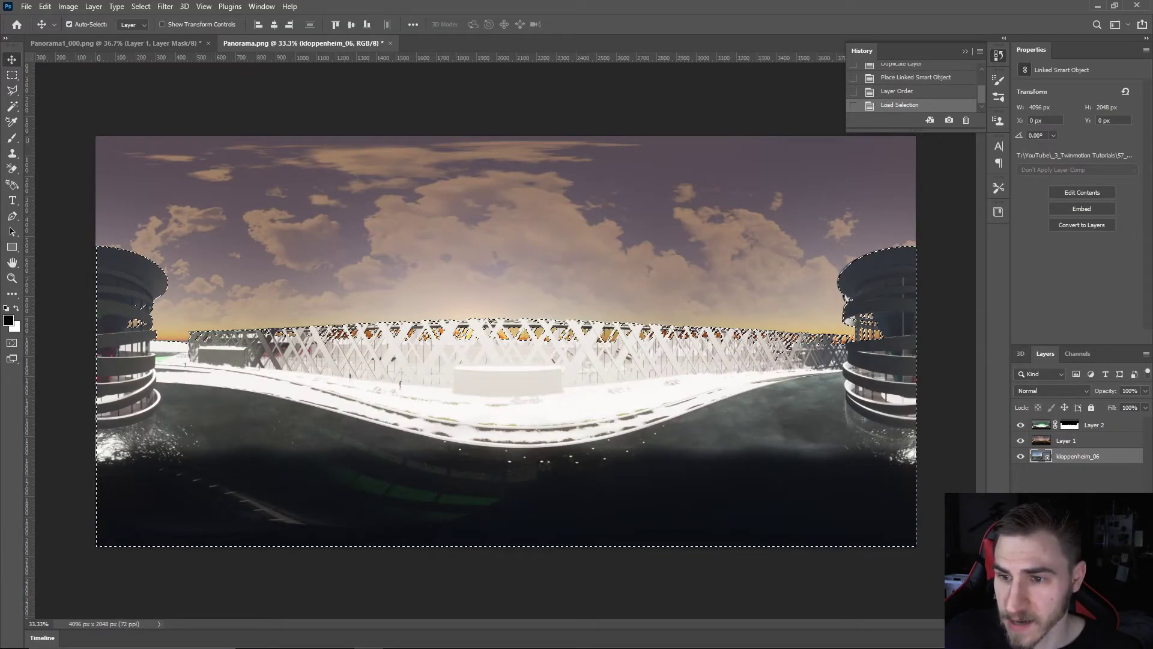
pyautogui.click(1030, 437)
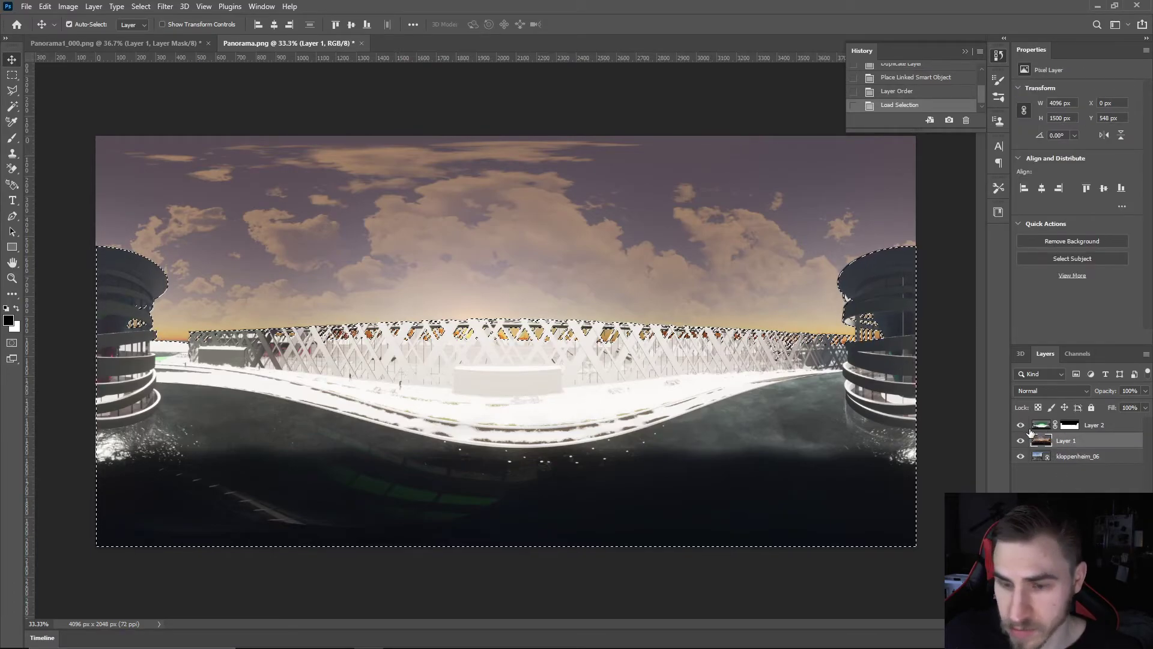
pyautogui.hotkey('ctrl', 'd')
# Hide Layer 1 and kloppenheim_06 in Panorama.png, and load Layer 2's masked area as a selection.
pyautogui.click(1075, 427)
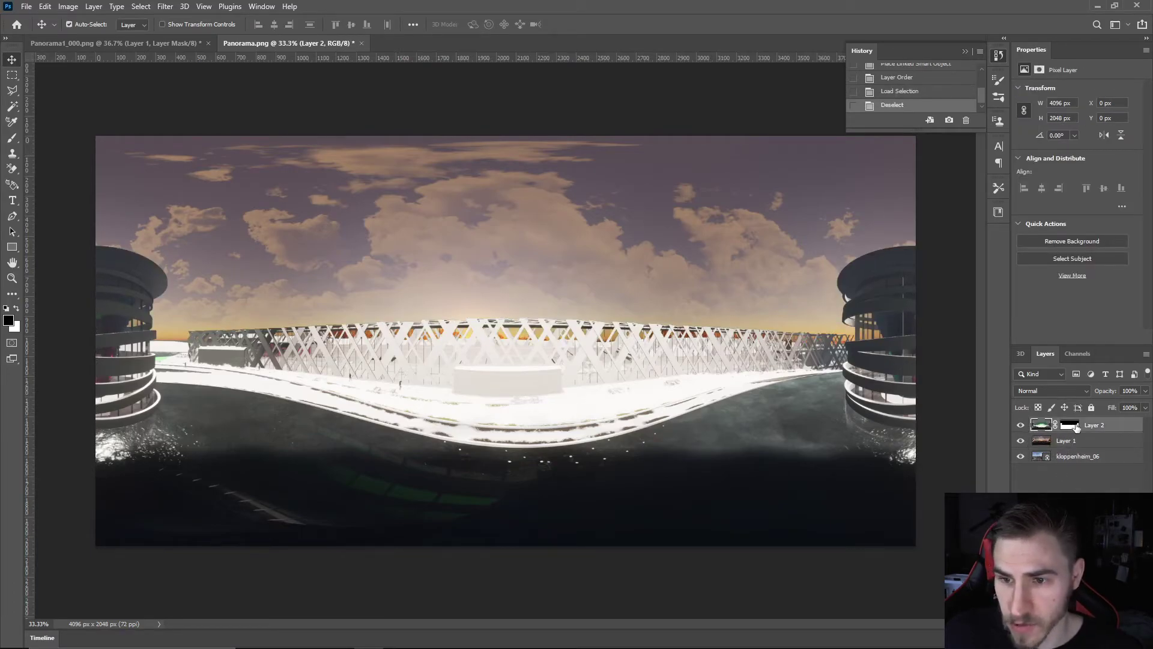
pyautogui.click(1020, 456)
pyautogui.click(1020, 441)
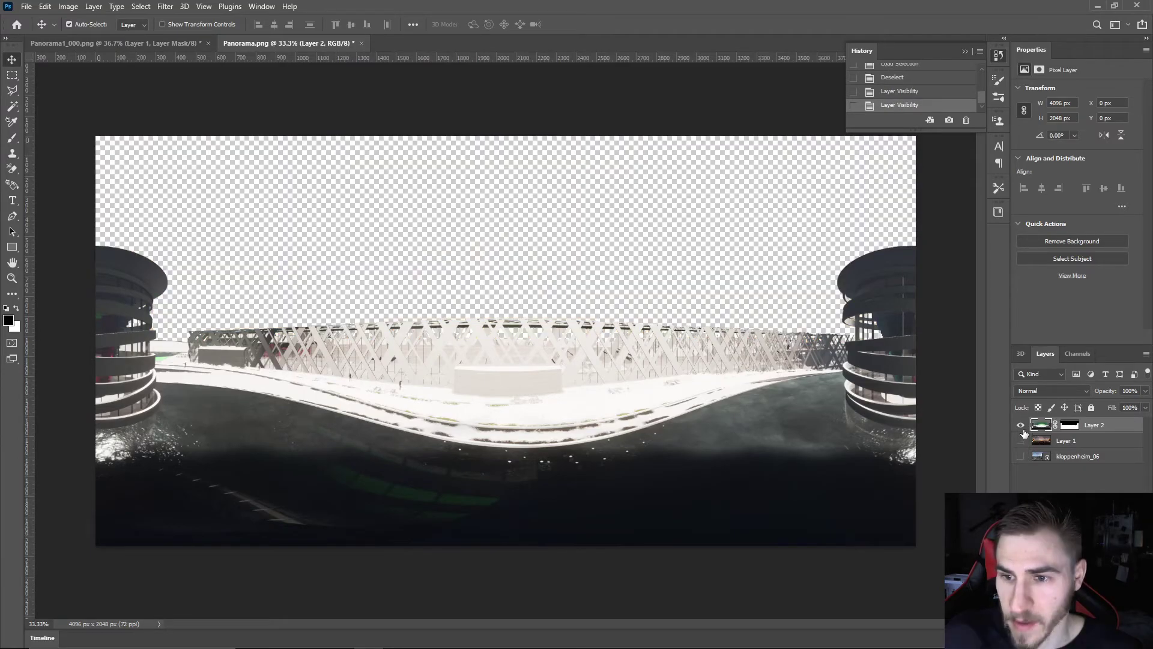
pyautogui.click(1020, 441)
pyautogui.click(1021, 440)
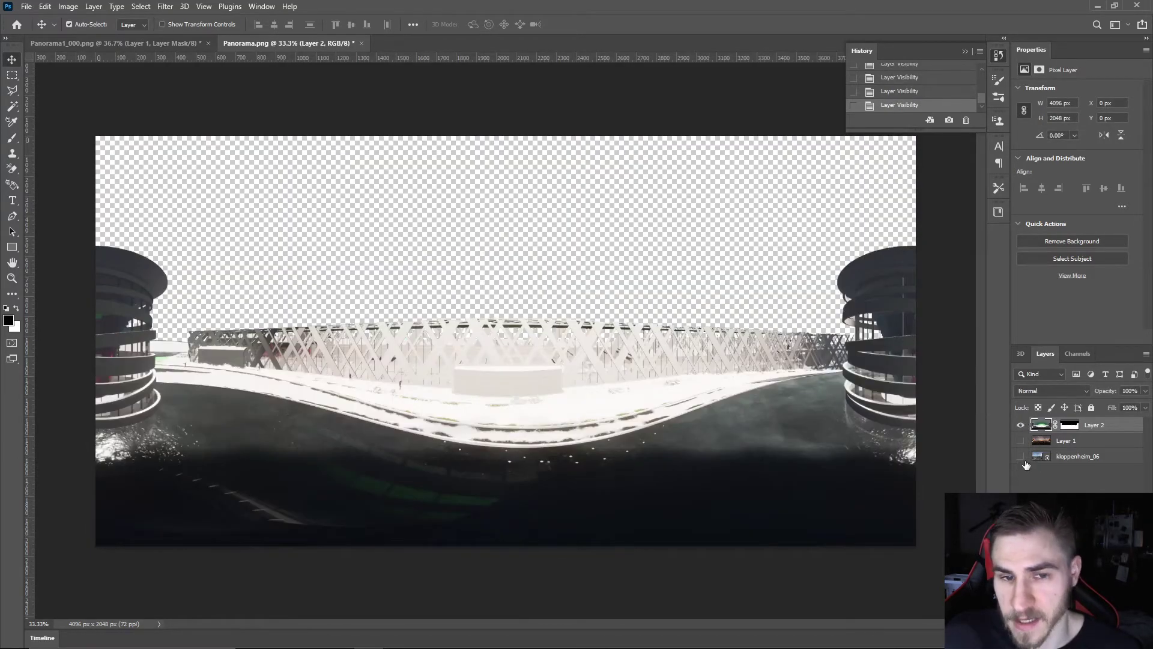
pyautogui.keyDown('ctrl'); pyautogui.click(1041, 425); pyautogui.keyUp('ctrl')
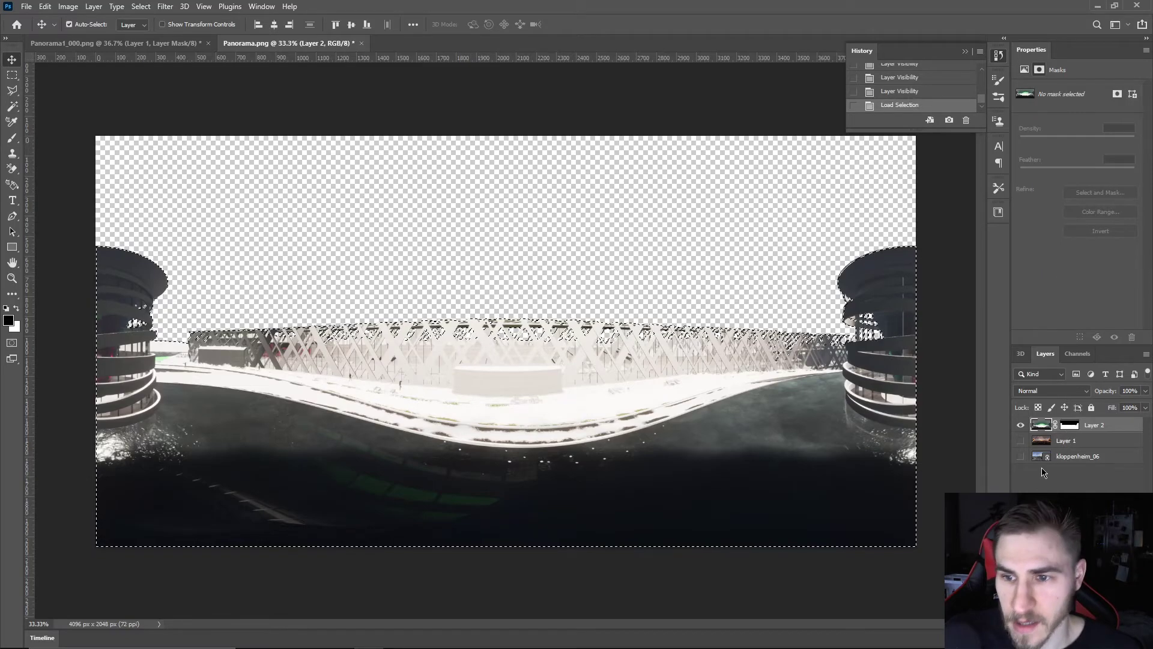
# Show Layer 1 instead of Layer 2 and mask it with the selection loaded from Layer 2's layer mask.
pyautogui.click(1020, 425)
pyautogui.click(1021, 440)
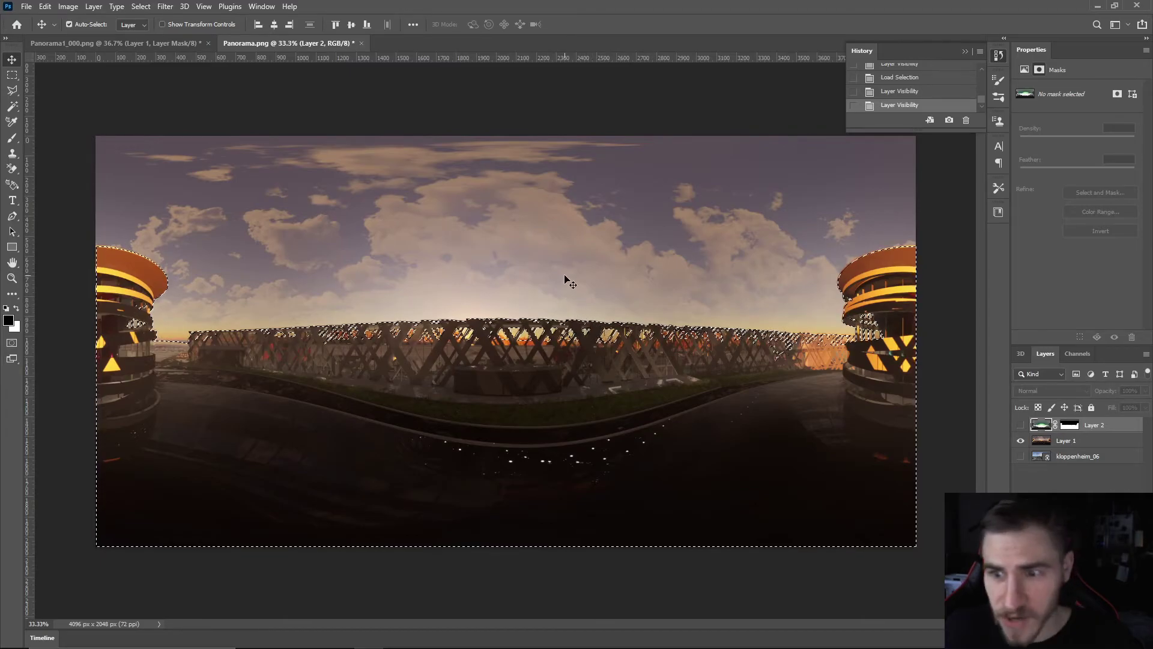
pyautogui.click(1070, 425)
pyautogui.hotkey('ctrl', 'shift', 'i')
pyautogui.hotkey('ctrl', 'shift', 'i')
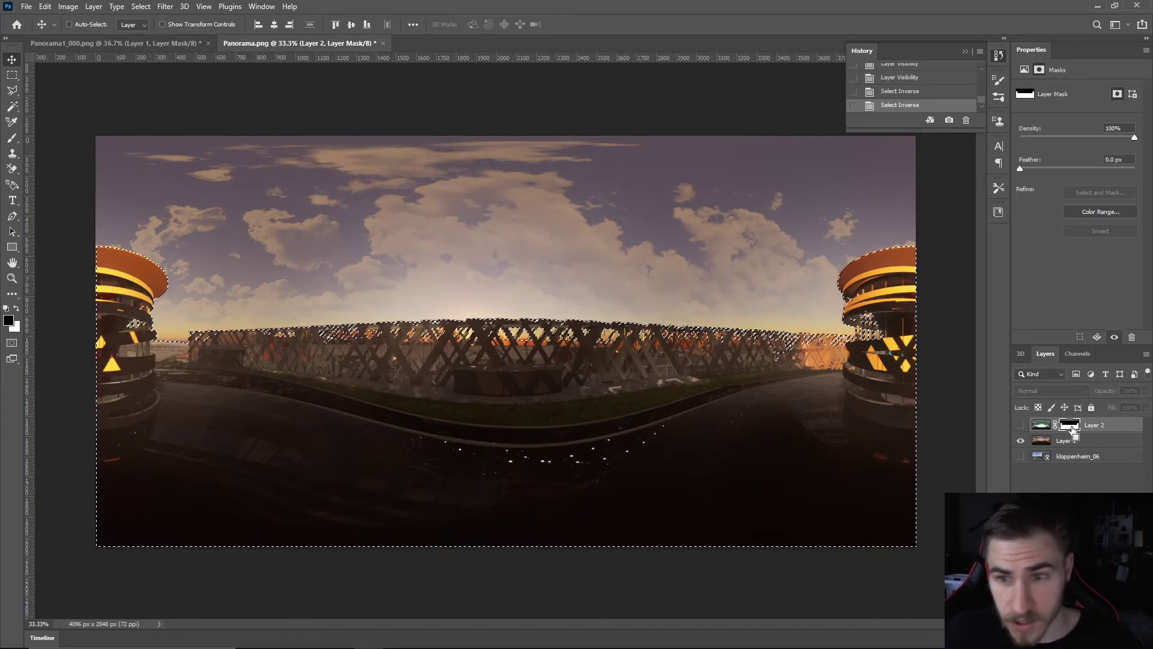
pyautogui.keyDown('ctrl'); pyautogui.click(1070, 427); pyautogui.keyUp('ctrl')
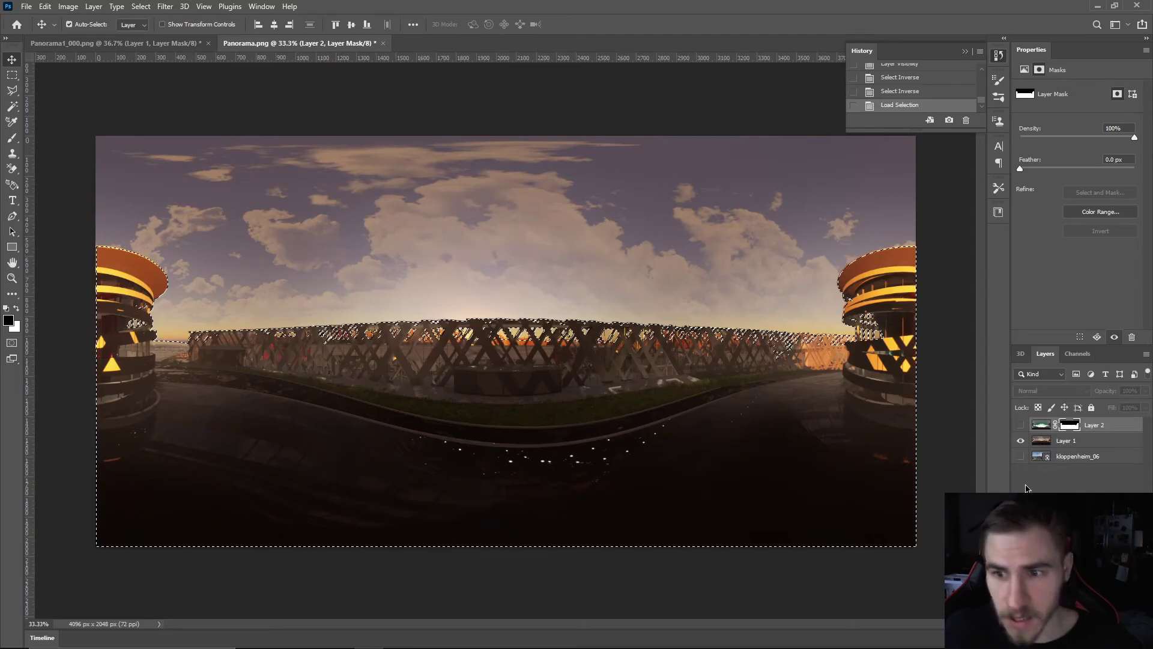
pyautogui.click(1075, 440)
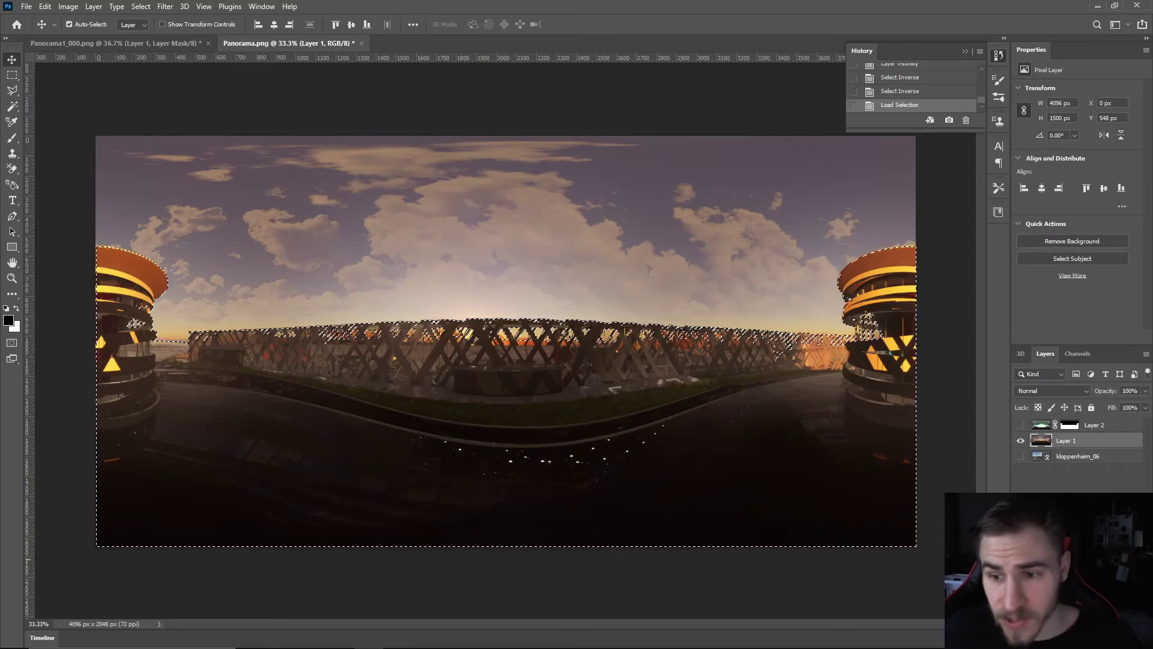
pyautogui.click(1073, 639)
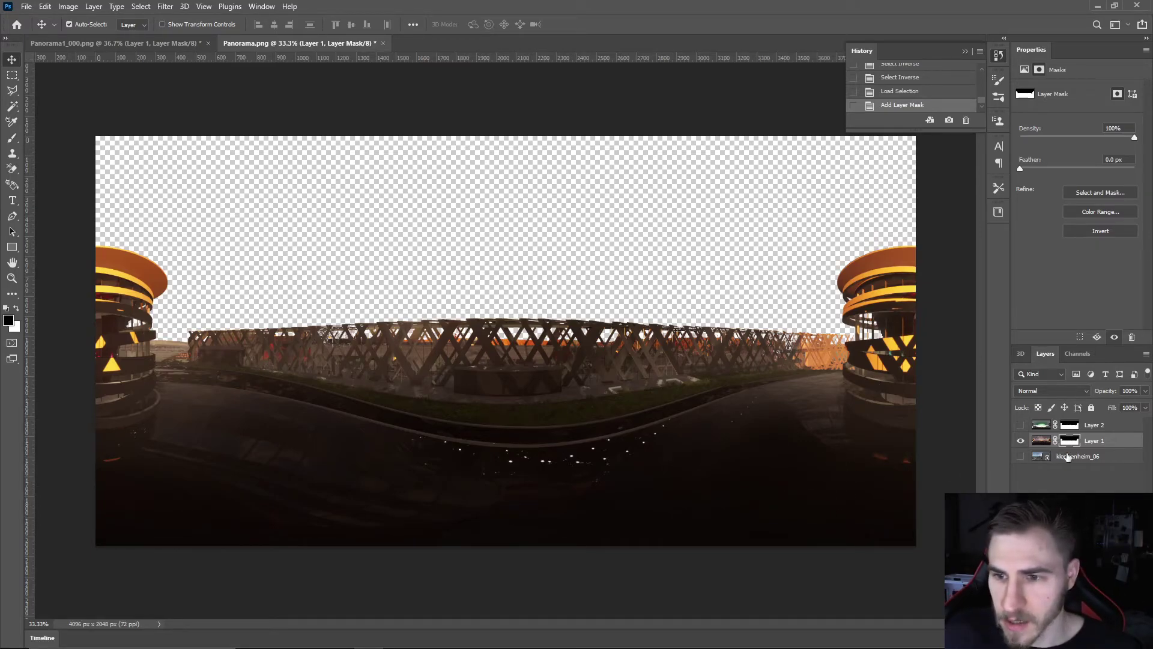
# Show the kloppenheim_06 sky layer together with its clipped Color Balance and Brightness/Contrast adjustment layers.
pyautogui.click(1021, 456)
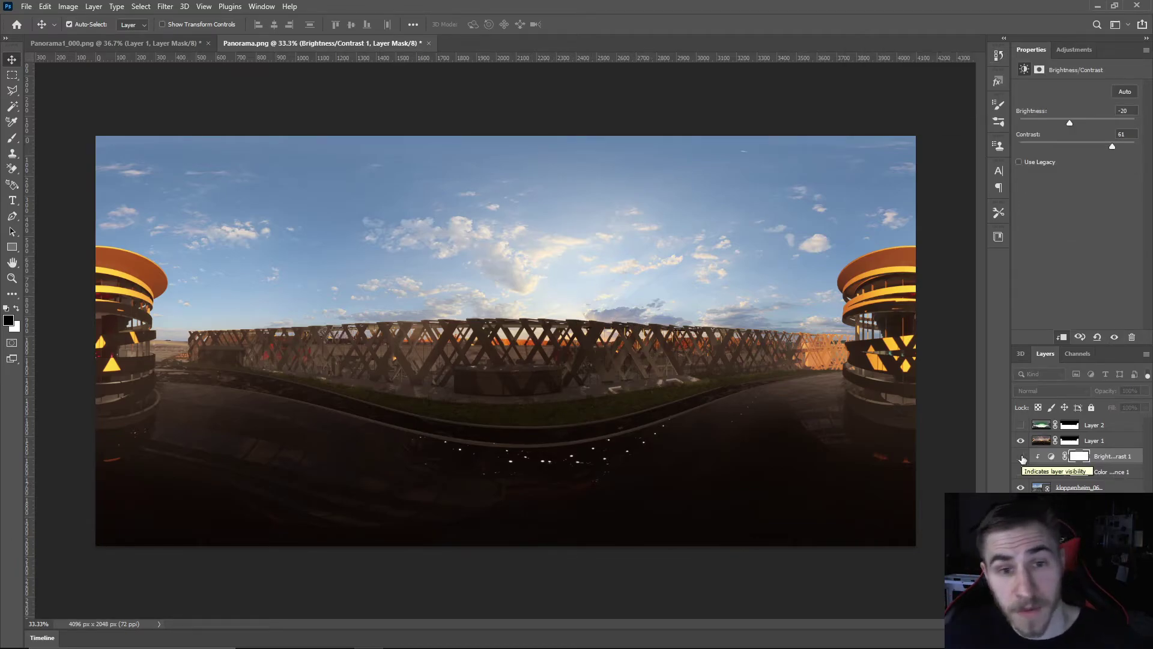
pyautogui.click(1021, 474)
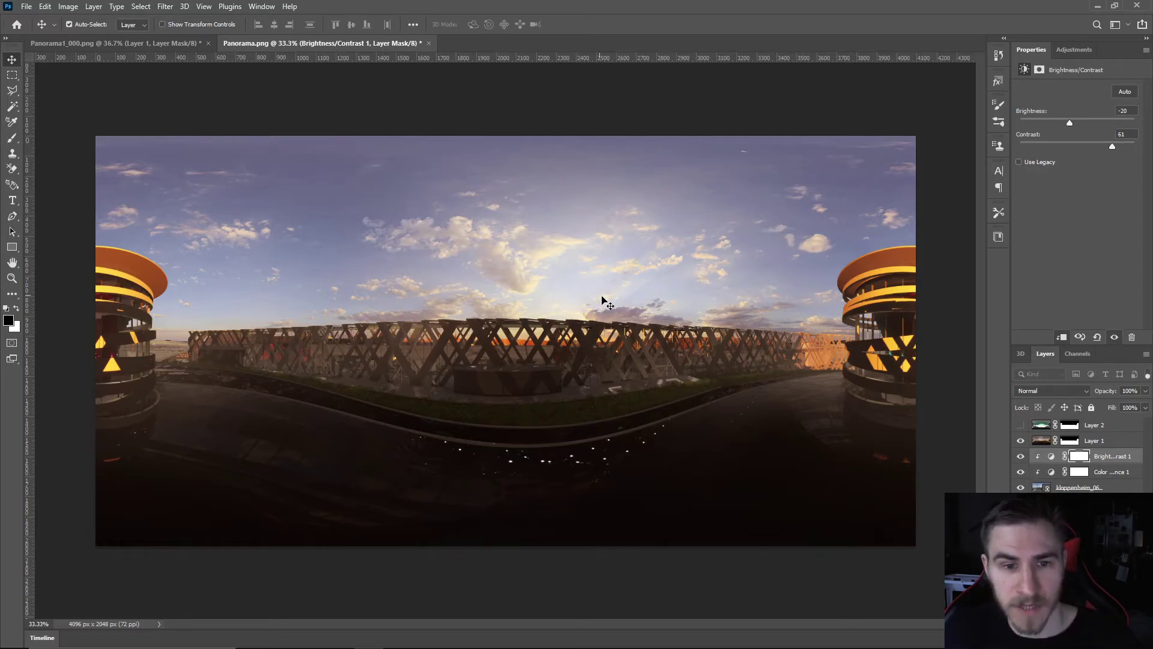
# Save a PNG copy of the composite as Panorama_Final.png in the 57_360 Image folder, using the large file size option.
pyautogui.click(26, 6)
pyautogui.click(60, 147)
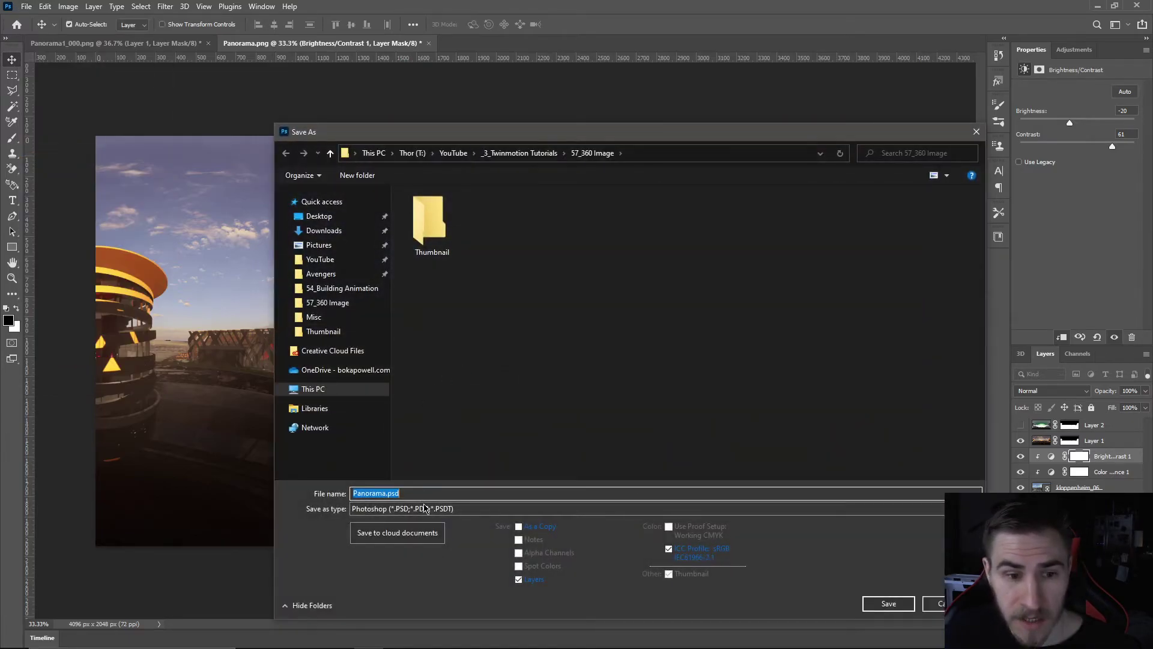
pyautogui.click(423, 509)
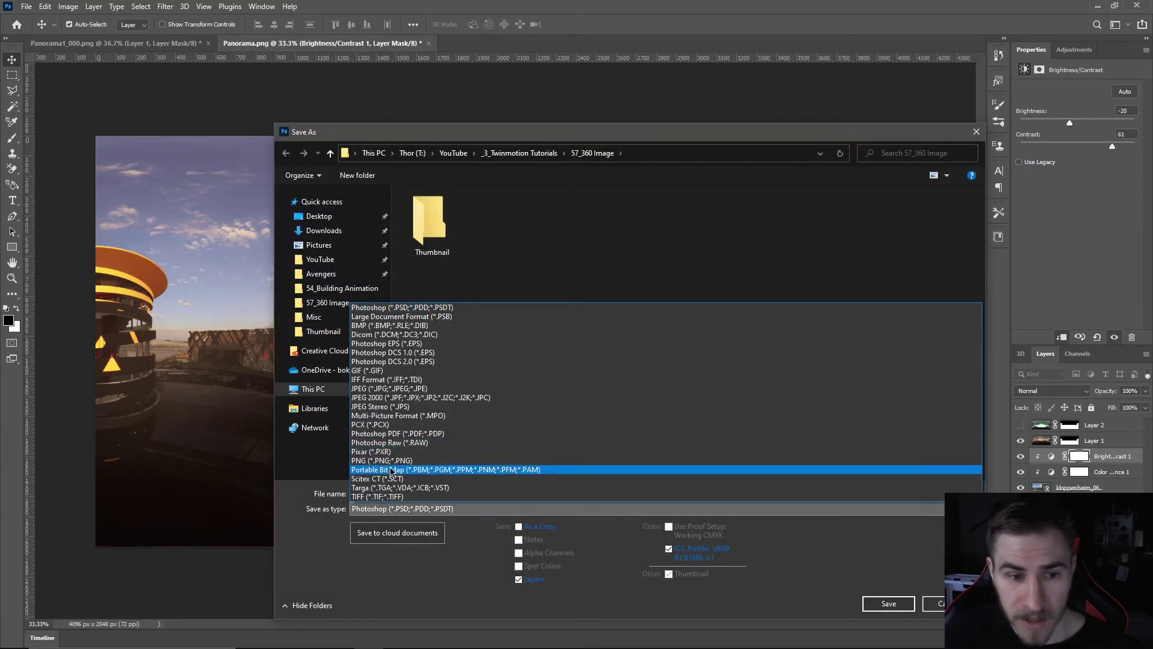
pyautogui.click(382, 460)
pyautogui.doubleClick(385, 494)
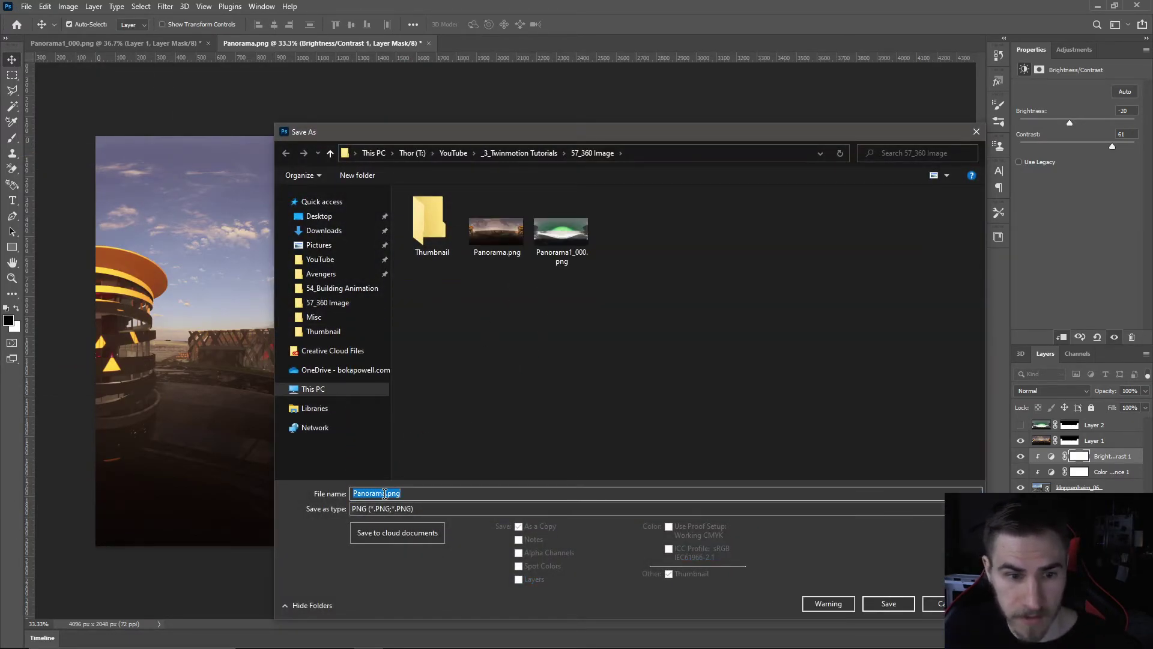
pyautogui.click(385, 494)
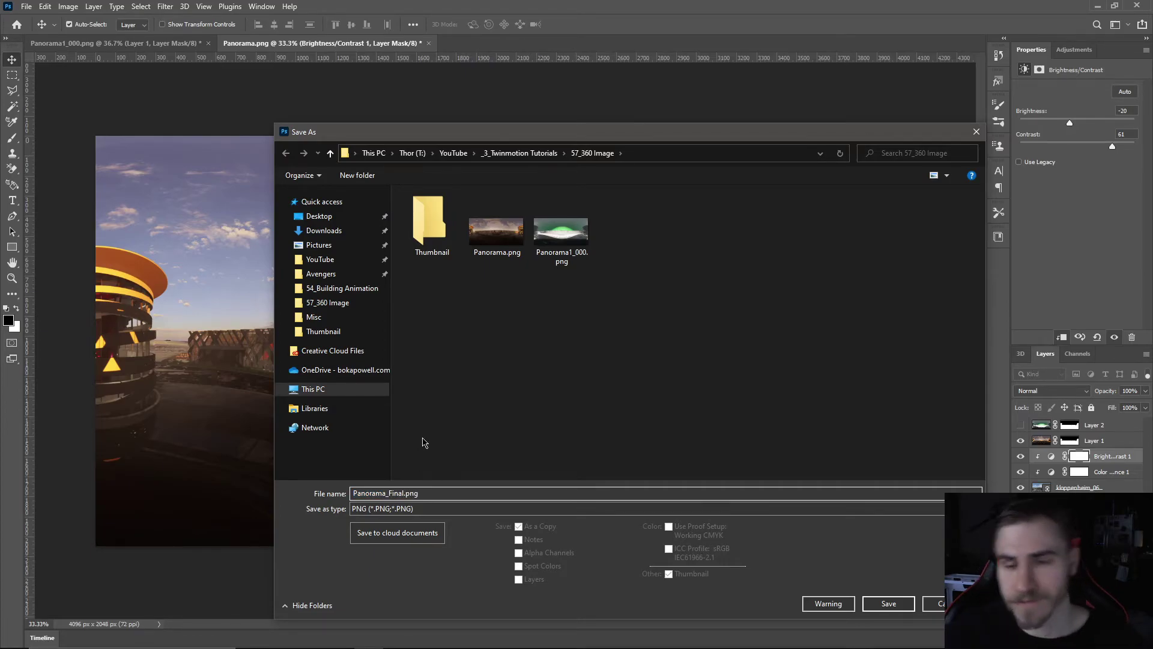
pyautogui.write('_Final')
pyautogui.click(889, 604)
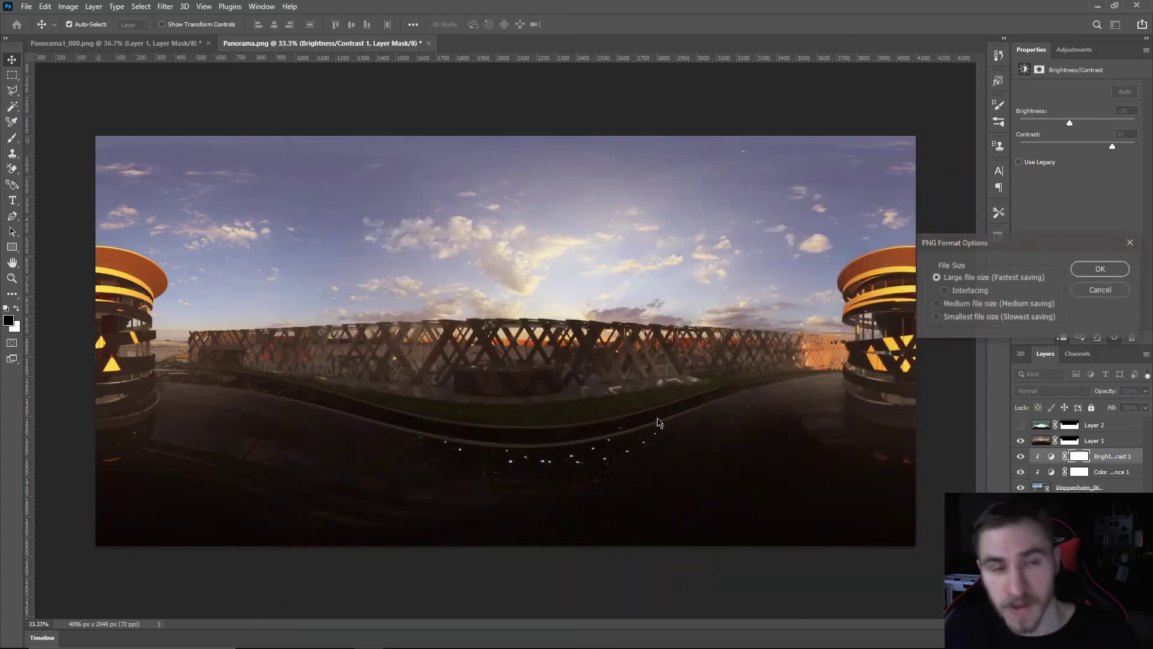
pyautogui.click(1088, 275)
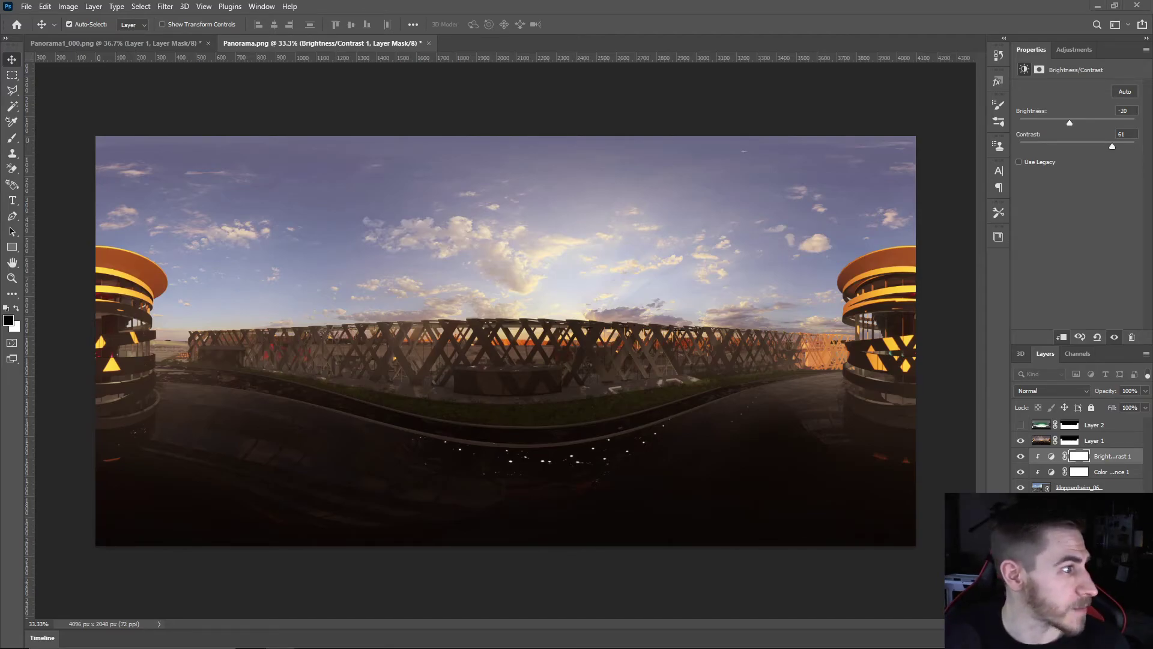
# Switch to the Panorama Viewer web page in Chrome, load Panorama_Final.png and enlarge the 3D view to fill the page.
pyautogui.hotkey('alt', 'Tab')
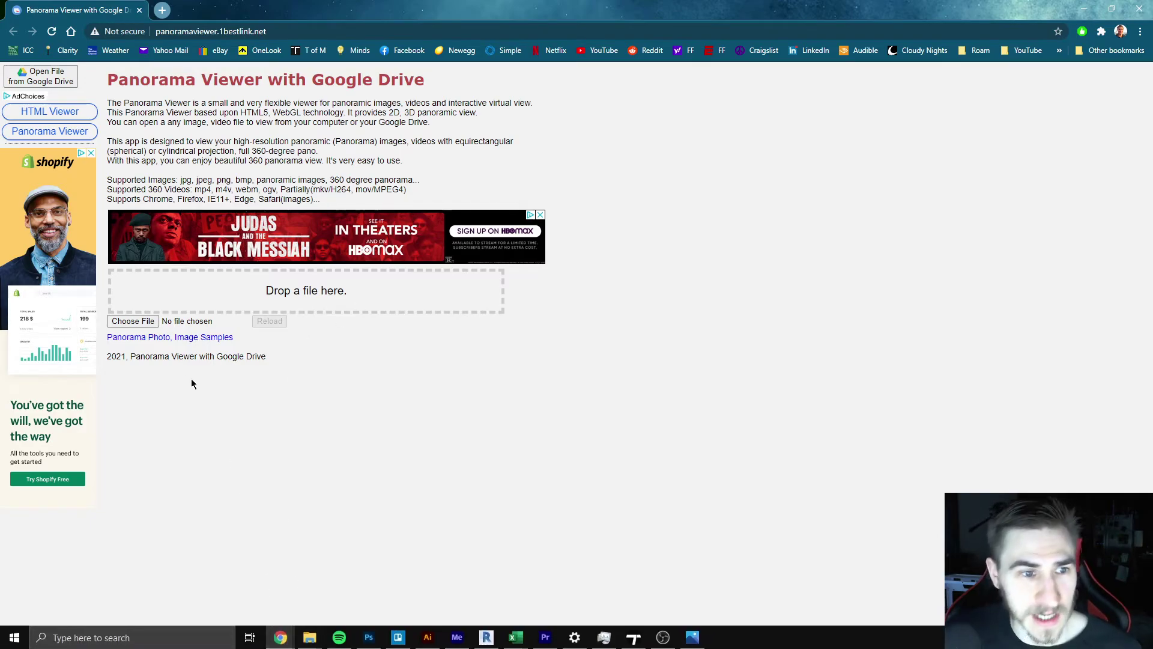
pyautogui.click(132, 322)
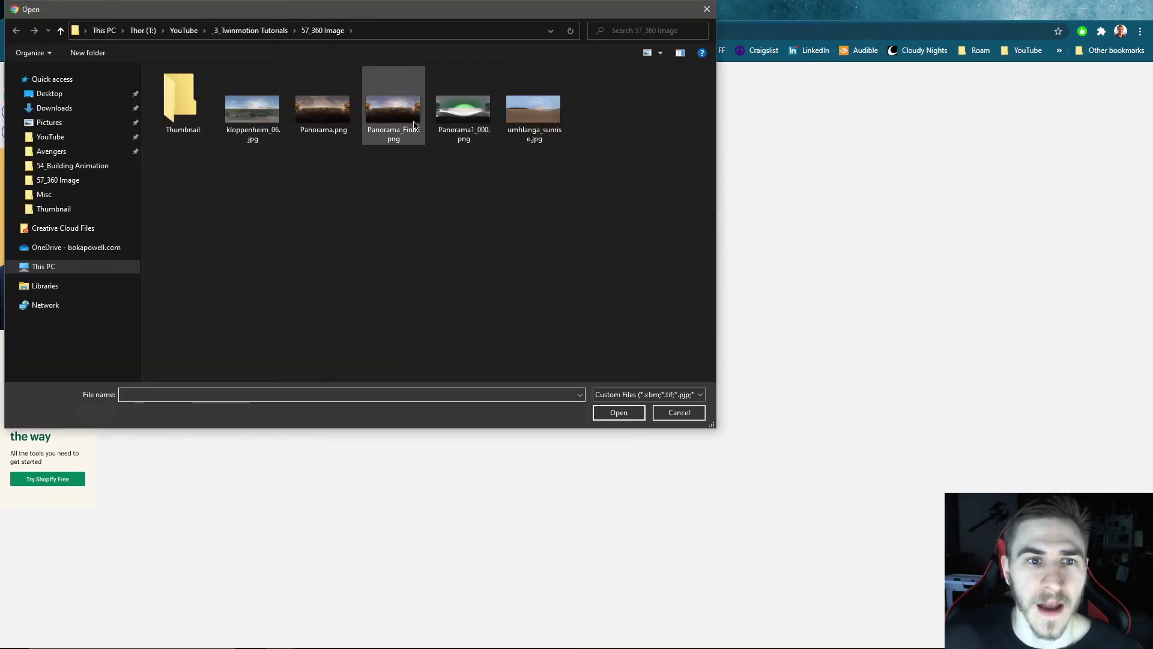
pyautogui.doubleClick(392, 116)
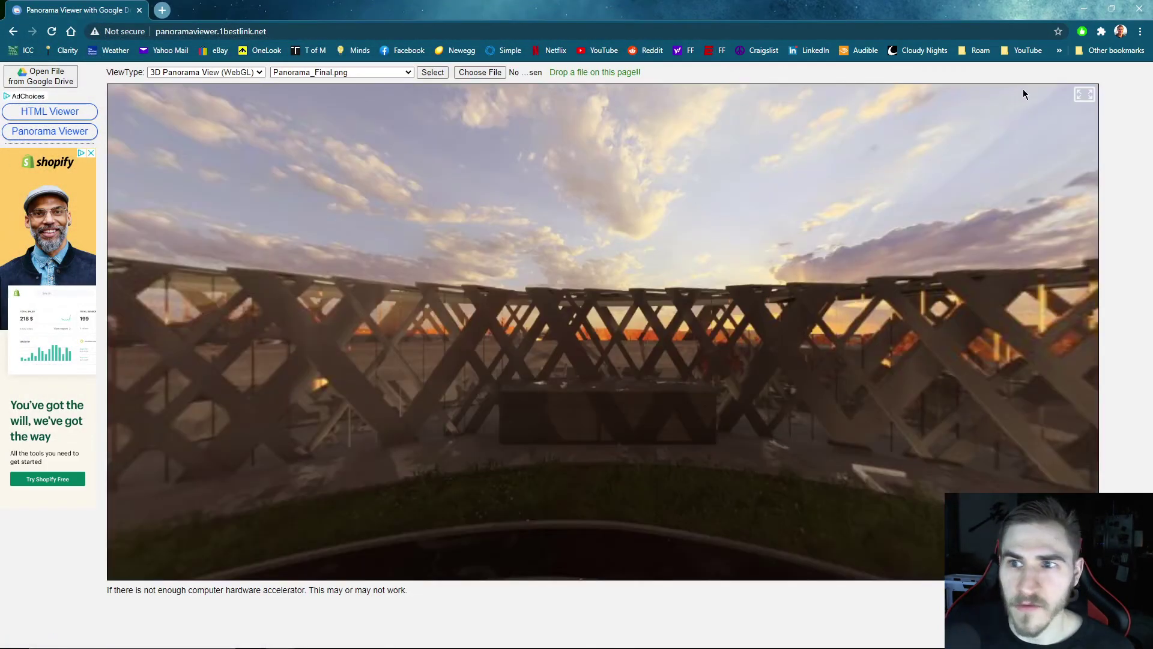
pyautogui.click(1085, 94)
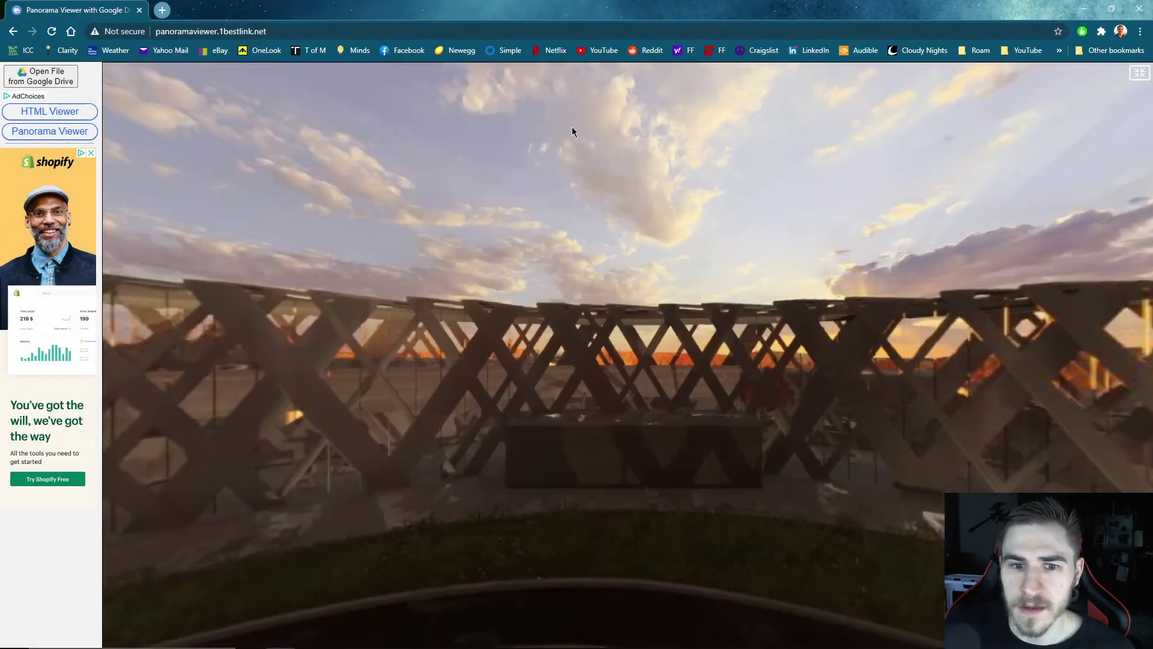
# Look around the 360-degree panorama to examine the replaced sky above the lattice facade and behind the orange tower.
pyautogui.moveTo(635, 328); pyautogui.dragTo(676, 390)
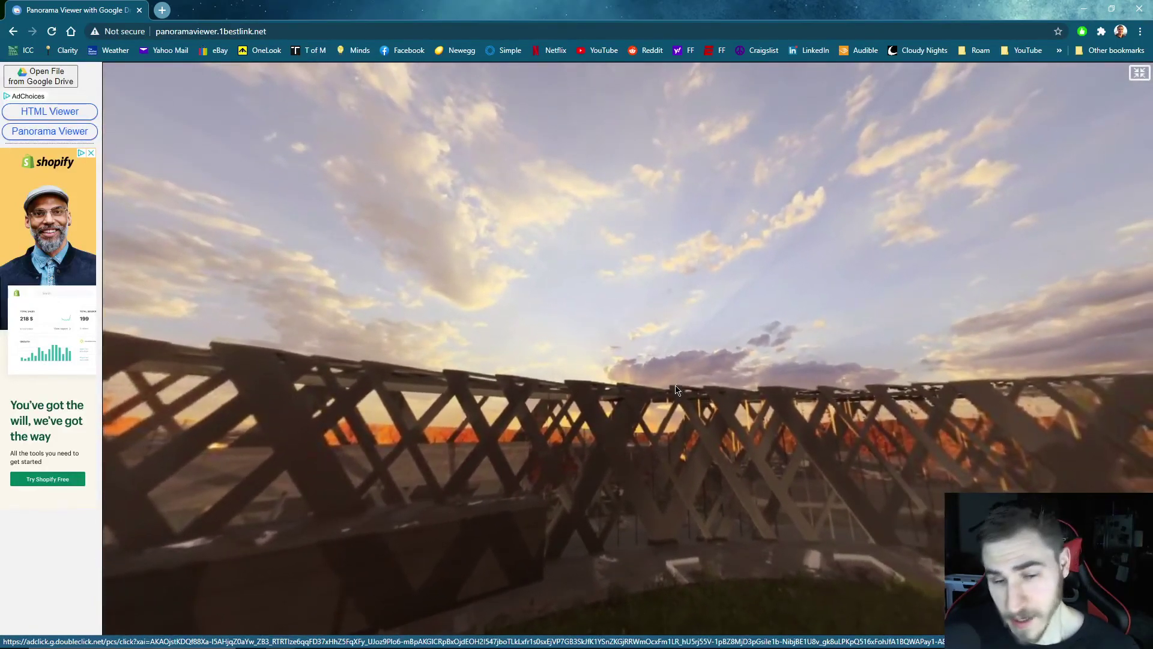
pyautogui.moveTo(571, 430); pyautogui.dragTo(989, 457)
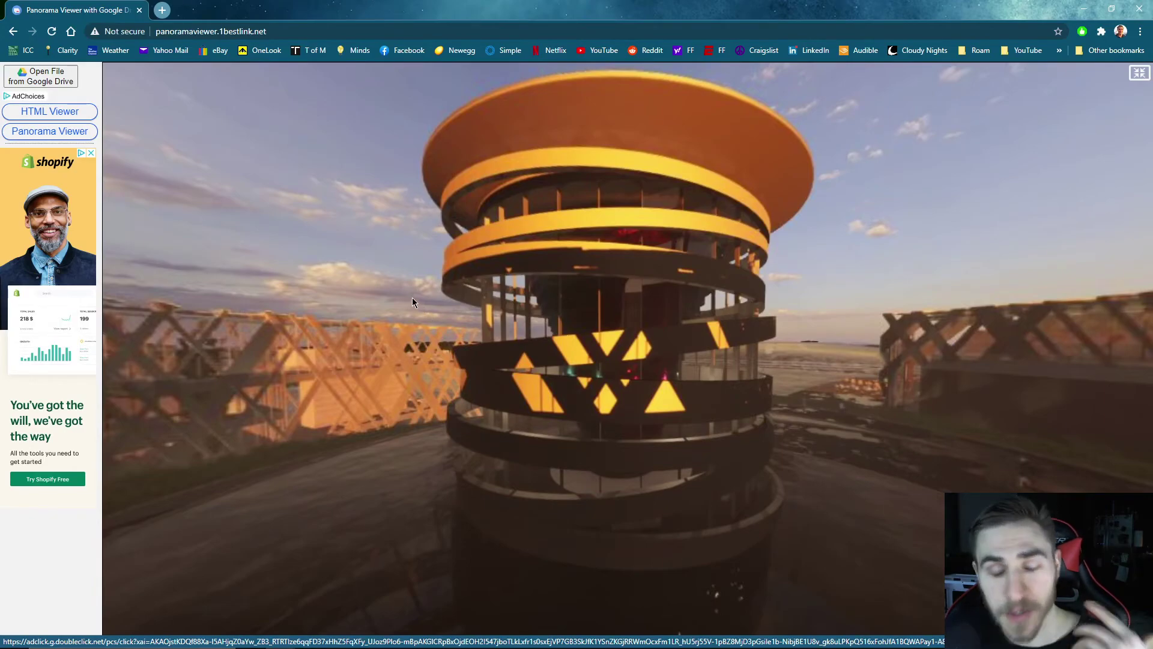
pyautogui.moveTo(553, 328); pyautogui.dragTo(312, 322)
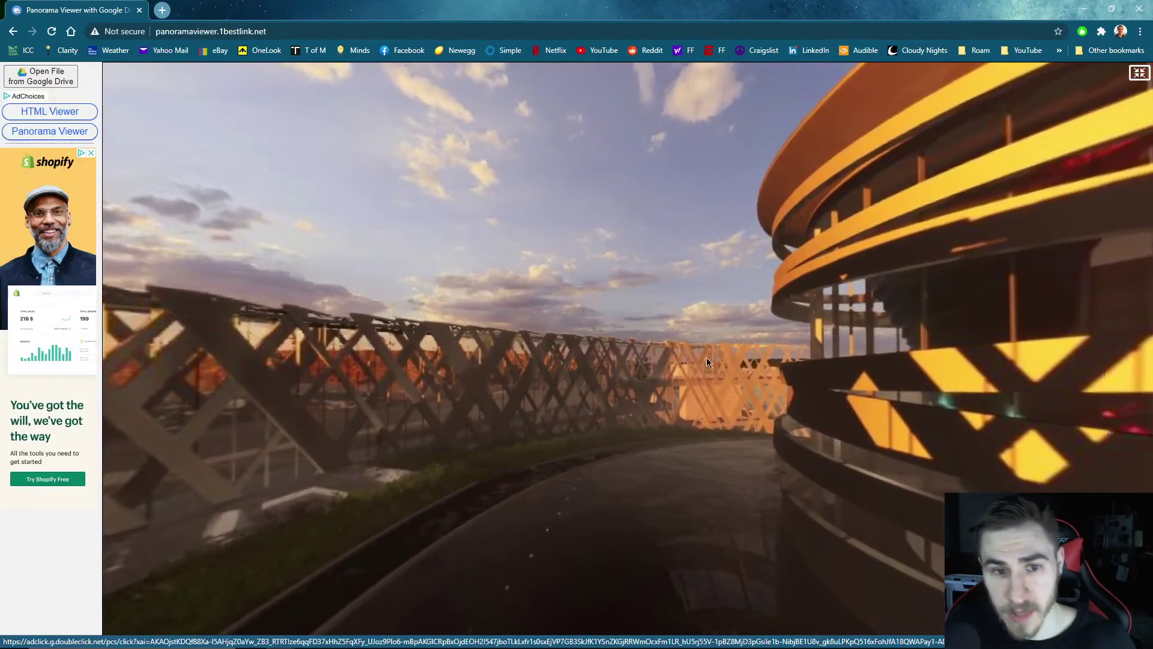
pyautogui.moveTo(706, 358); pyautogui.dragTo(475, 333)
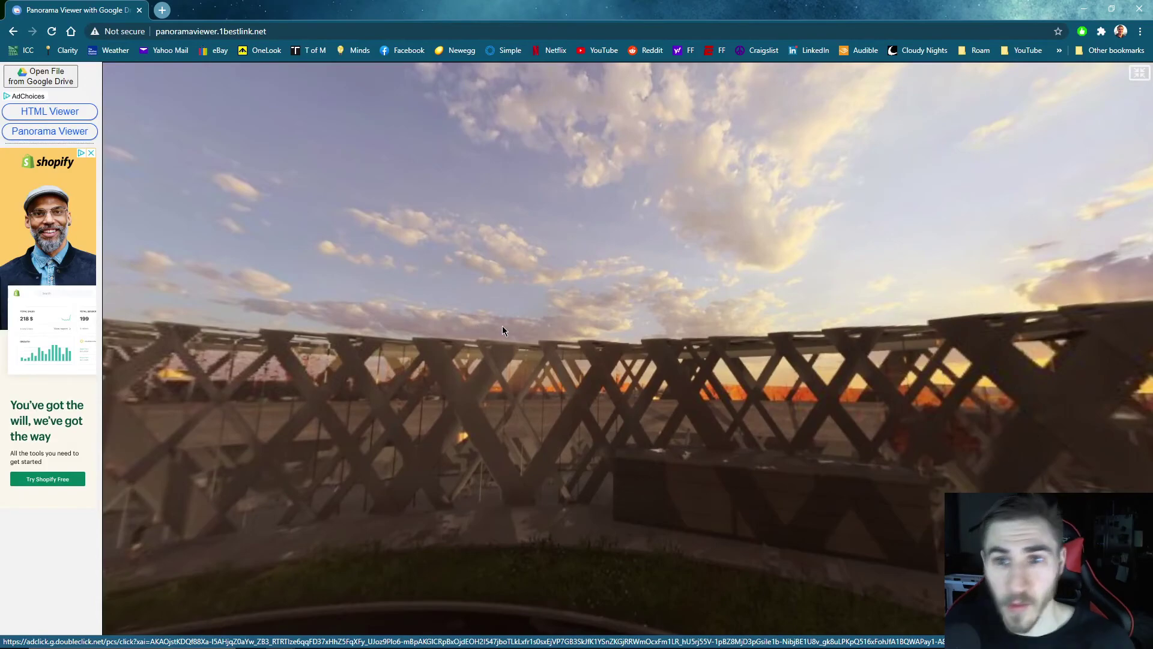
pyautogui.moveTo(564, 355); pyautogui.dragTo(688, 368)
pyautogui.moveTo(402, 327); pyautogui.dragTo(683, 307)
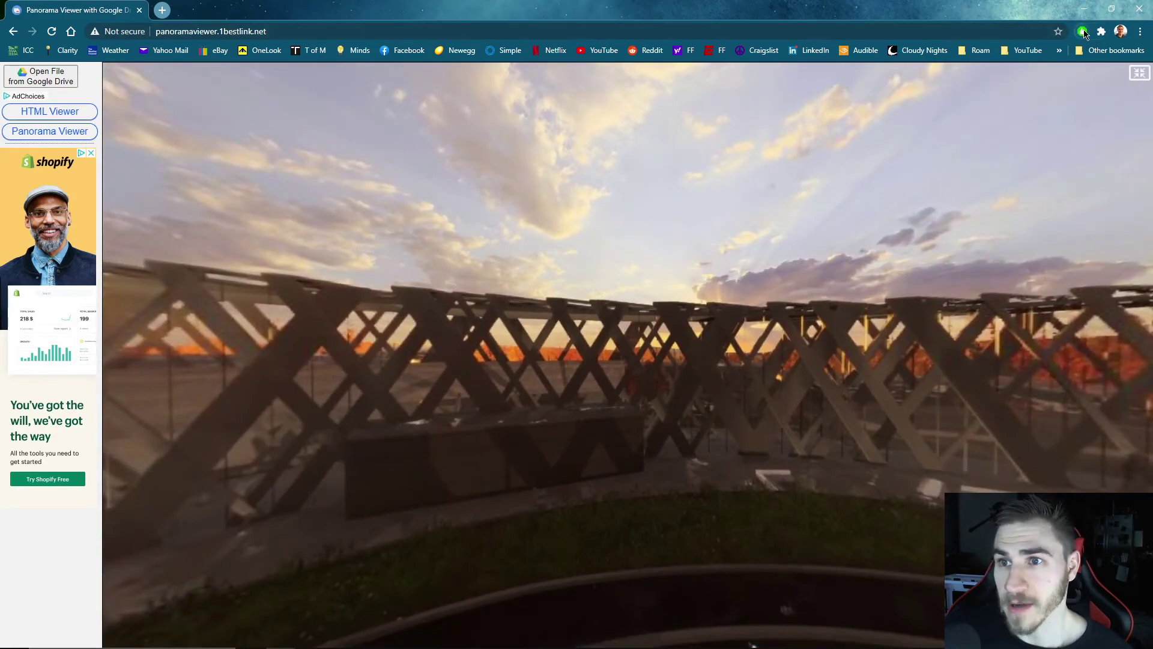
pyautogui.moveTo(704, 364); pyautogui.dragTo(788, 347)
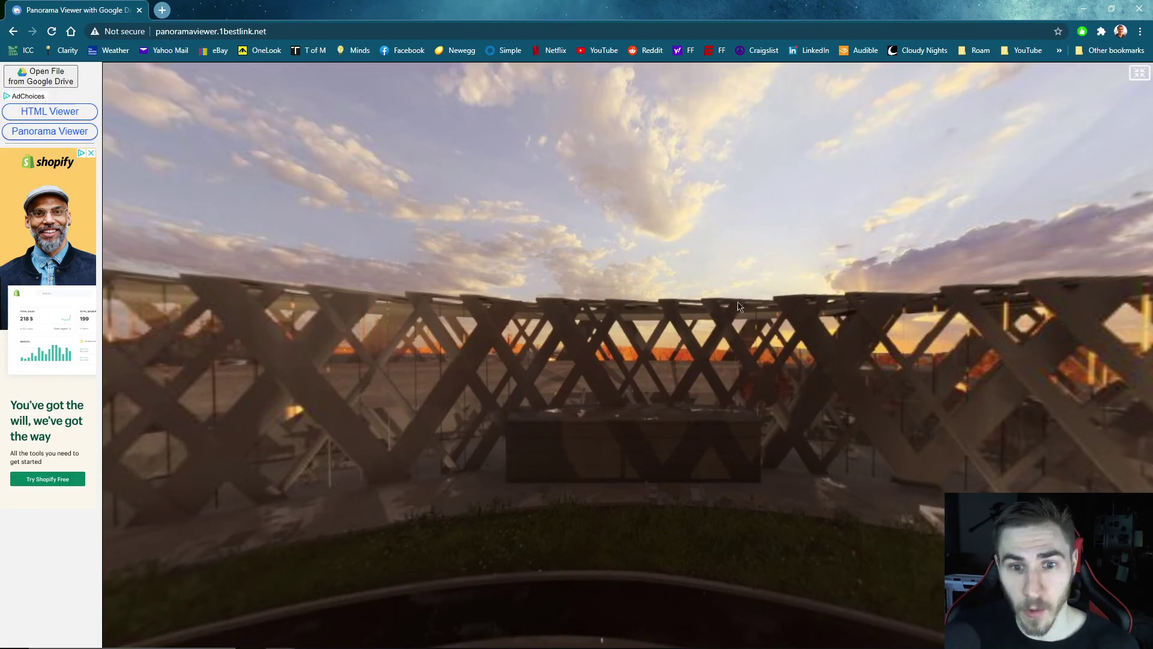
pyautogui.moveTo(737, 301); pyautogui.dragTo(1151, 303)
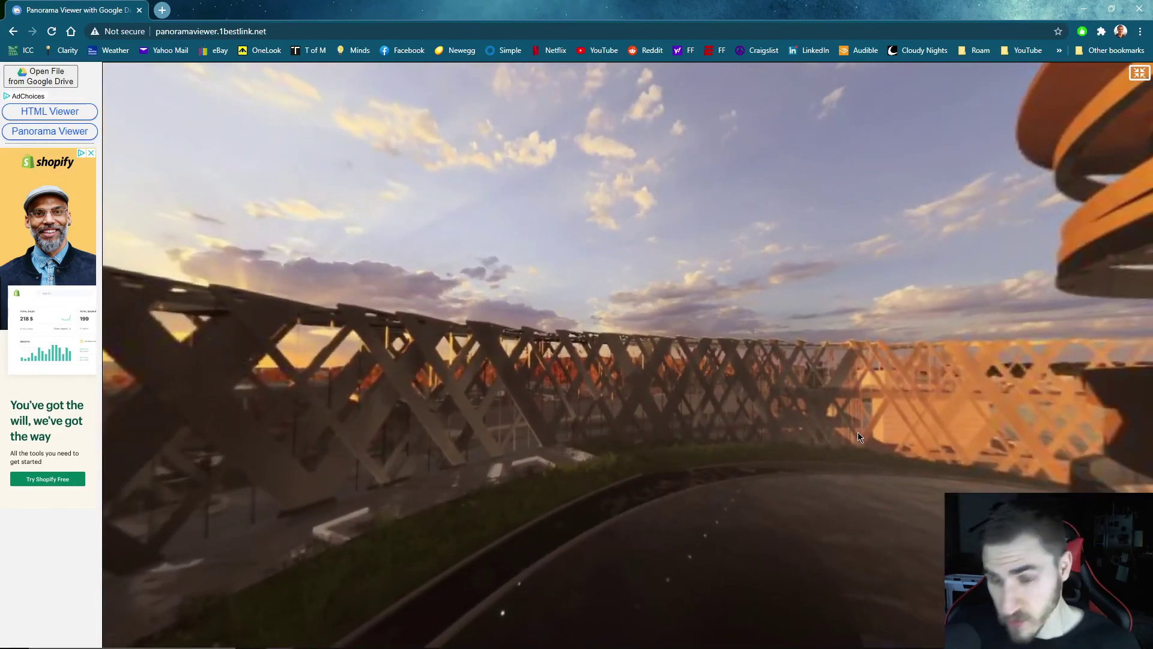
pyautogui.moveTo(792, 450); pyautogui.dragTo(749, 421)
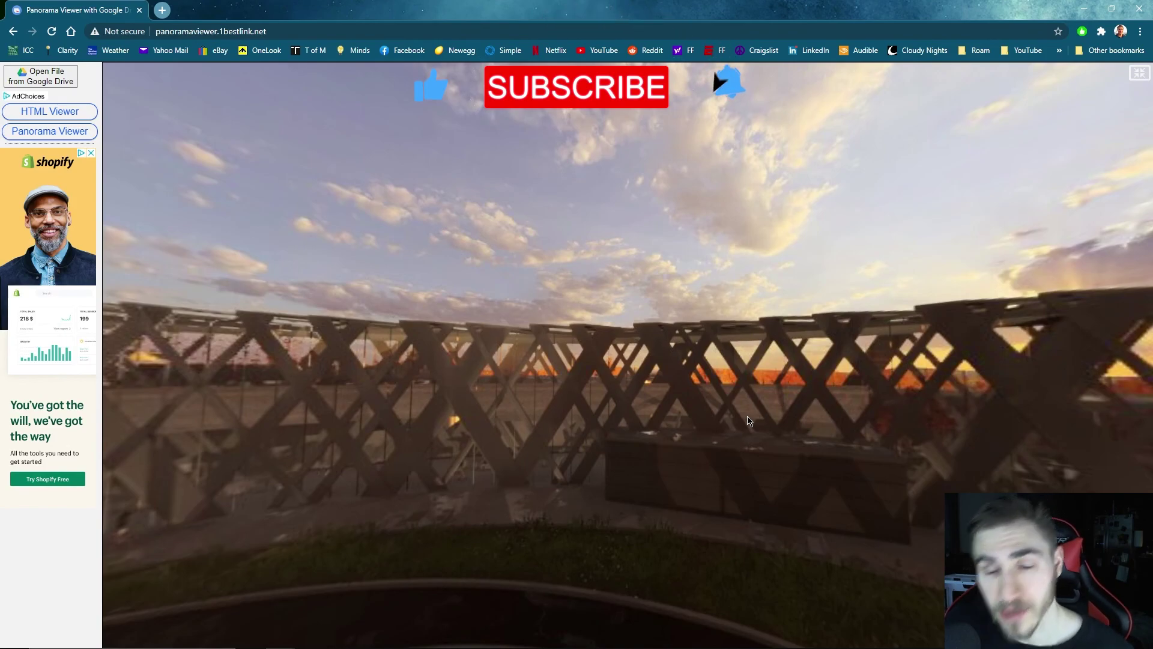
pyautogui.moveTo(748, 420); pyautogui.dragTo(746, 417)
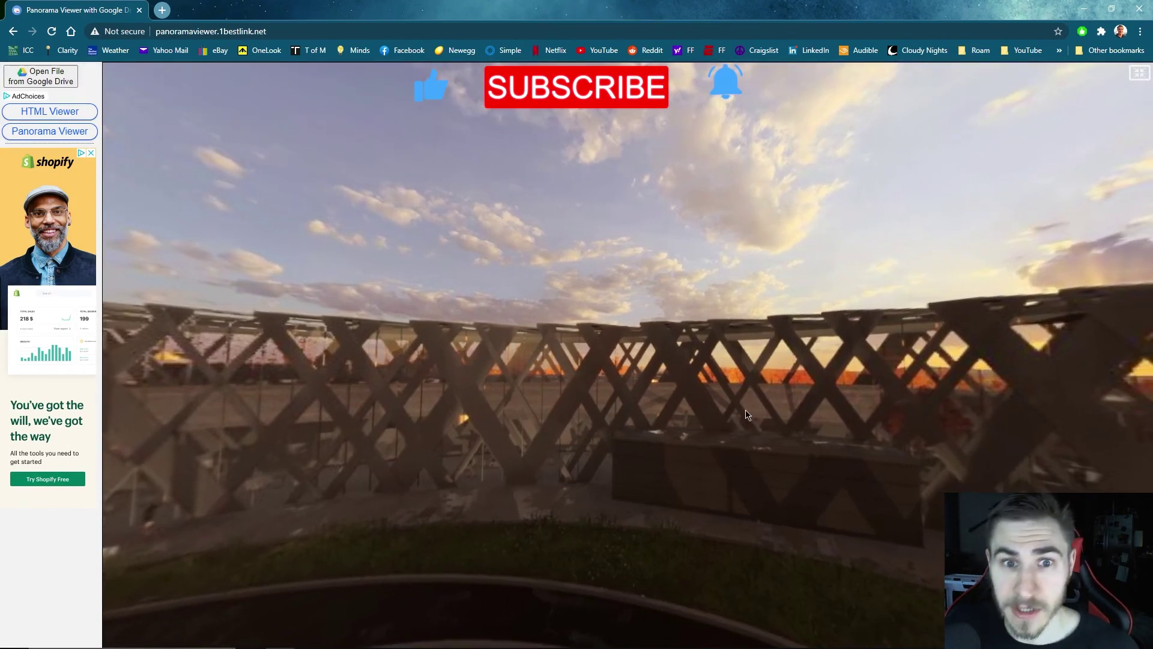